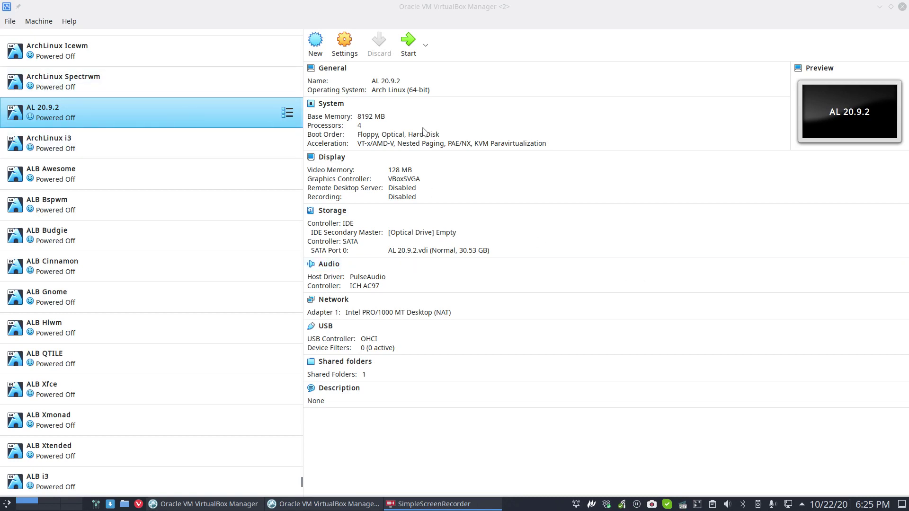
Mount arcolinux-v20.9.2.iso from Downloads in the AL 20.9.2 machine's empty optical drive
left_click(439, 234)
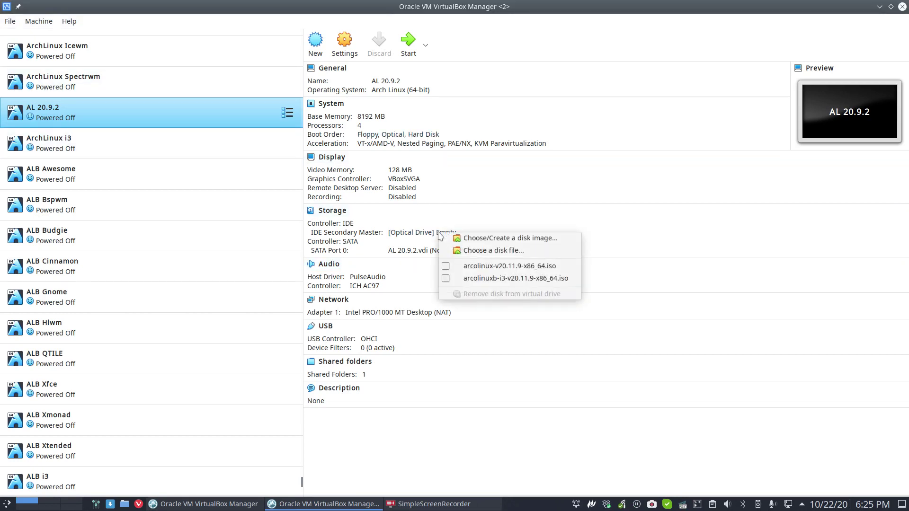
left_click(499, 256)
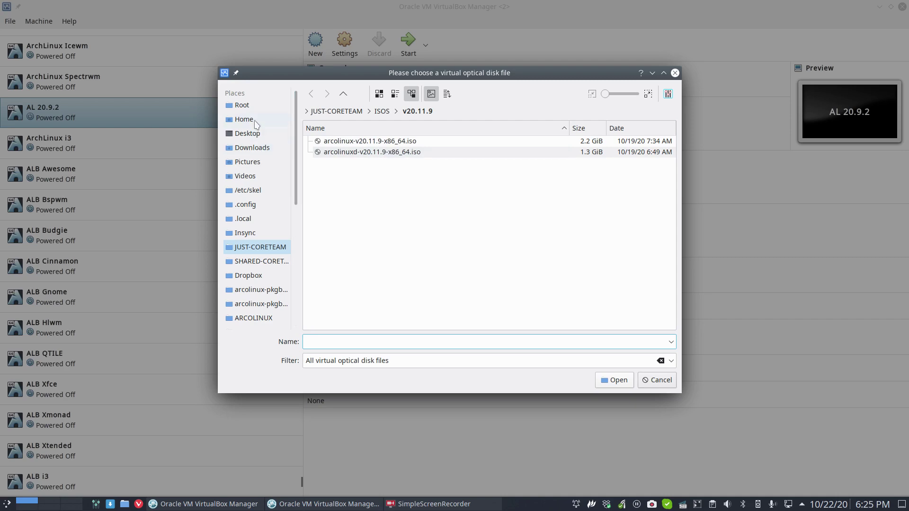
left_click(253, 147)
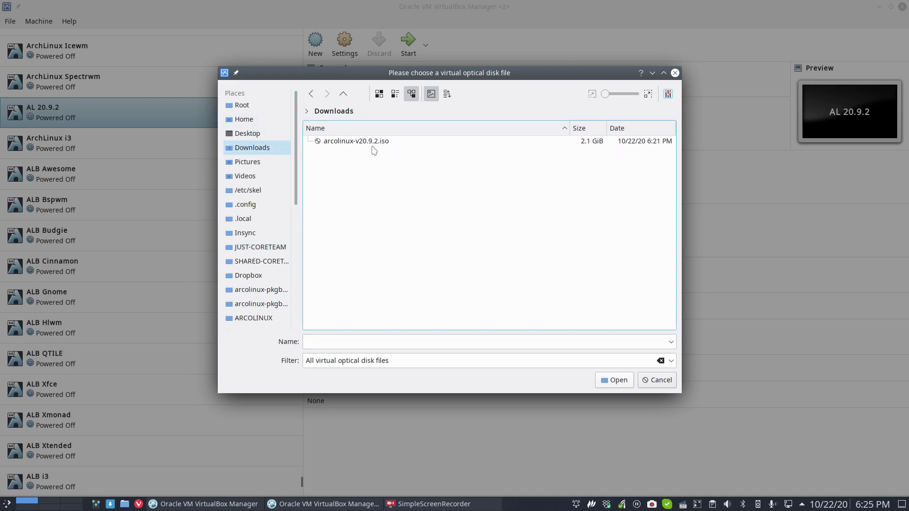
left_click(376, 150)
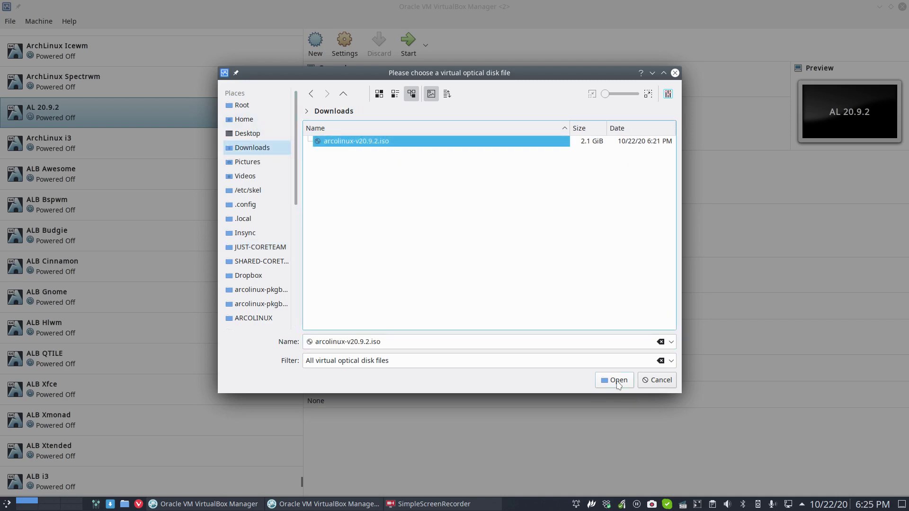
left_click(616, 382)
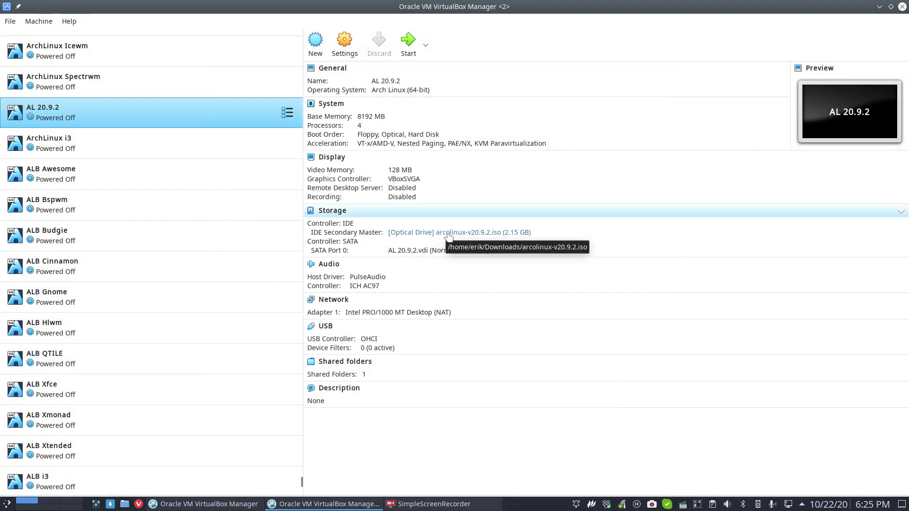
Start the AL 20.9.2 VM, maximize its window and switch it to full screen with Host+F
double_click(220, 112)
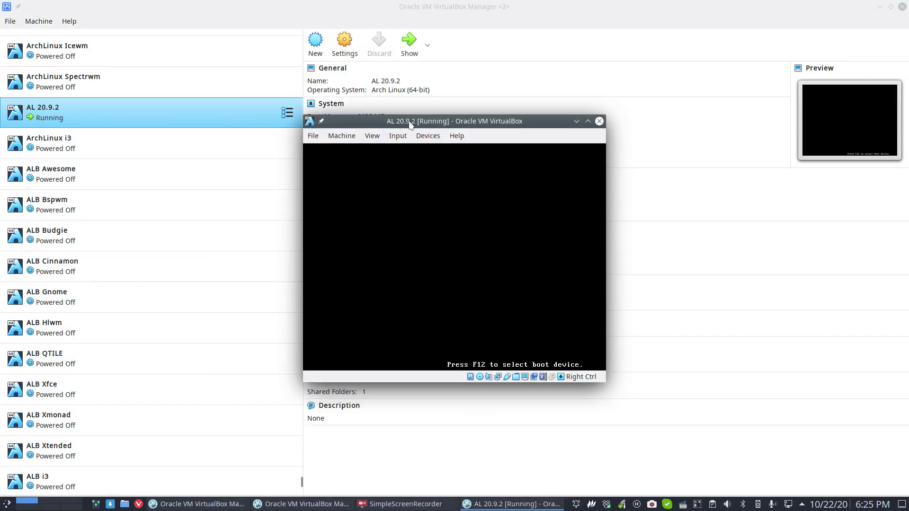
double_click(411, 125)
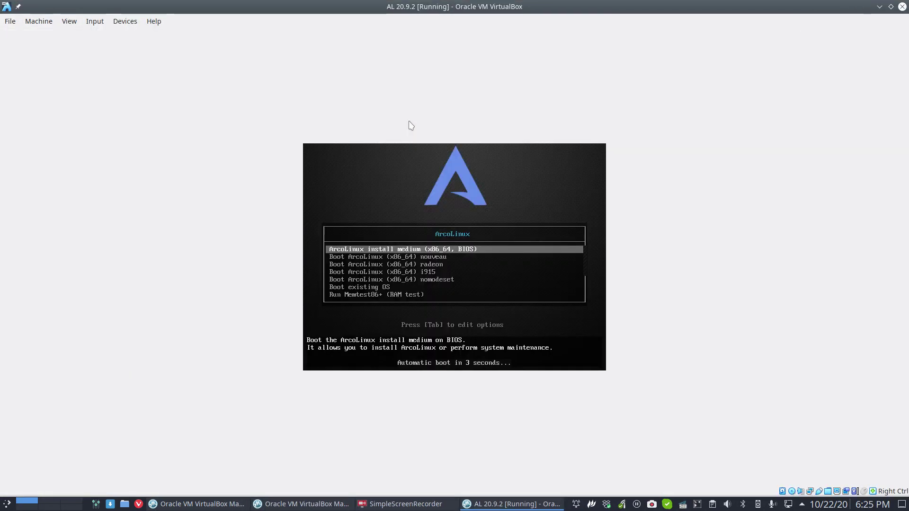
key("Control_R+f")
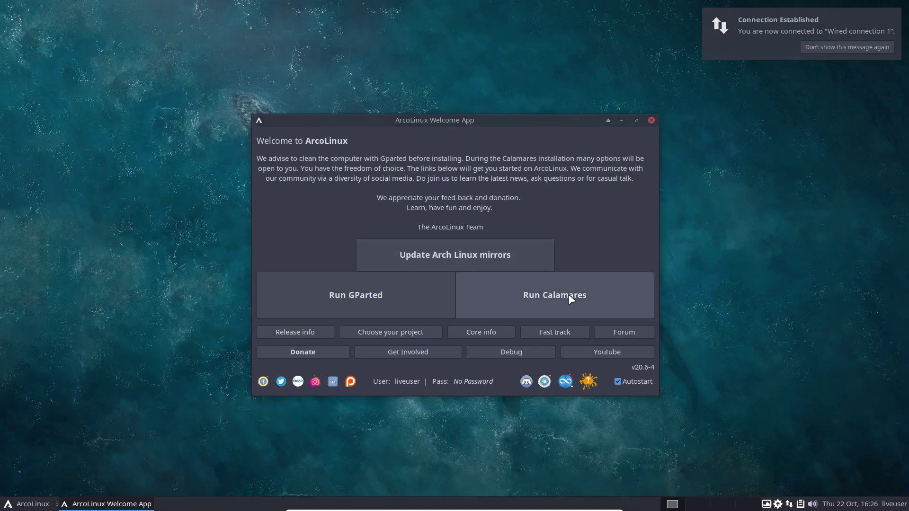
Launch the Calamares installer and view, then dismiss, its About information
left_click(569, 294)
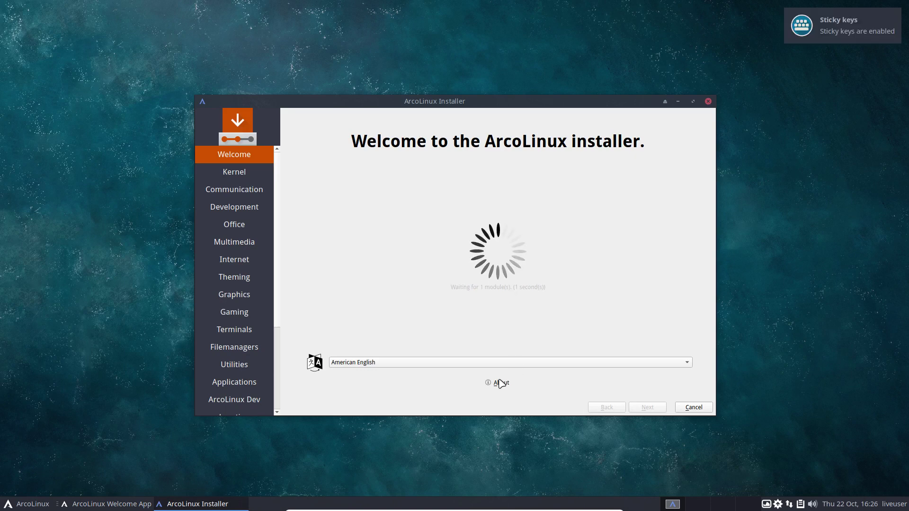
left_click(499, 383)
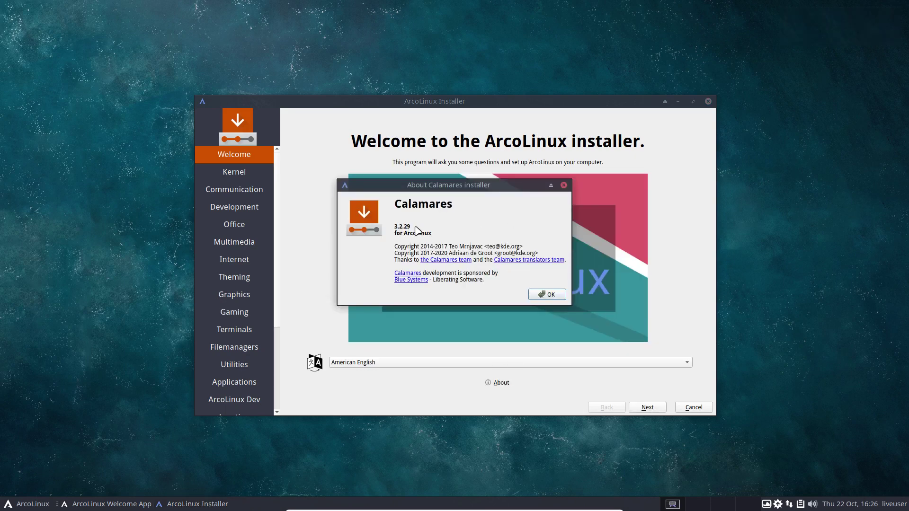
left_click(544, 295)
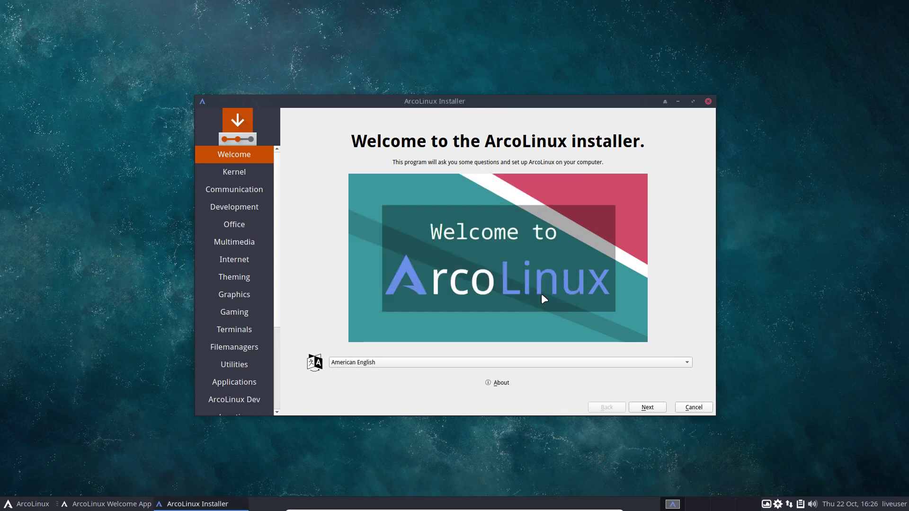
Skip all optional package pages without selections and pick the Belgian keyboard layout
left_click(652, 409)
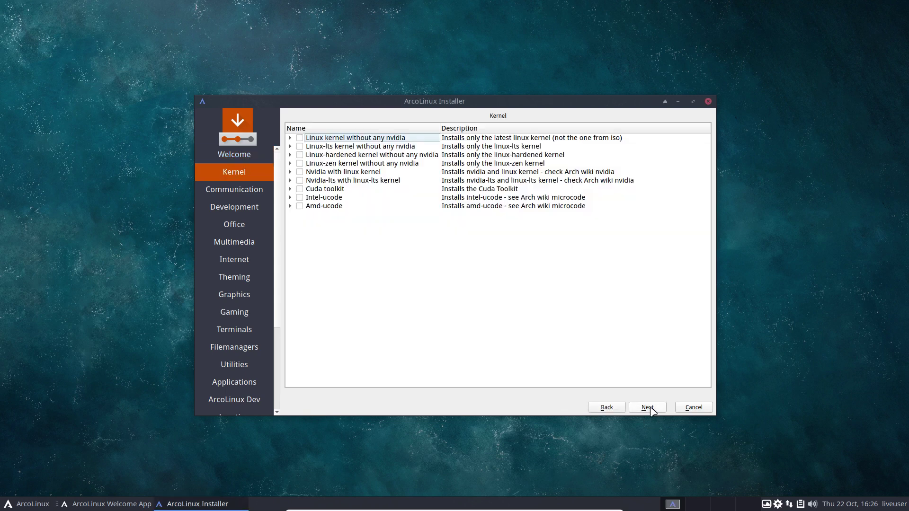
left_click(651, 408)
left_click(651, 408)
left_click(651, 409)
left_click(651, 408)
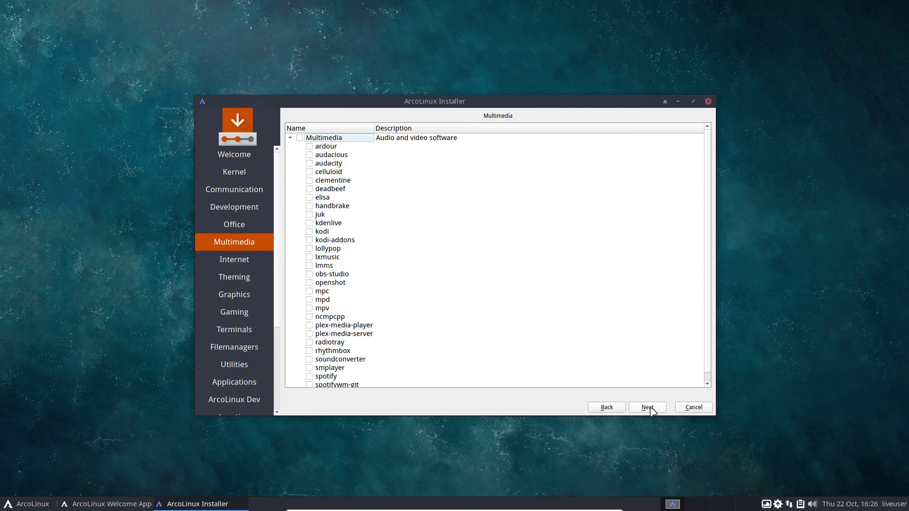
left_click(651, 408)
left_click(651, 408)
left_click(651, 408)
left_click(651, 408)
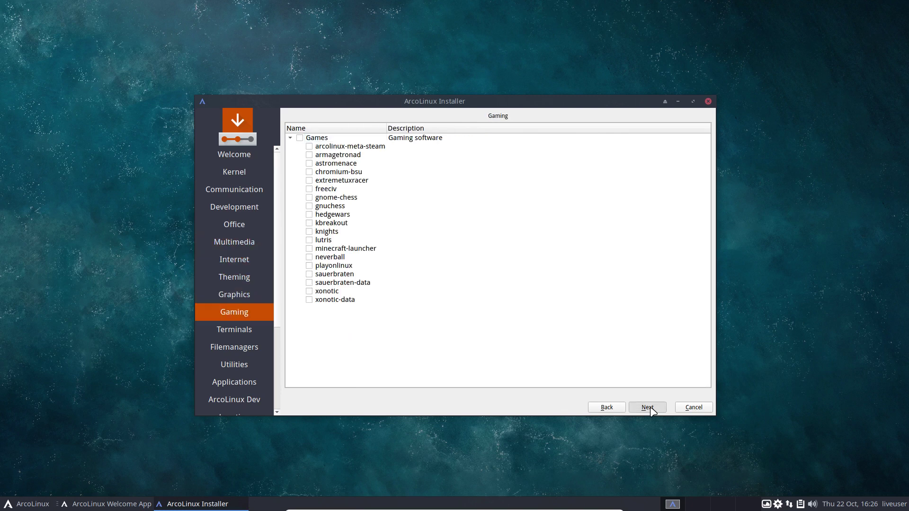
left_click(651, 408)
left_click(651, 408)
left_click(651, 409)
left_click(651, 408)
left_click(651, 408)
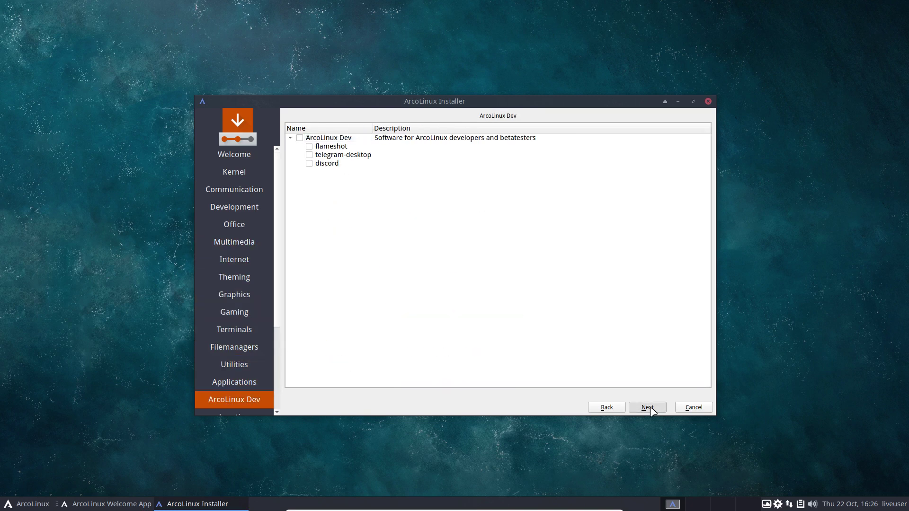
left_click(652, 408)
left_click(651, 408)
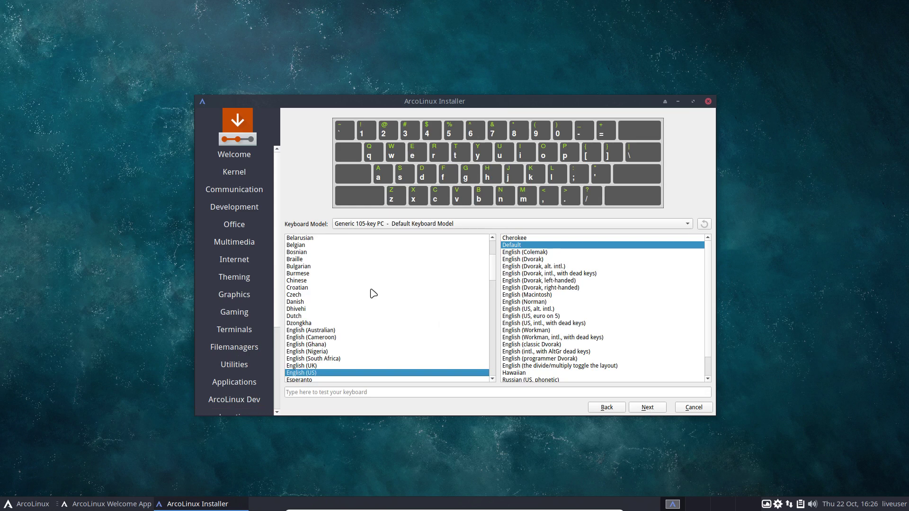
left_click(316, 246)
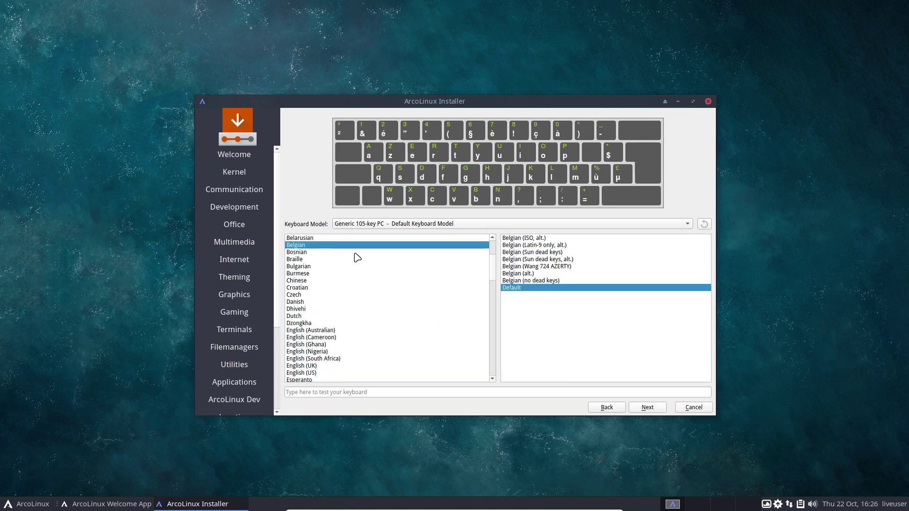
Choose to erase the entire disk with No Swap for partitioning
left_click(647, 408)
left_click(339, 136)
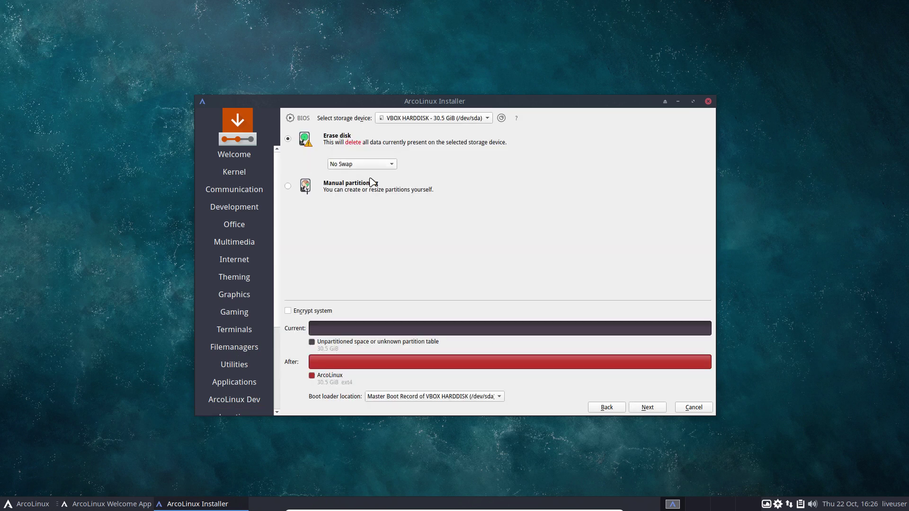
left_click(370, 166)
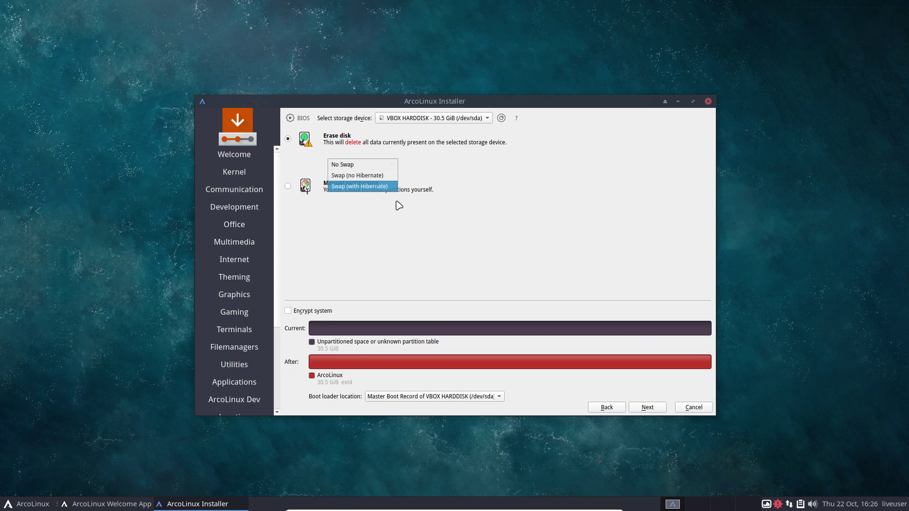
left_click(400, 216)
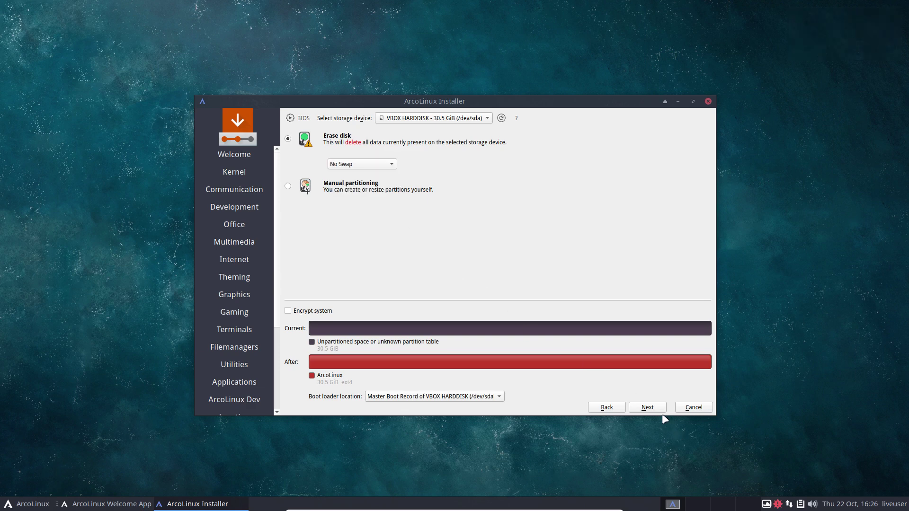
left_click(649, 407)
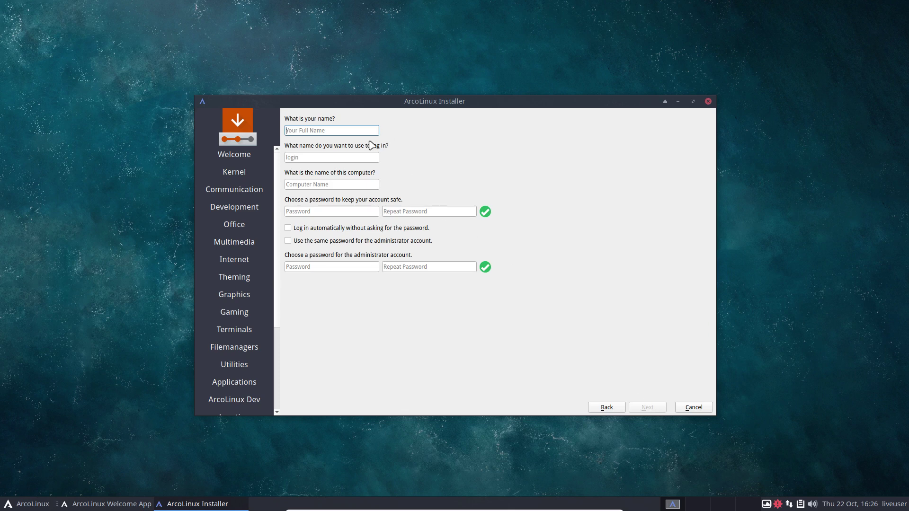
Fill in the user's name and login, enable auto-login and reuse the password for admin
key("Tab")
key("Tab")
key("Tab")
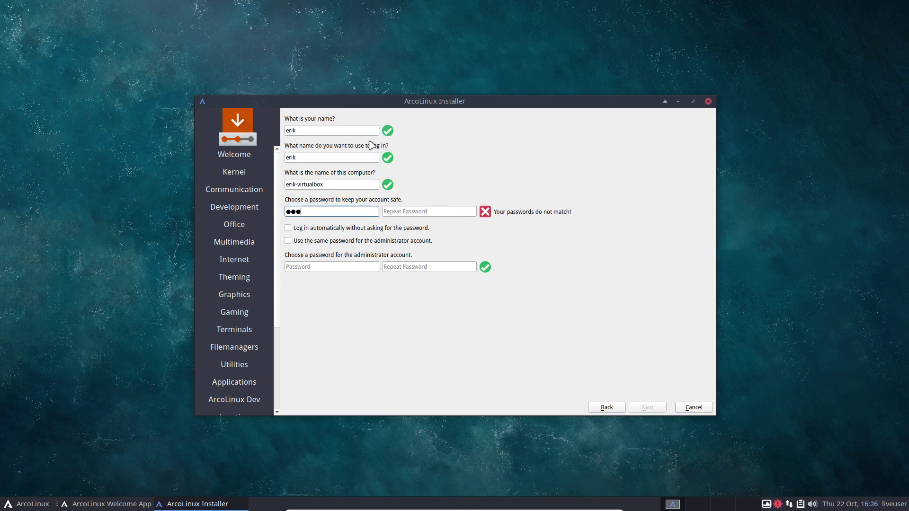
key("Tab")
key("Tab")
key("Tab")
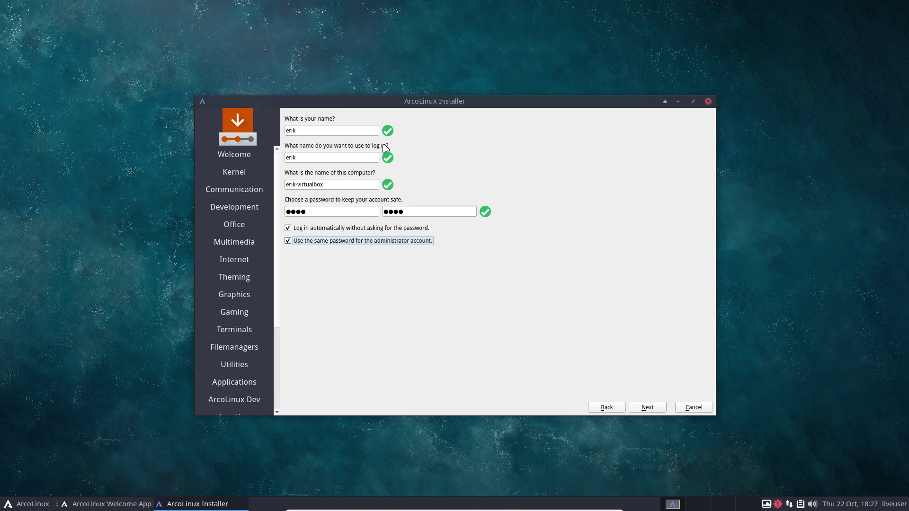
Confirm the summary, install ArcoLinux onto the disk, and restart once it reports all done
left_click(649, 407)
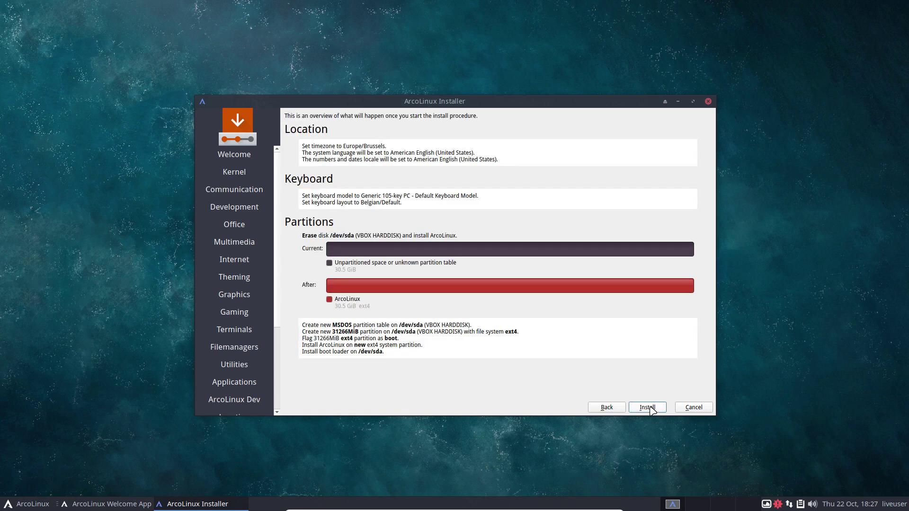
left_click(648, 407)
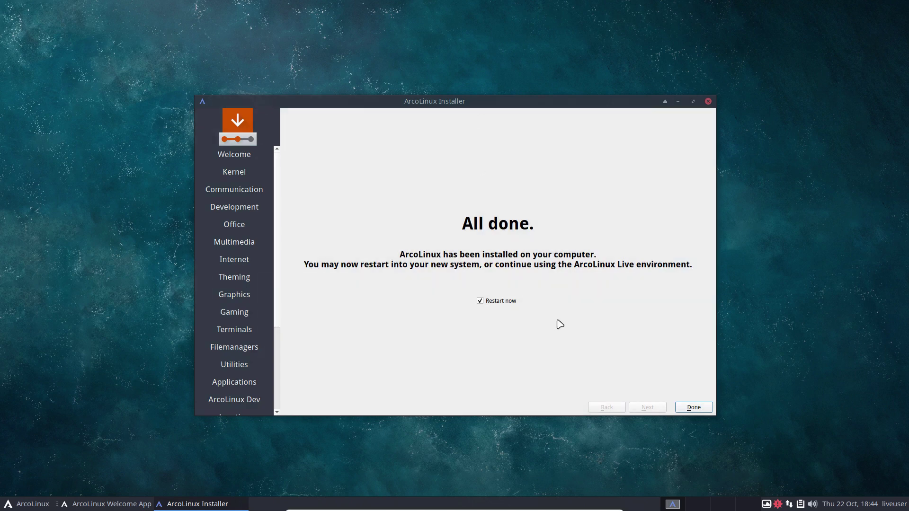
left_click(694, 408)
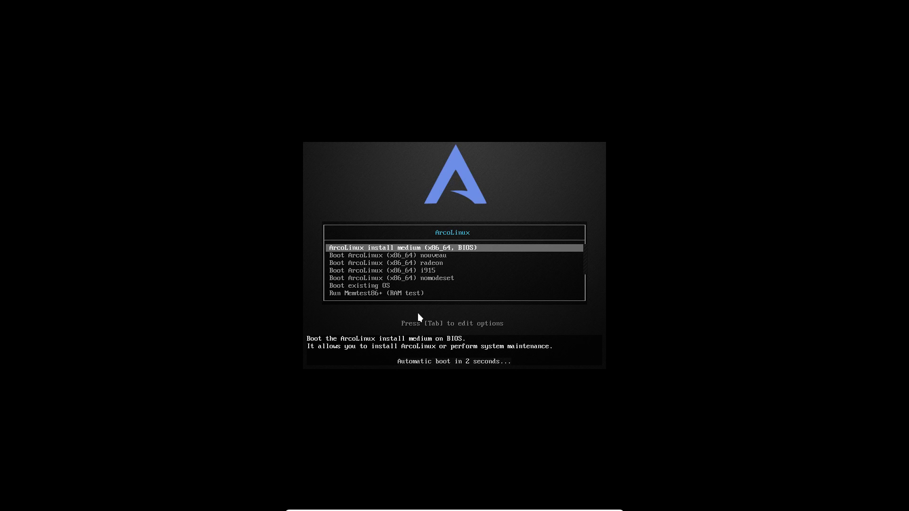
Boot the existing installed OS, turn off the Welcome App's Autostart, and close it
key("Down")
key("Down")
key("Down")
key("Down")
key("Down")
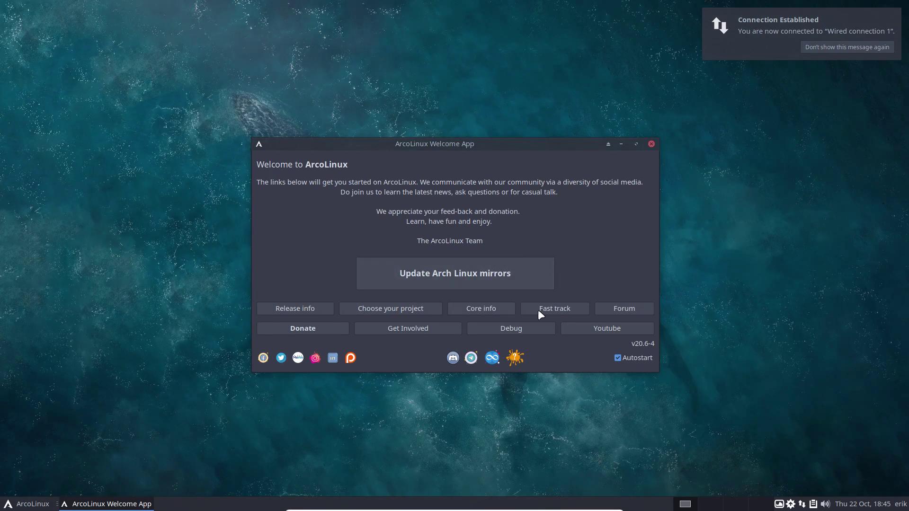
left_click(631, 358)
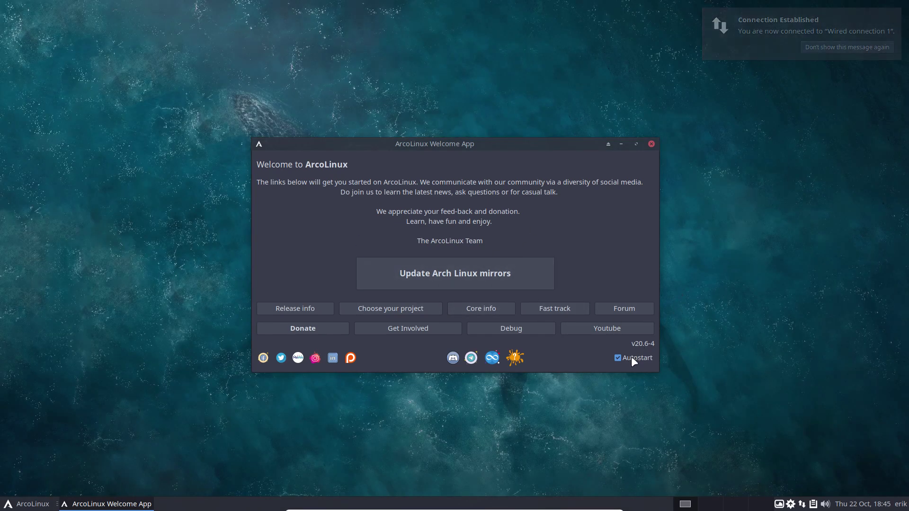
left_click(652, 144)
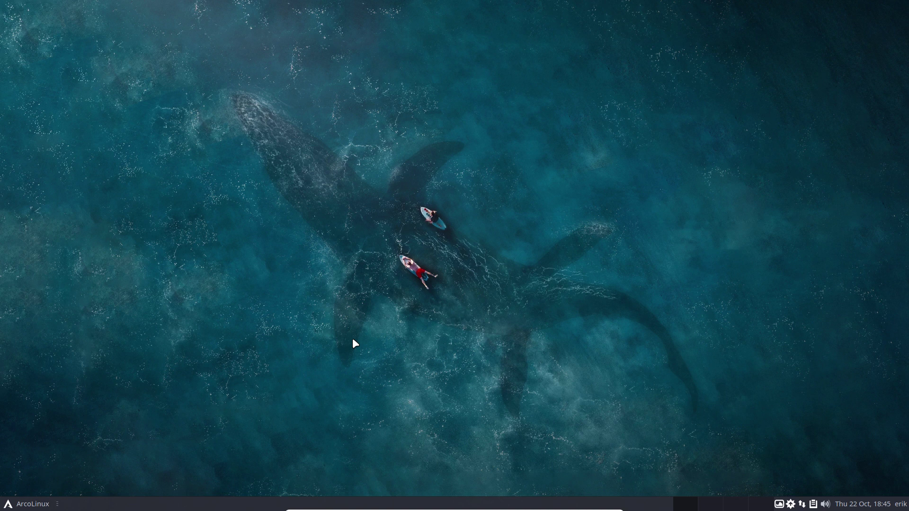
Run 'update' in the F12 terminal, accept replacements and confirm the 1209.47 MiB upgrade
key("F12")
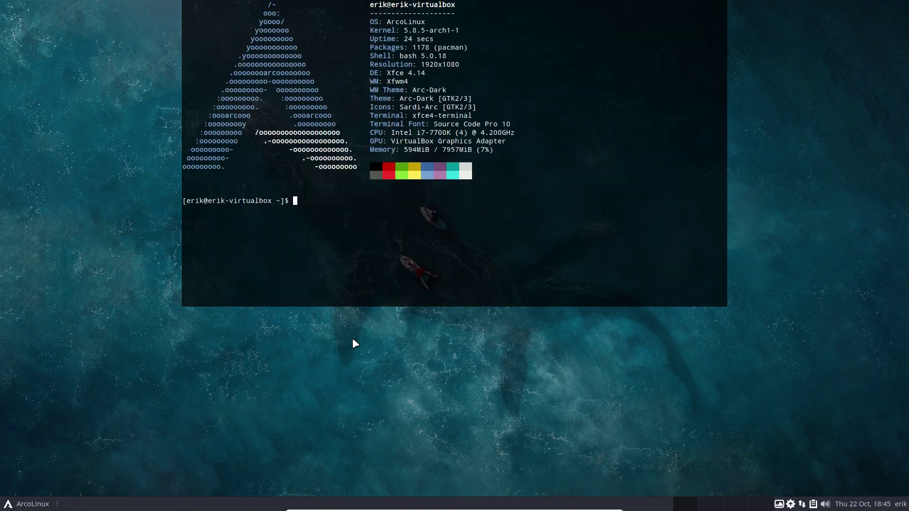
type("update")
key("Return")
key("Return")
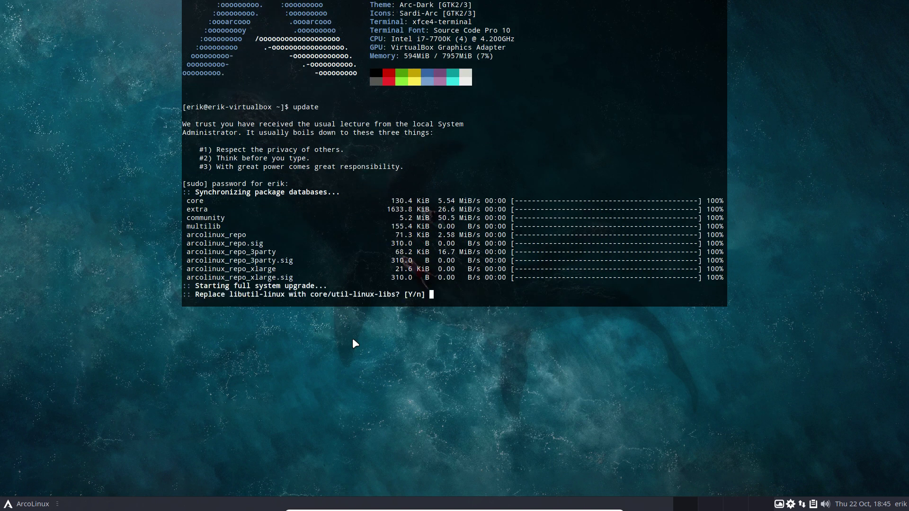
key("Return")
key("Return")
key("Return")
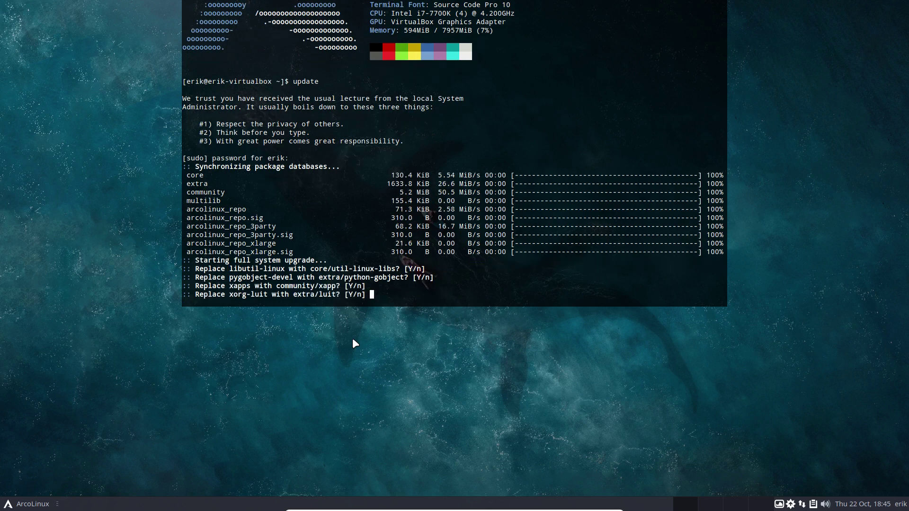
key("Return")
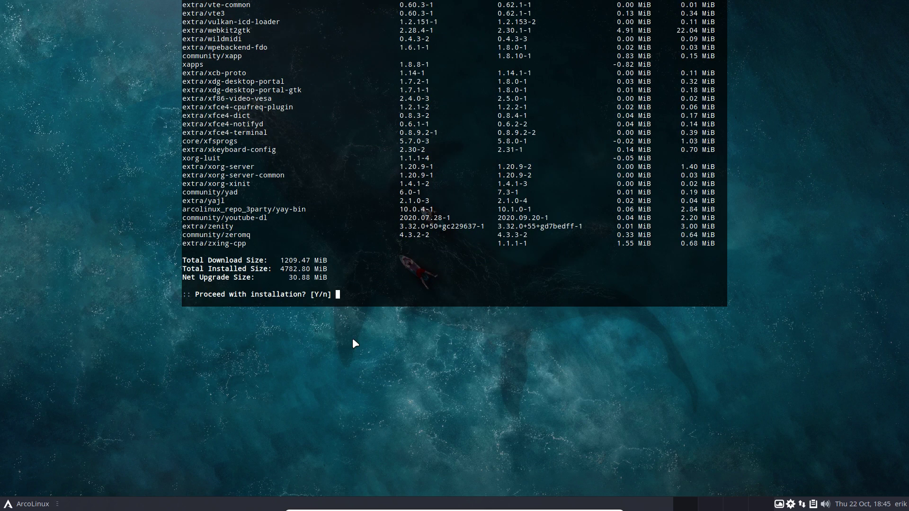
key("Return")
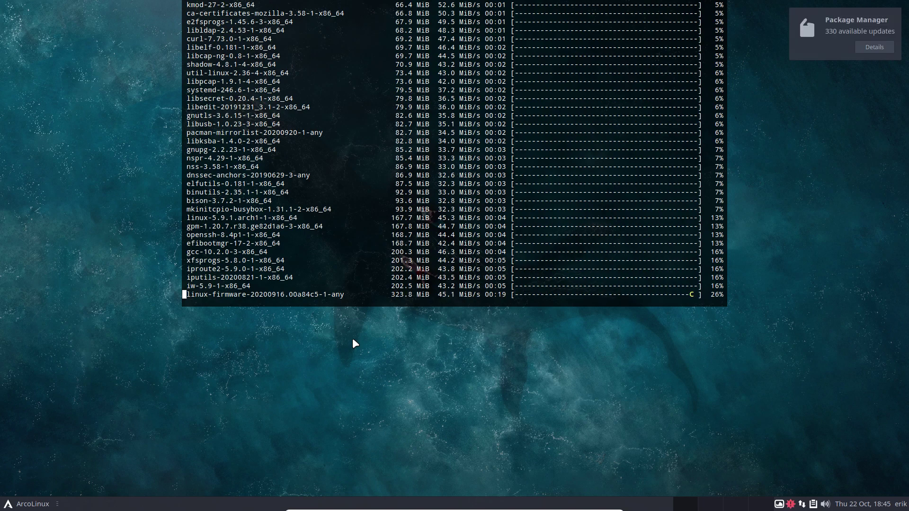
scroll(299, 274, "up", 20)
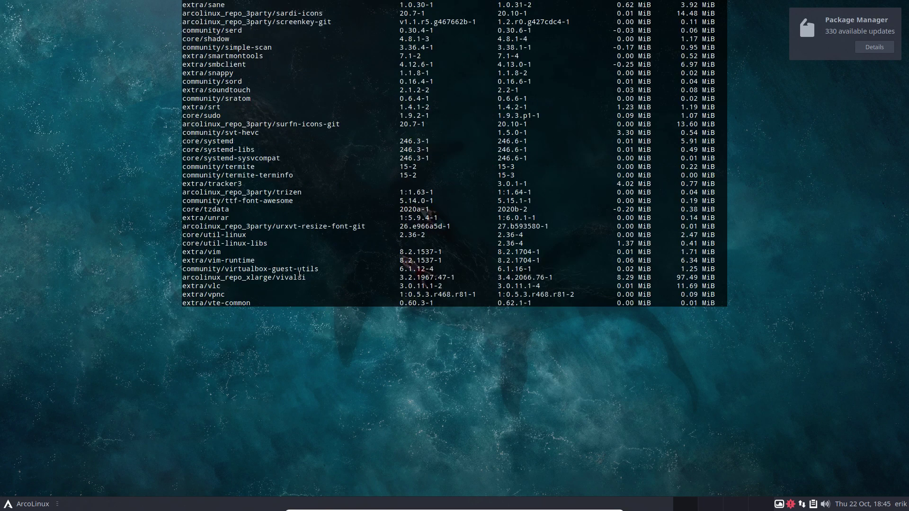
scroll(299, 275, "down", 10)
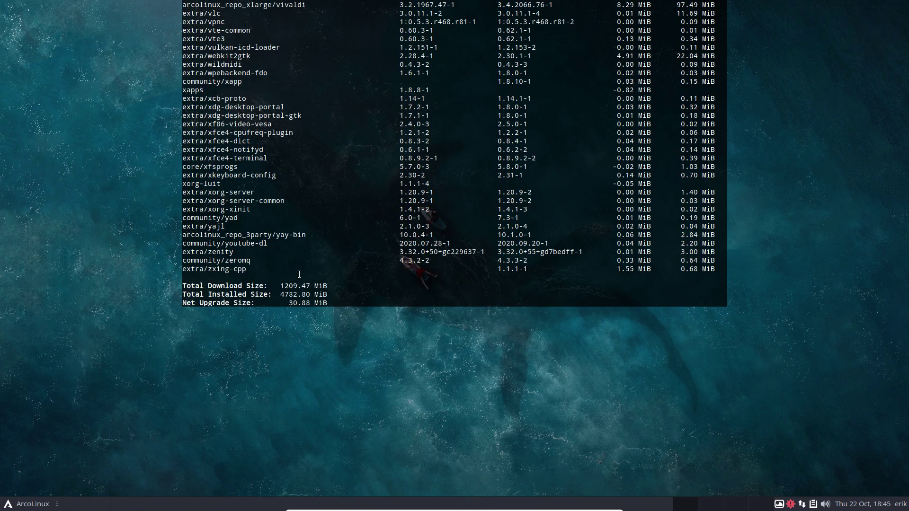
left_click_drag(281, 286, 311, 295)
Follow the 343-package download, highlighting the net upgrade size and downloaded arcolinux package lines
key("Return")
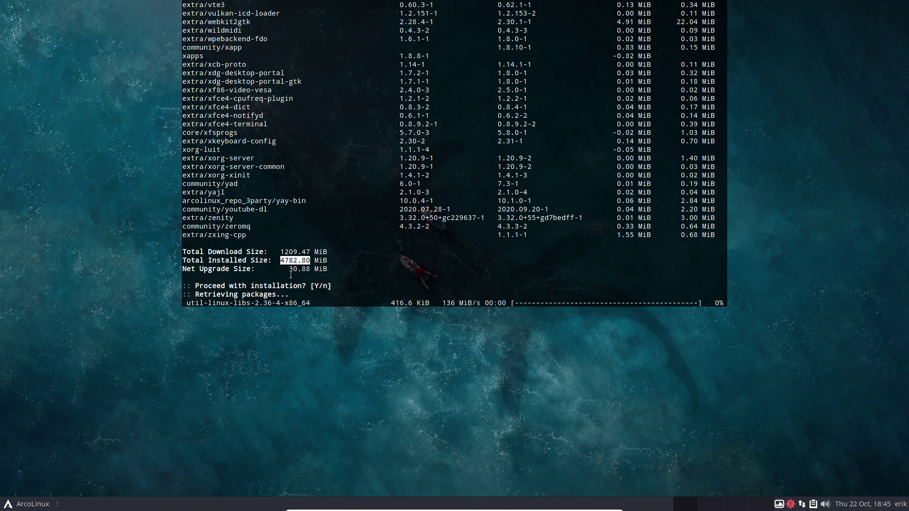
left_click_drag(289, 269, 326, 271)
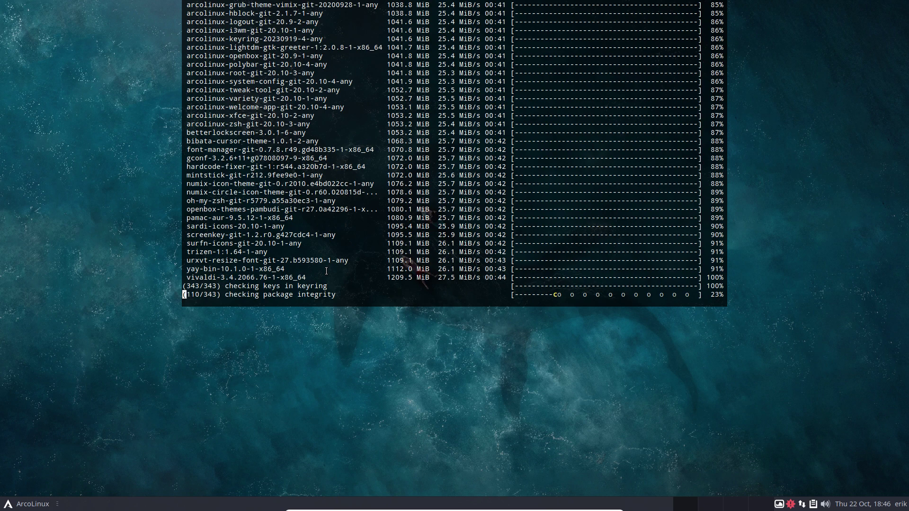
scroll(264, 185, "up", 4)
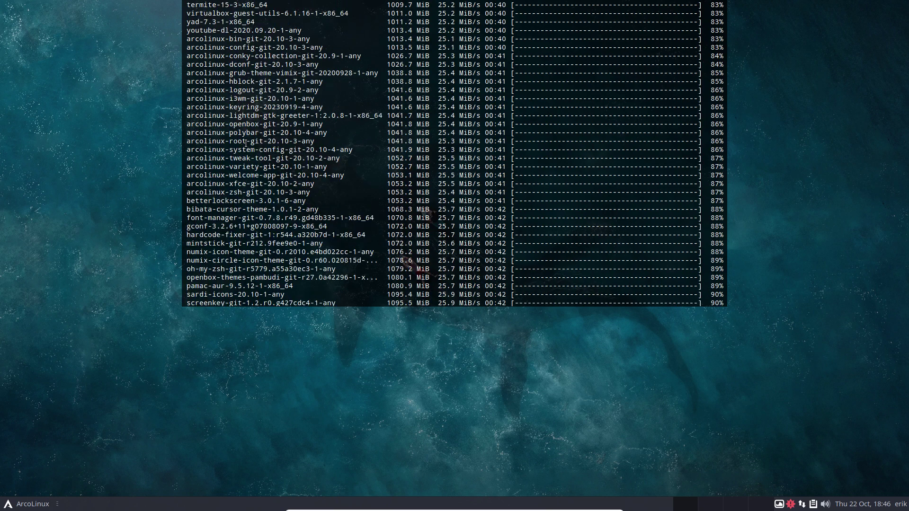
left_click_drag(314, 227, 185, 72)
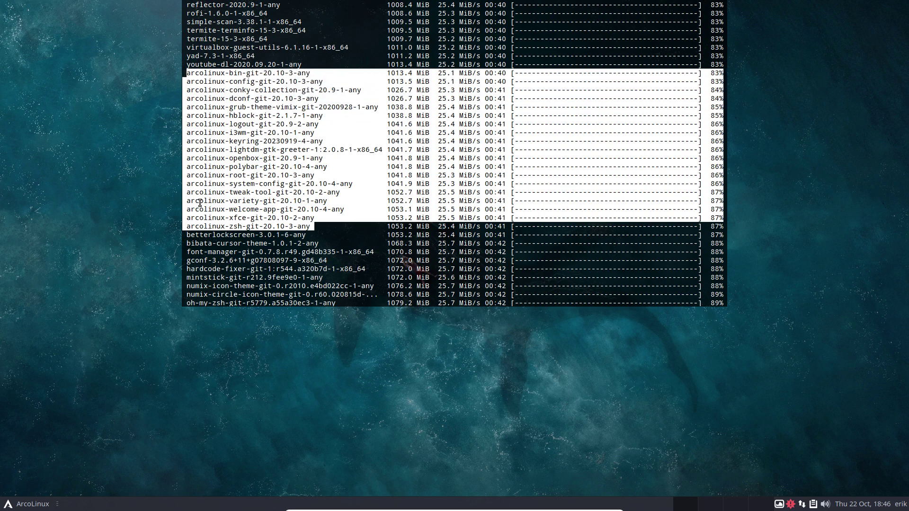
left_click(230, 138)
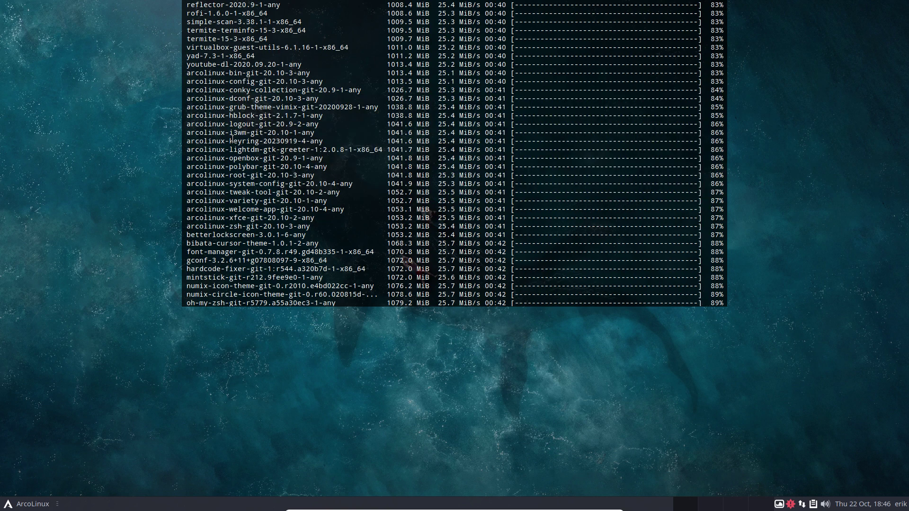
scroll(232, 139, "down", 3)
scroll(232, 138, "up", 8)
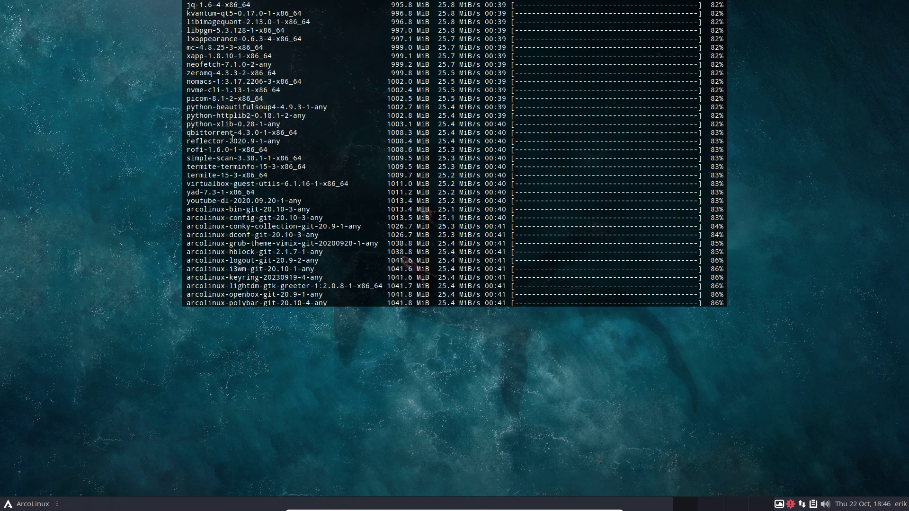
scroll(232, 139, "up", 15)
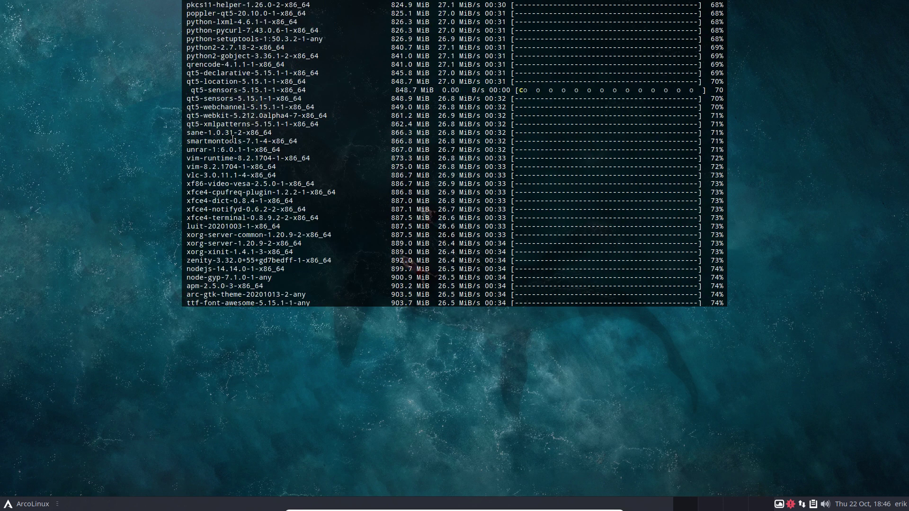
scroll(233, 138, "up", 5)
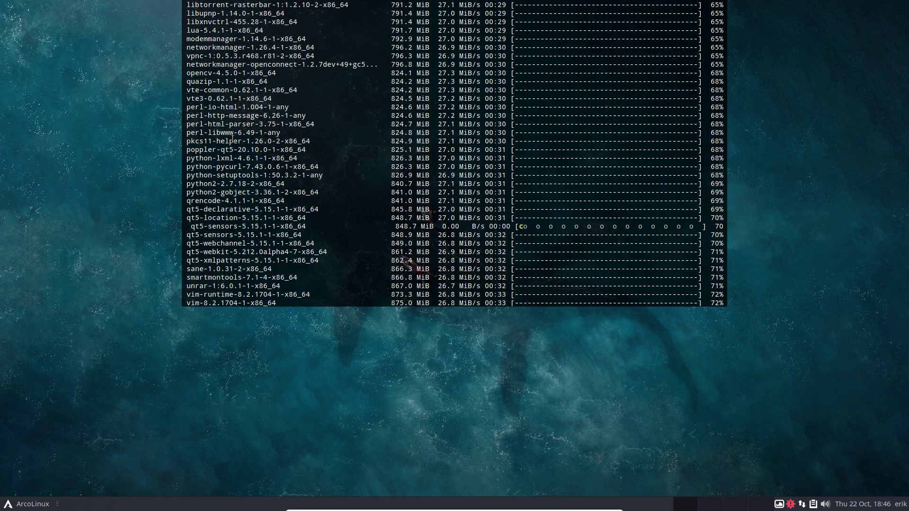
scroll(232, 139, "up", 7)
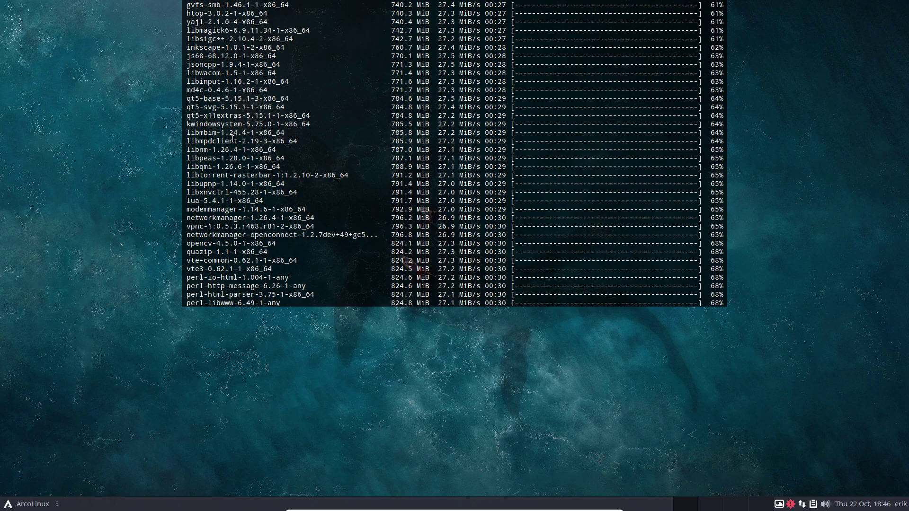
scroll(232, 139, "down", 8)
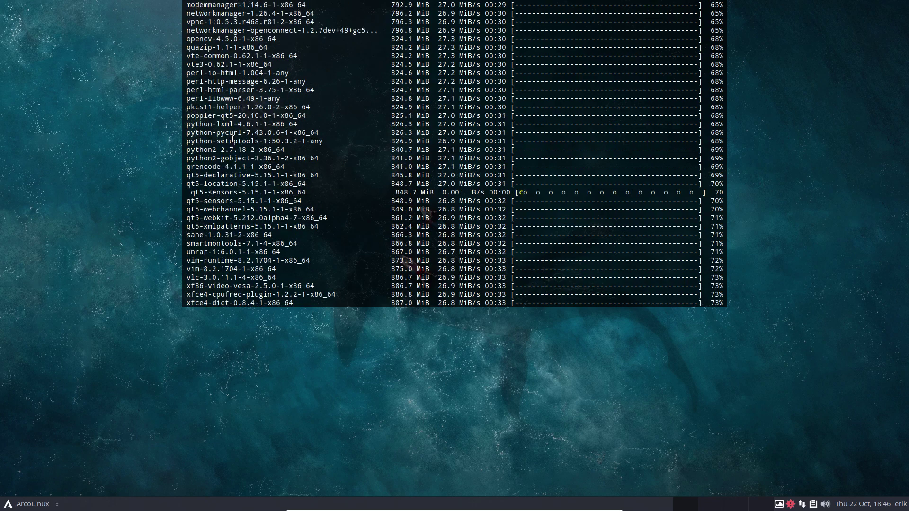
scroll(233, 139, "down", 20)
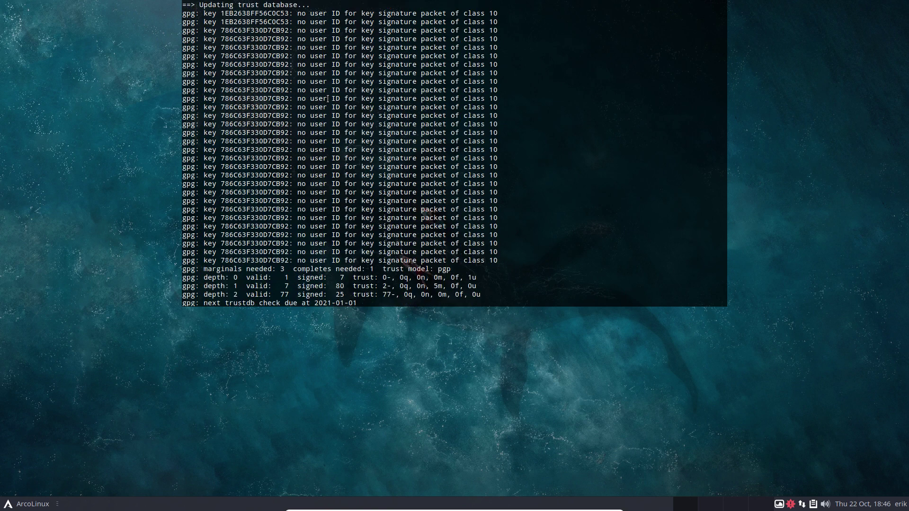
Scroll through the upgrade output, highlighting the /etc/skel/.bin install message while mkinitcpio runs
scroll(328, 98, "up", 8)
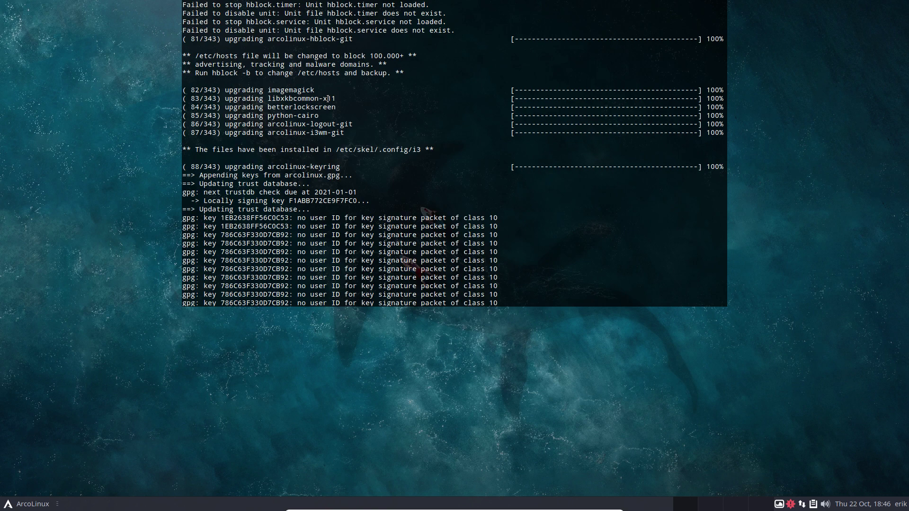
scroll(328, 98, "up", 3)
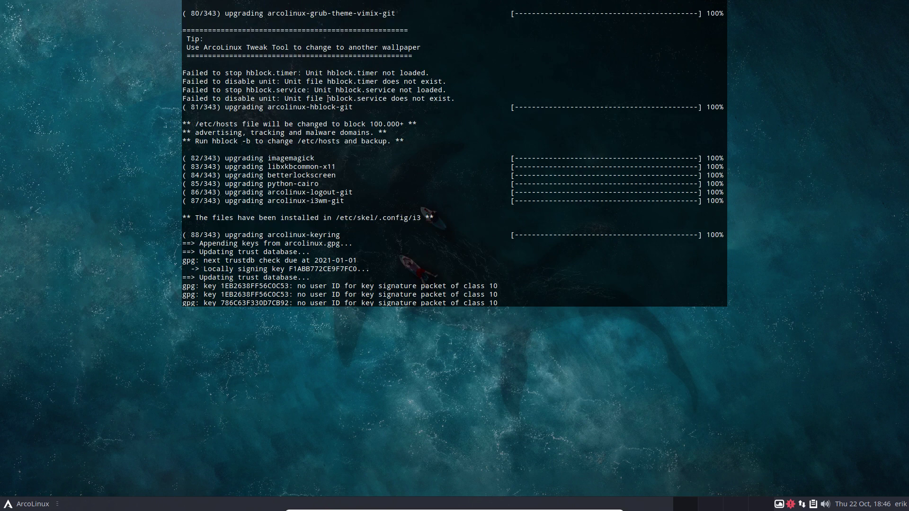
scroll(328, 99, "up", 10)
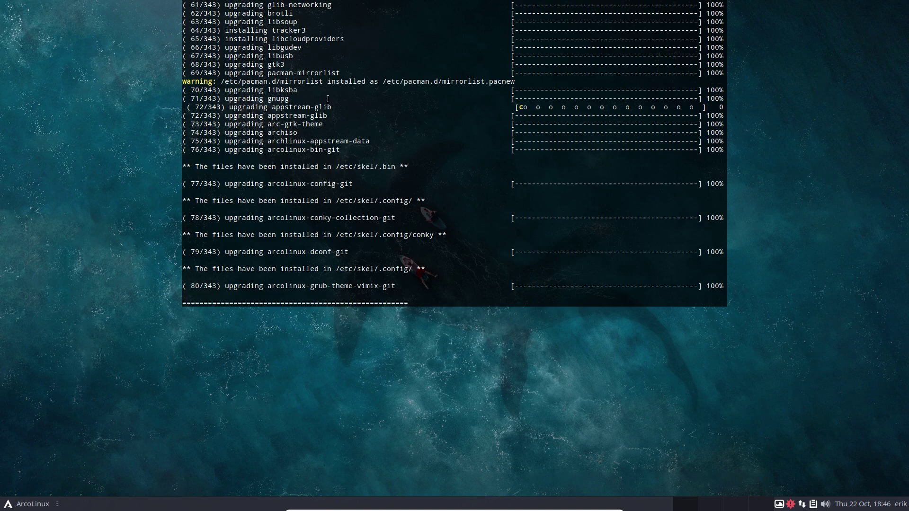
left_click_drag(237, 167, 397, 164)
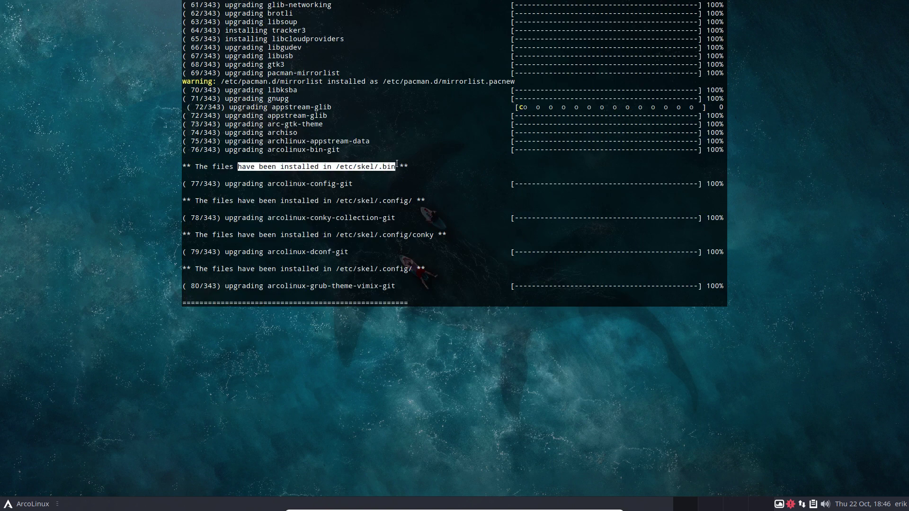
left_click(279, 203)
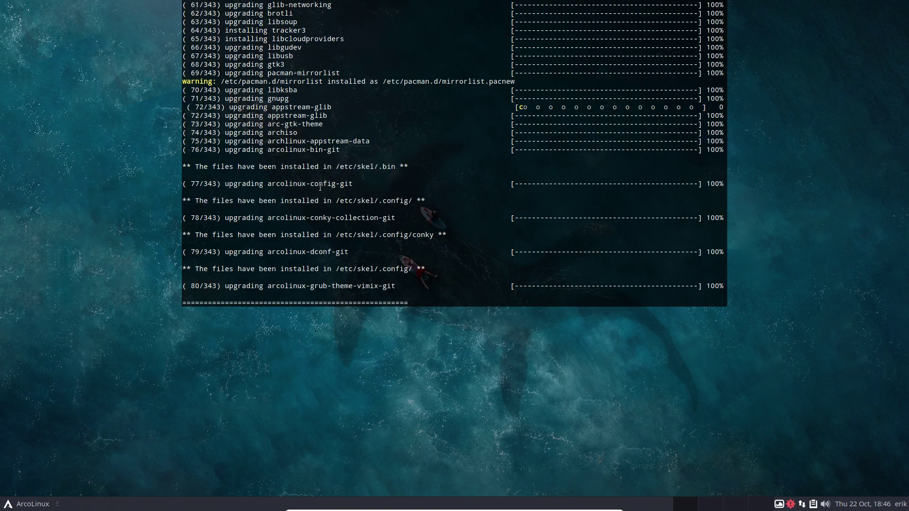
scroll(320, 188, "up", 15)
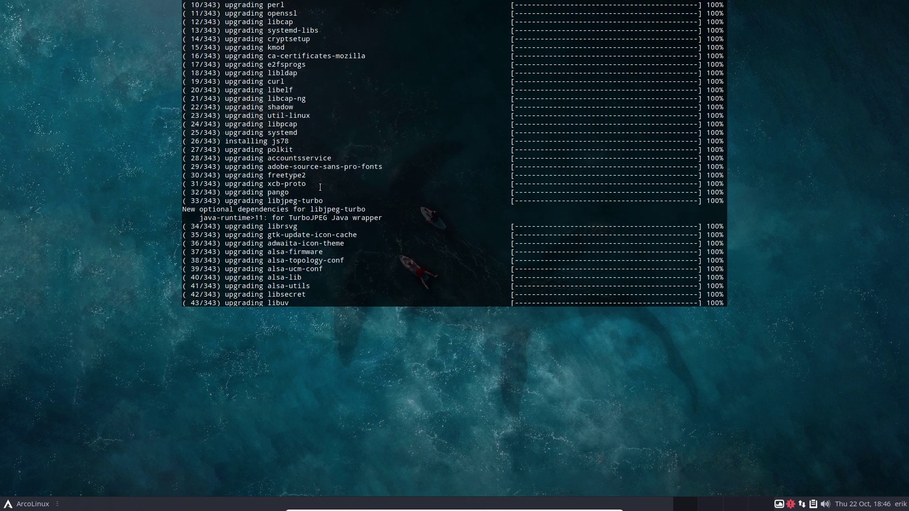
scroll(320, 187, "up", 8)
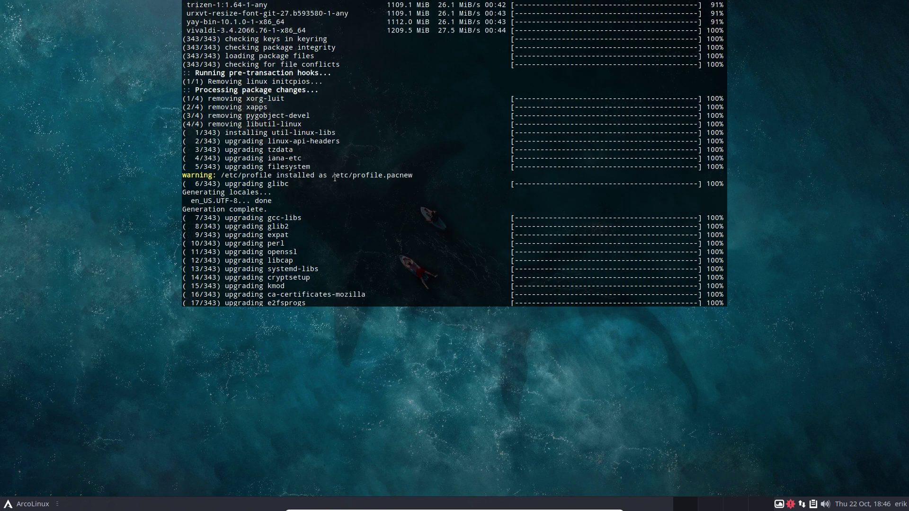
scroll(321, 195, "down", 7)
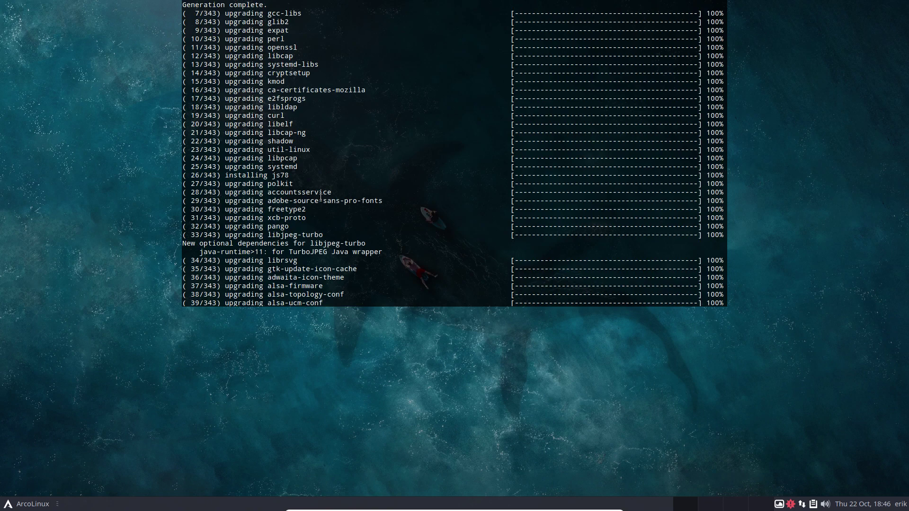
scroll(321, 195, "down", 20)
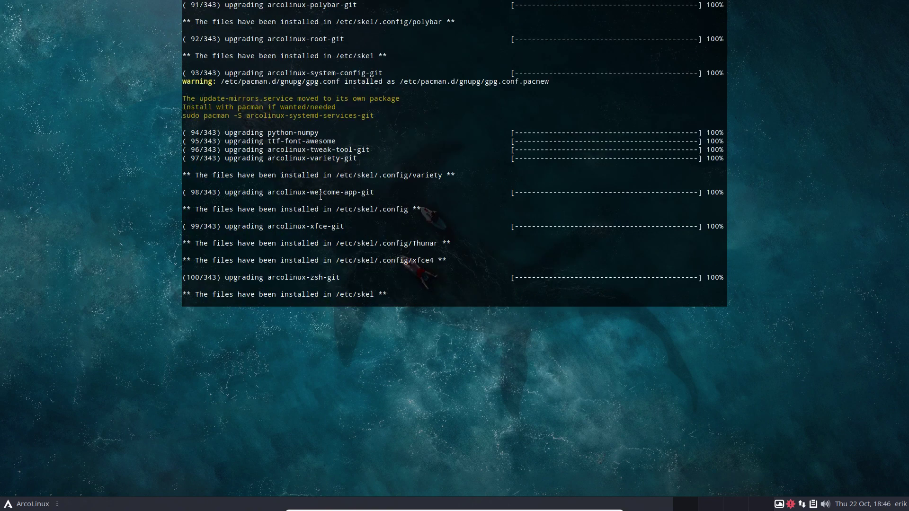
scroll(320, 195, "down", 20)
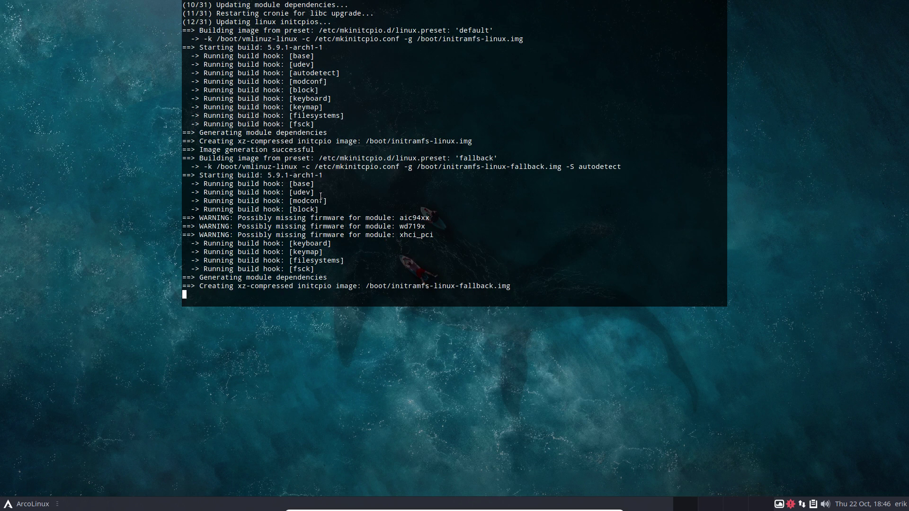
In a new Termite window, run 'alias skel' and highlight the ~/.config path it copies
key("super+Return")
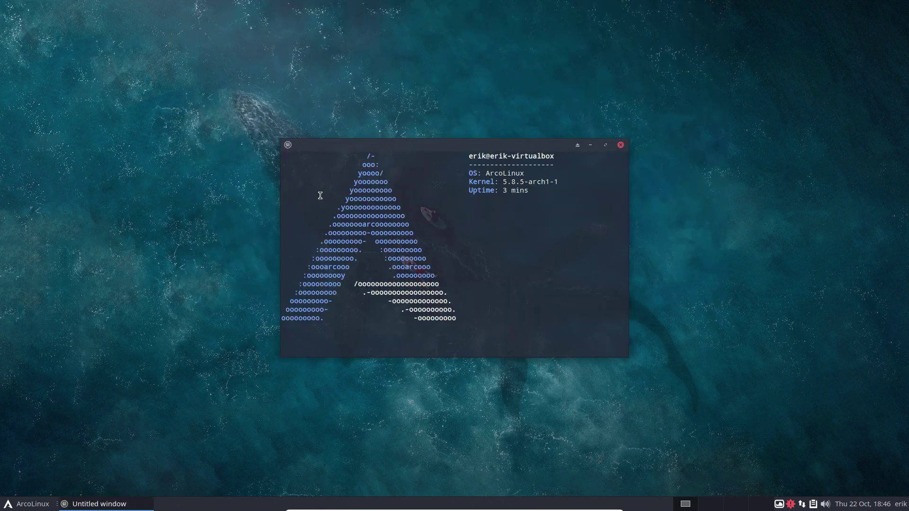
type("alias skel")
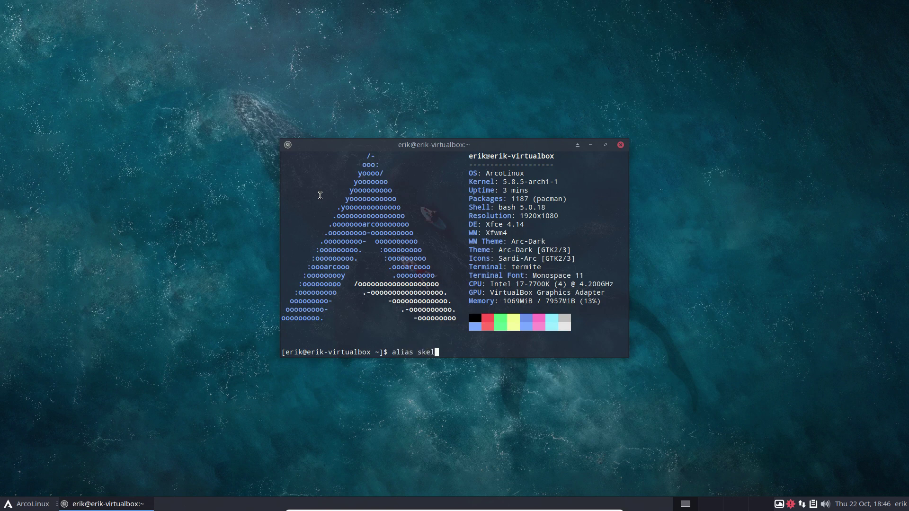
key("Return")
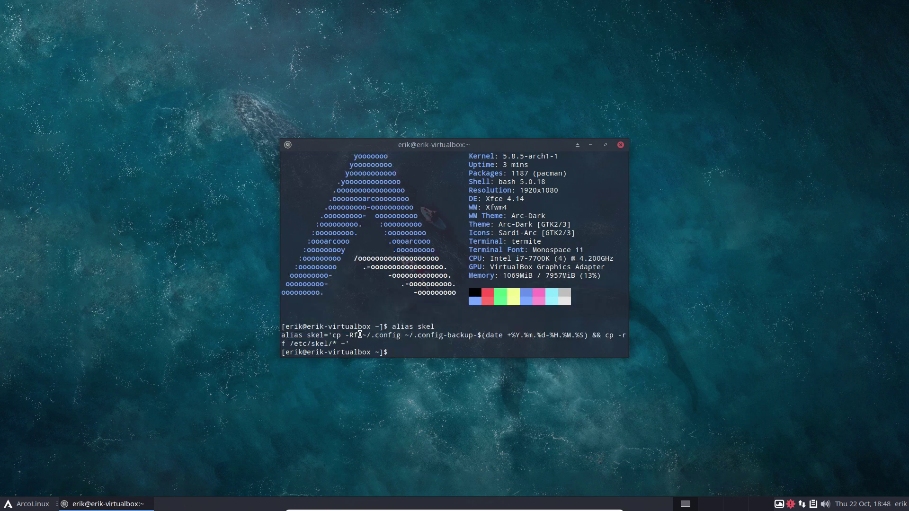
left_click_drag(359, 337, 405, 338)
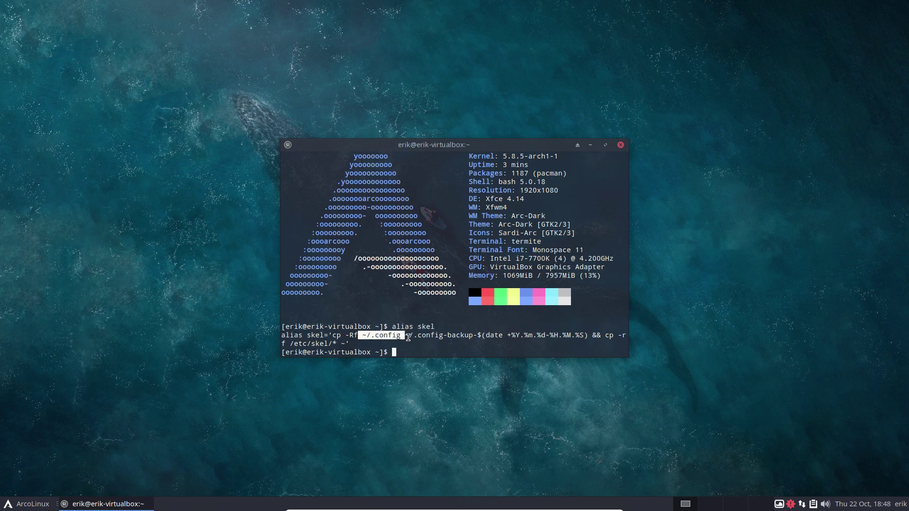
left_click(435, 336)
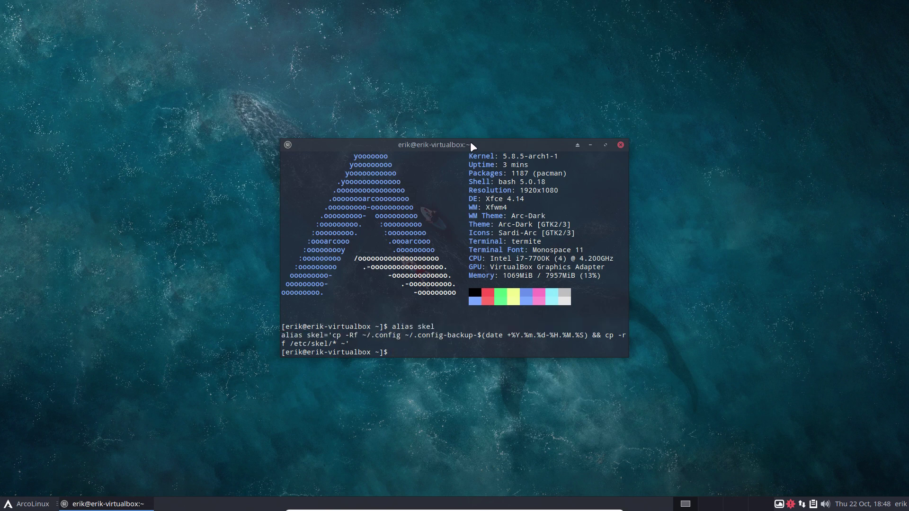
Move that terminal aside, open a second terminal and the home folder showing hidden files
left_click_drag(473, 145, 686, 108)
left_click(142, 176)
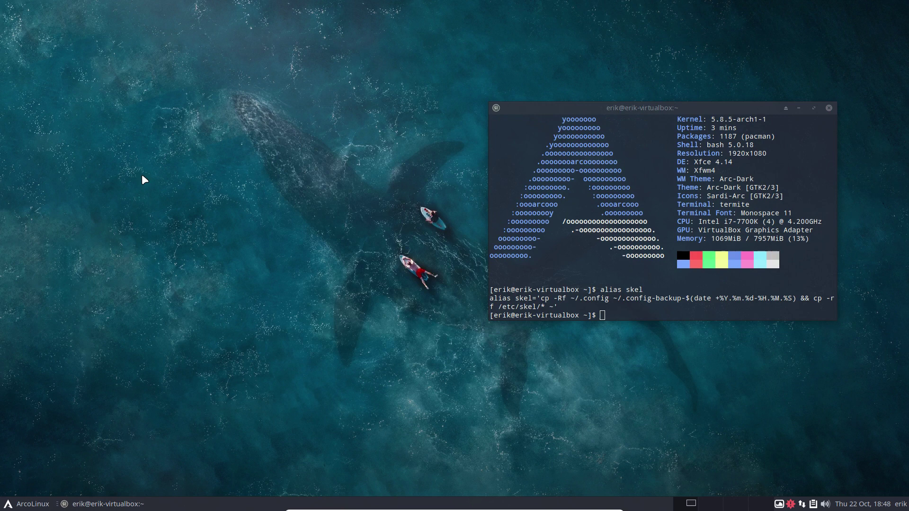
key("ctrl+alt+t")
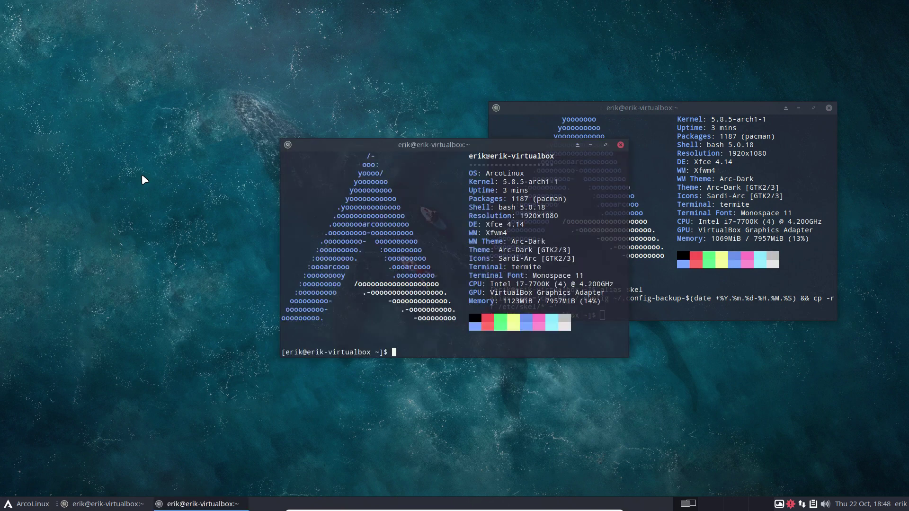
key("ctrl+alt+f")
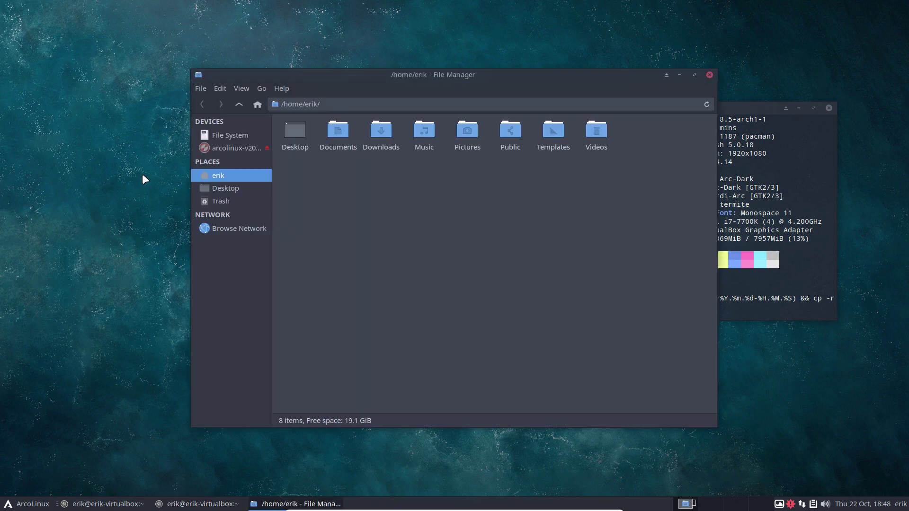
key("ctrl+h")
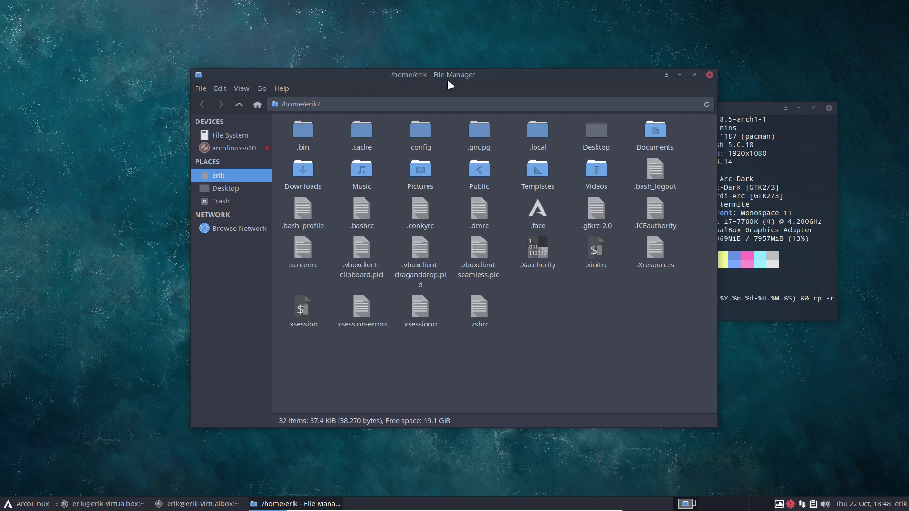
left_click_drag(447, 80, 281, 62)
left_click(264, 114)
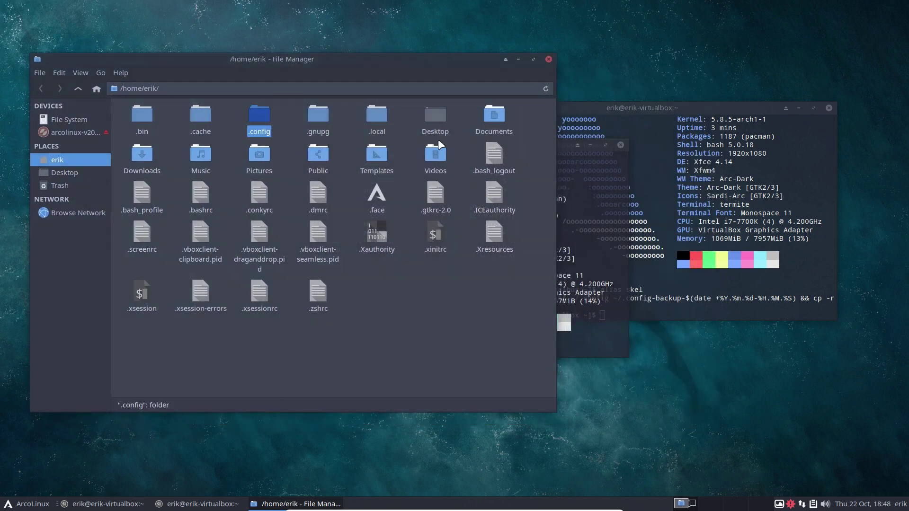
left_click(583, 342)
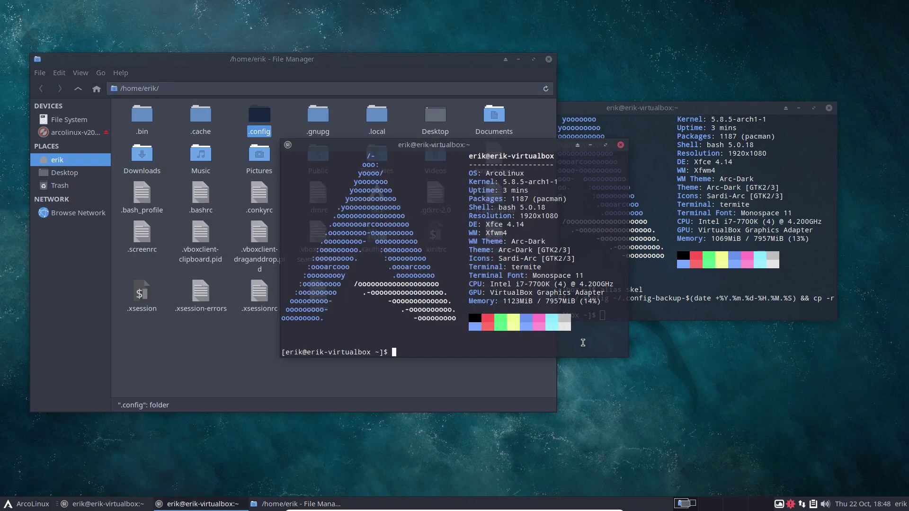
Run the skel alias and compare .config with the new .config-backup-2020.10.22-18.48.21 folder
type("skel")
key("Return")
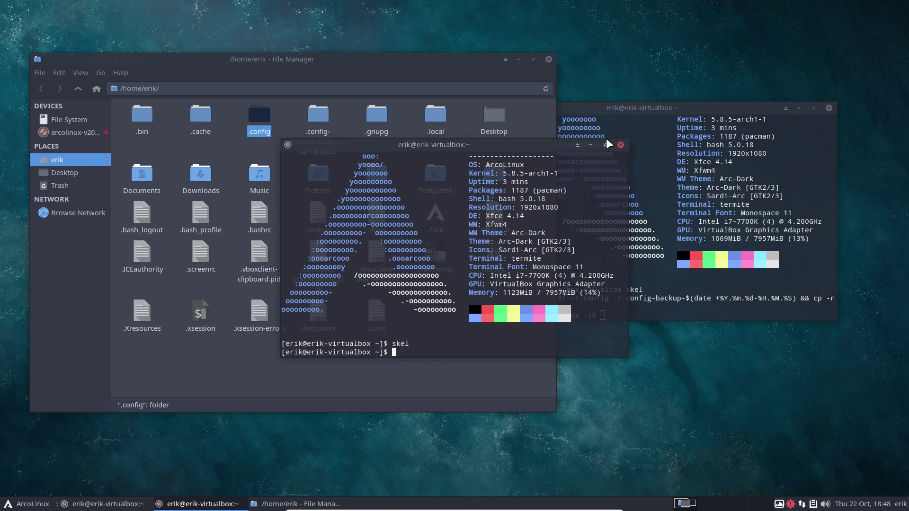
left_click_drag(482, 149, 357, 246)
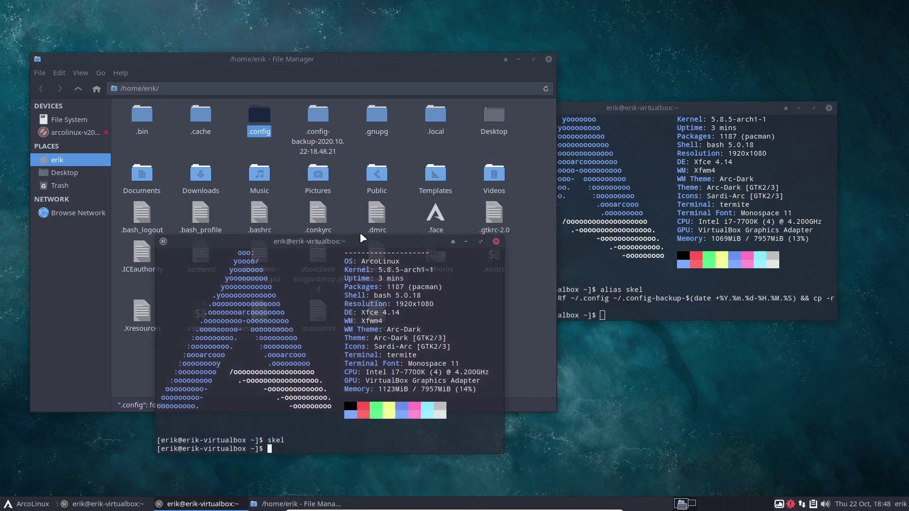
left_click(322, 135)
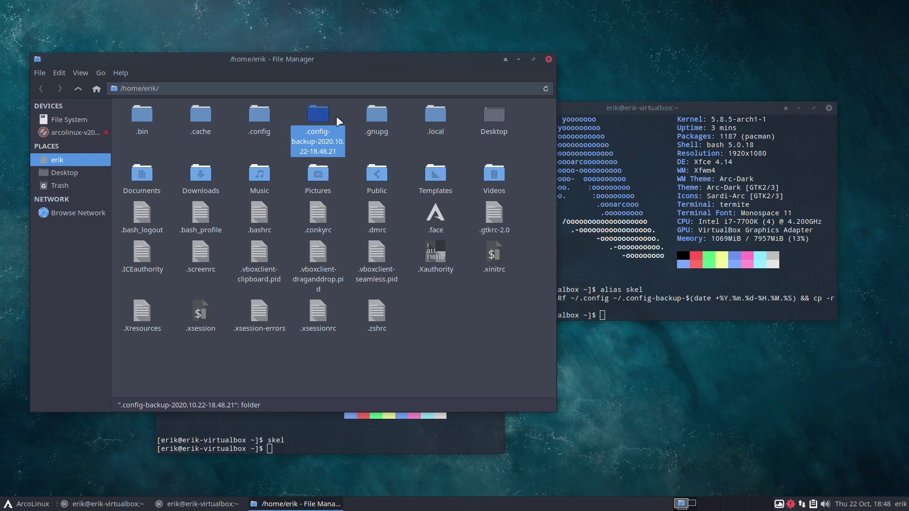
left_click(707, 301)
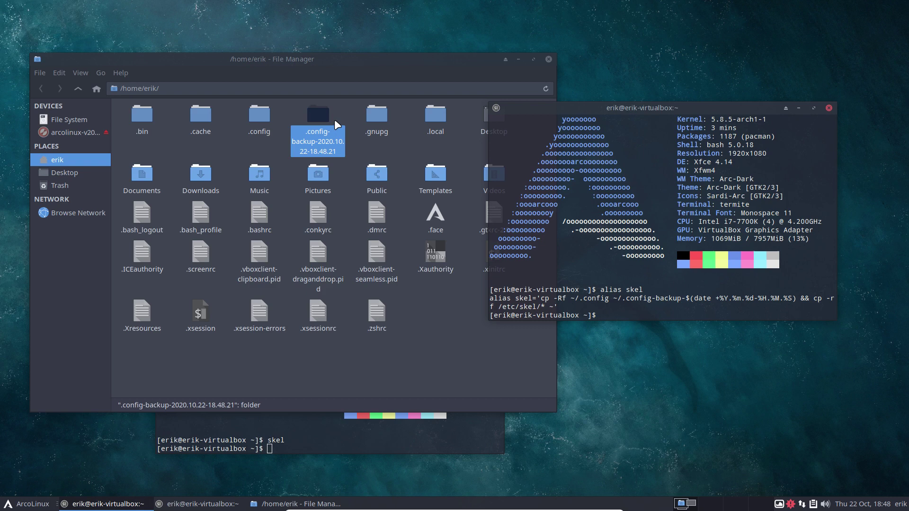
left_click(262, 117)
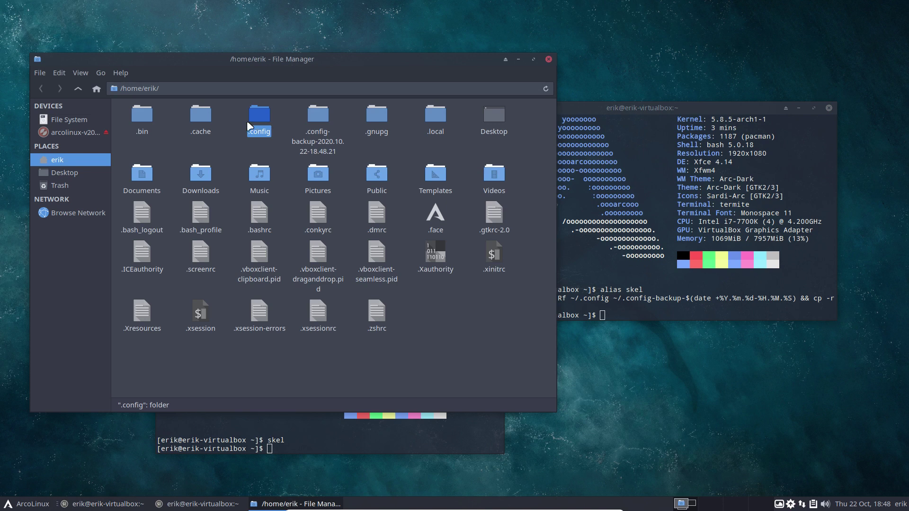
left_click(315, 121)
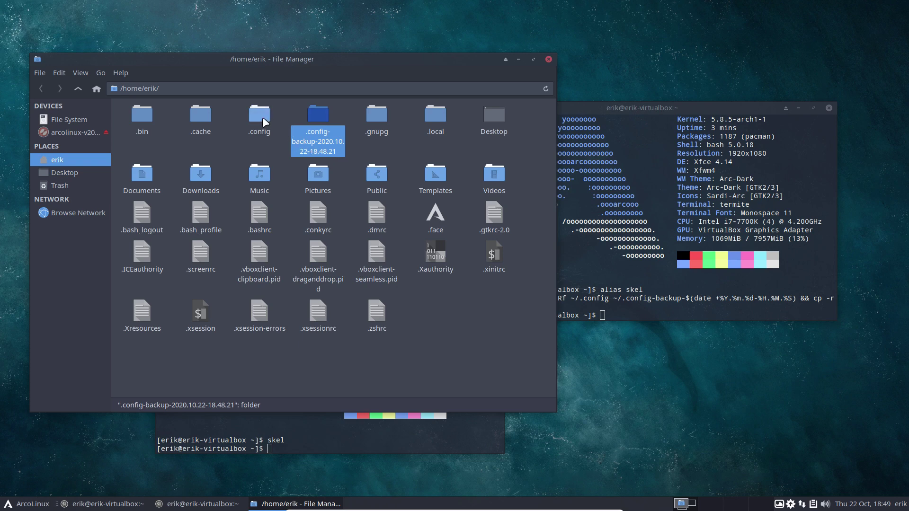
Browse to /etc/skel from the file system root and select its 16 items
left_click(87, 119)
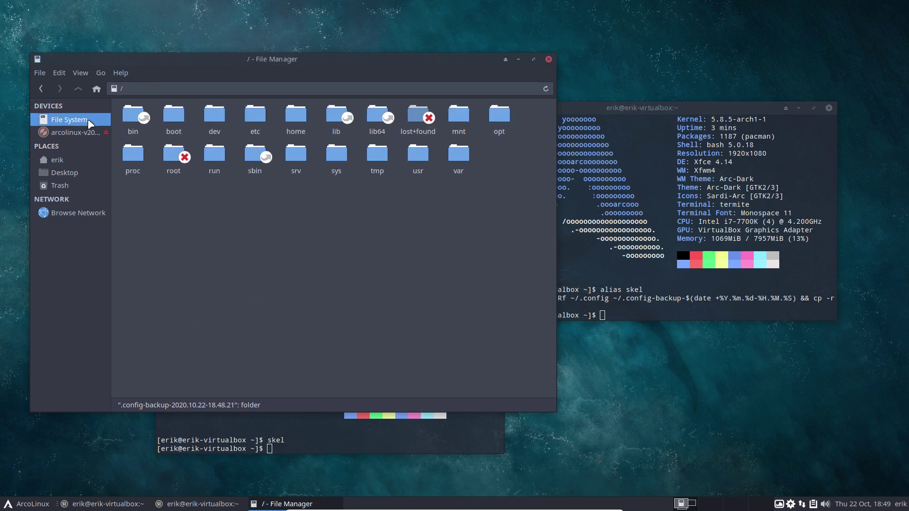
double_click(248, 121)
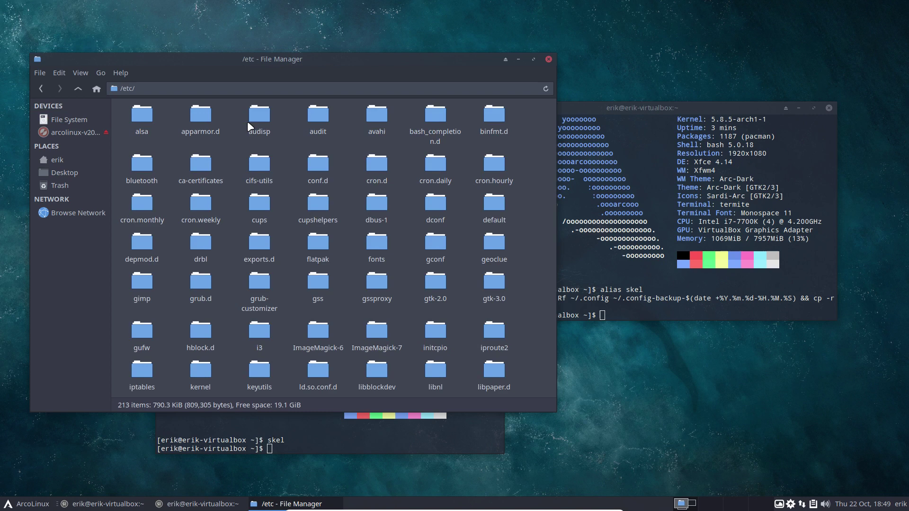
type("skk")
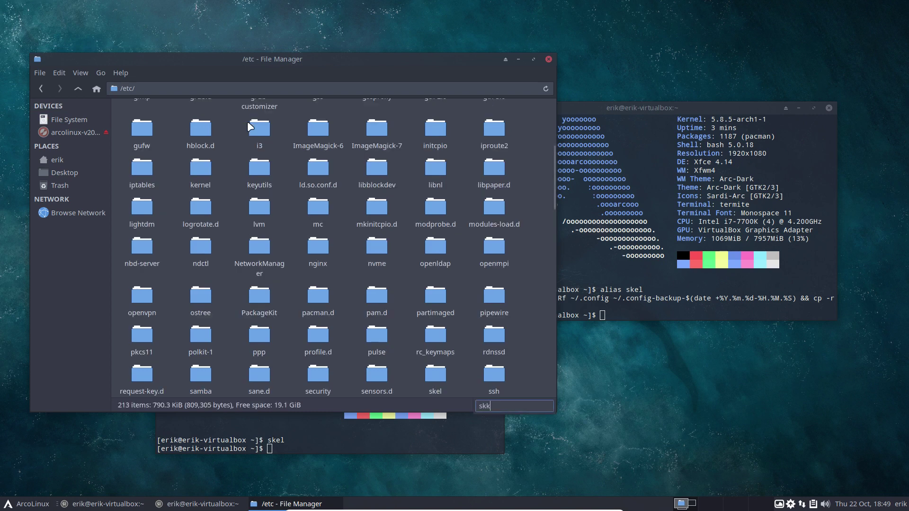
key("BackSpace")
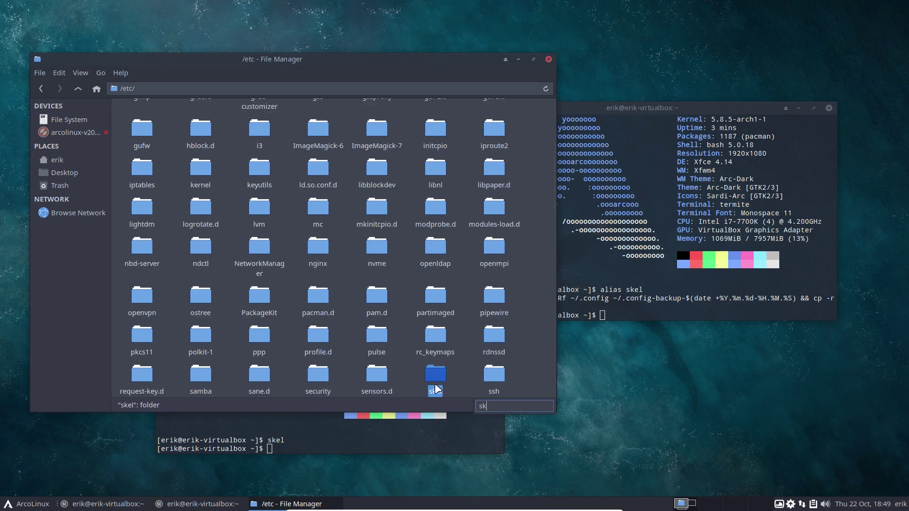
double_click(440, 390)
left_click_drag(148, 199, 556, 113)
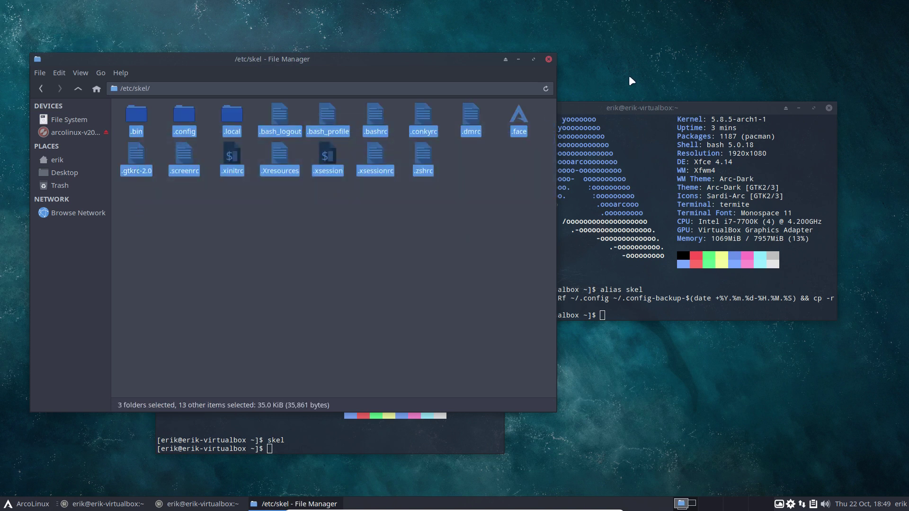
left_click(410, 246)
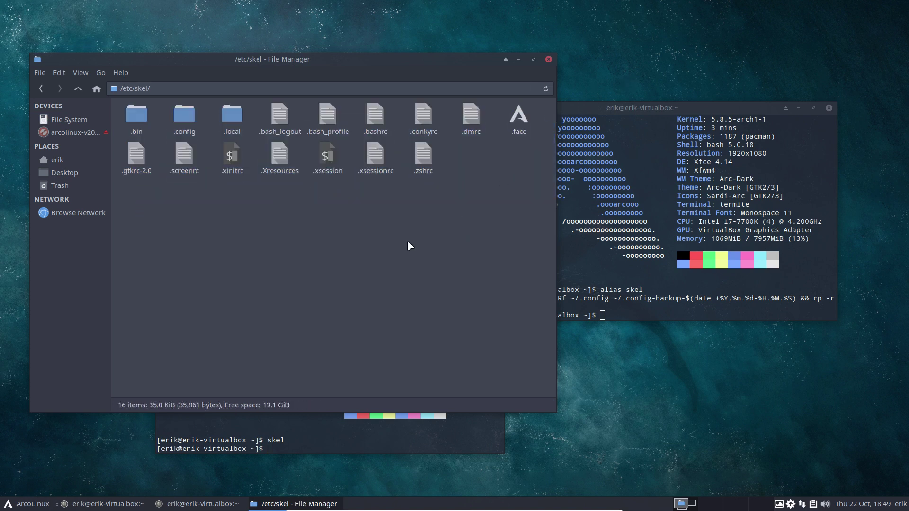
Close Thunar and both Termite windows, then drop down the F12 terminal with upall typed
left_click(549, 59)
left_click(828, 105)
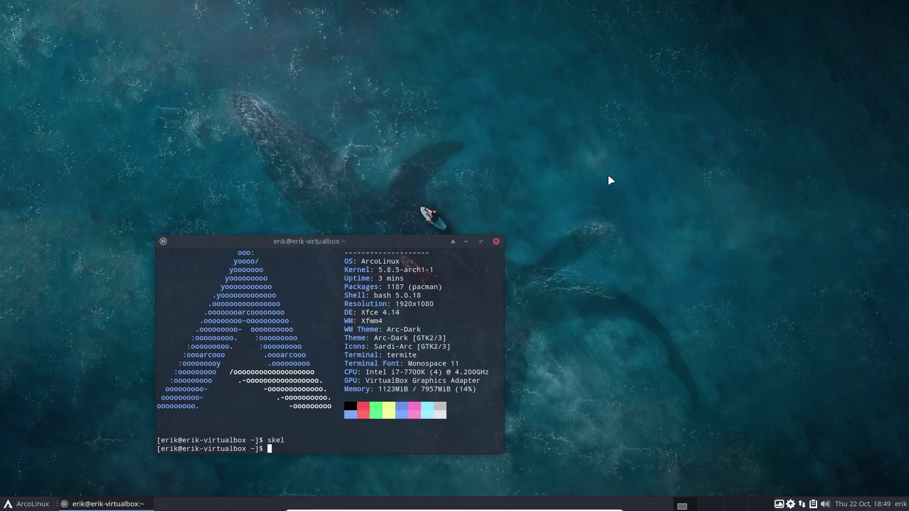
left_click(496, 238)
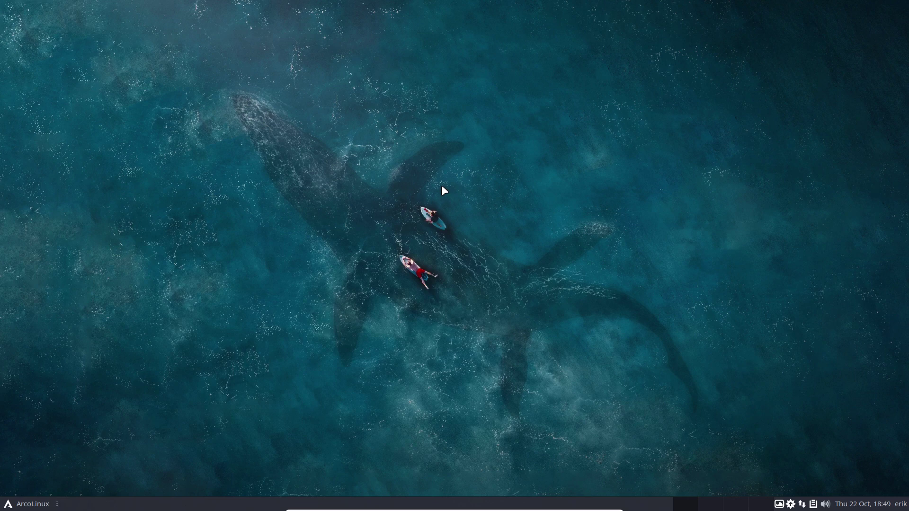
key("F12")
type("upall")
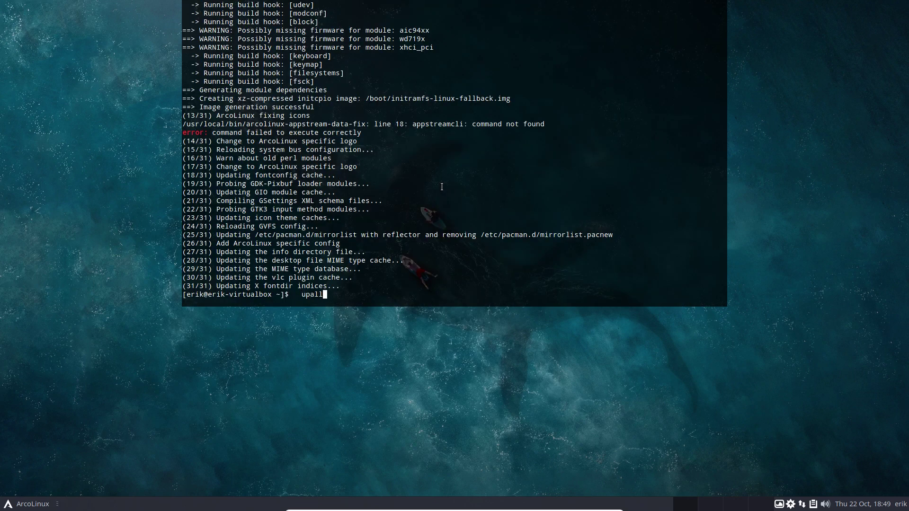
Run upall, then remove electron5 with sudo pacman -R, freeing 137.98 MiB
double_click(442, 126)
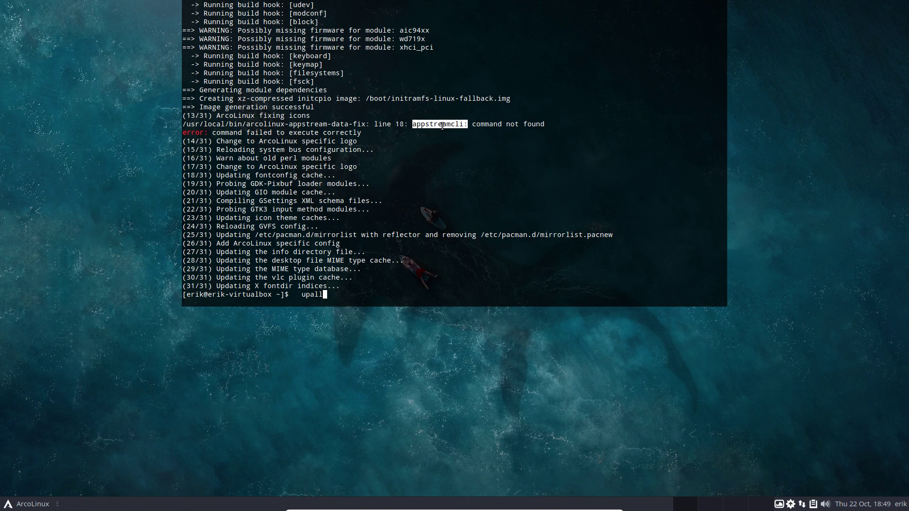
key("Return")
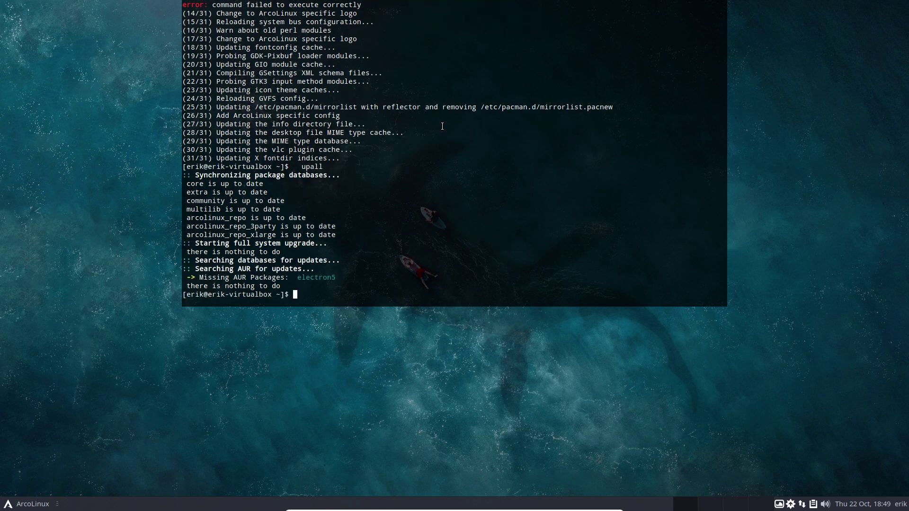
type("sudo pacman -R electron5")
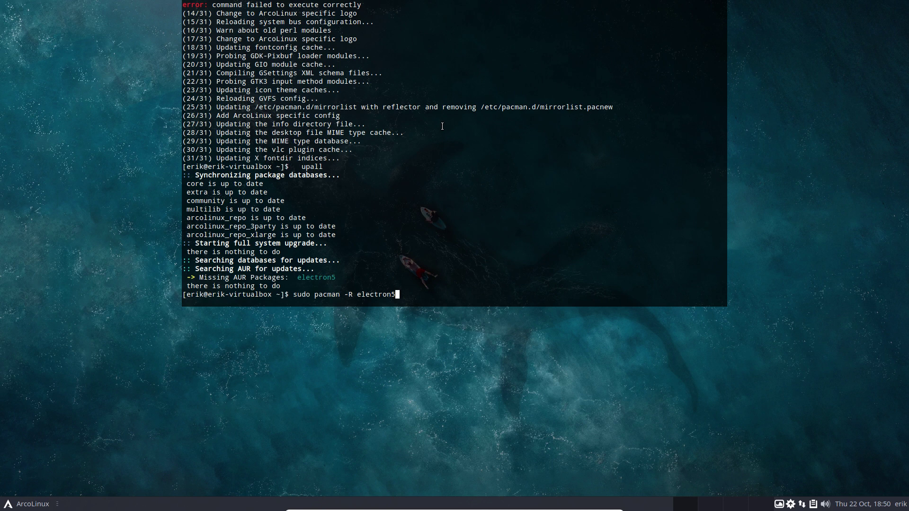
key("Return")
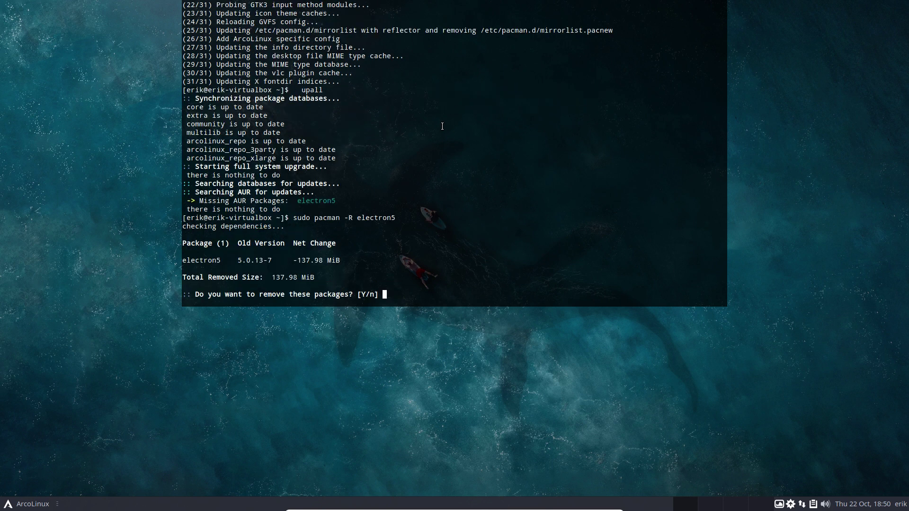
key("Return")
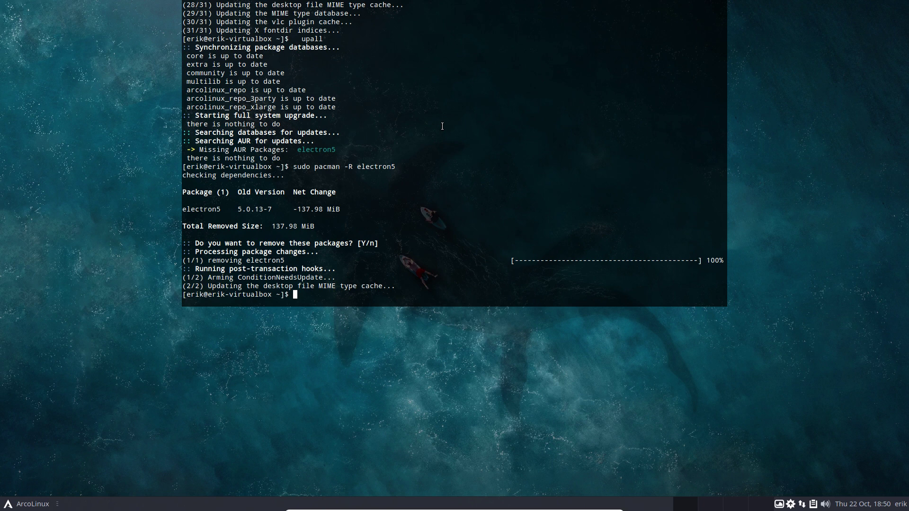
Clear the typed update command and hide the drop-down terminal
type("update")
key("Up")
key("ctrl+u")
key("F12")
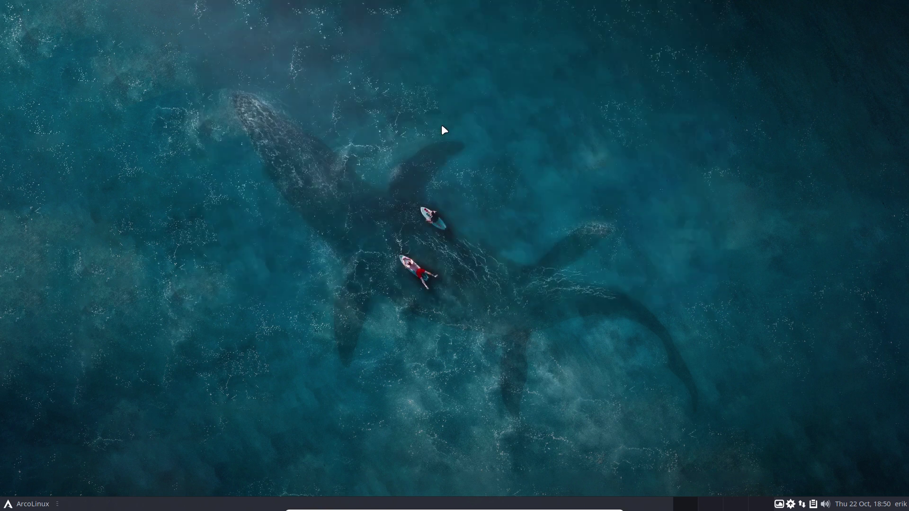
Browse the file manager to .bin/stay-rolling/2020/20.09-to-20.11 and select stay-rolling-v1.sh
key("super+e")
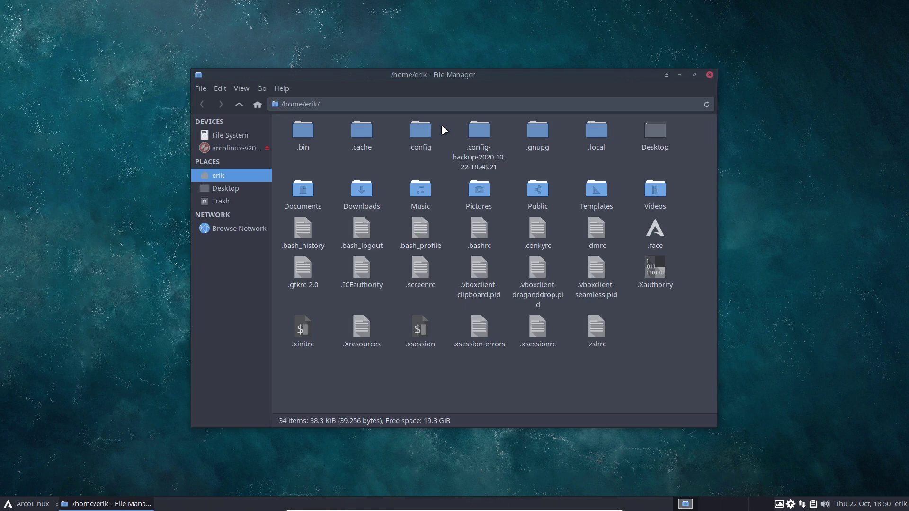
double_click(413, 131)
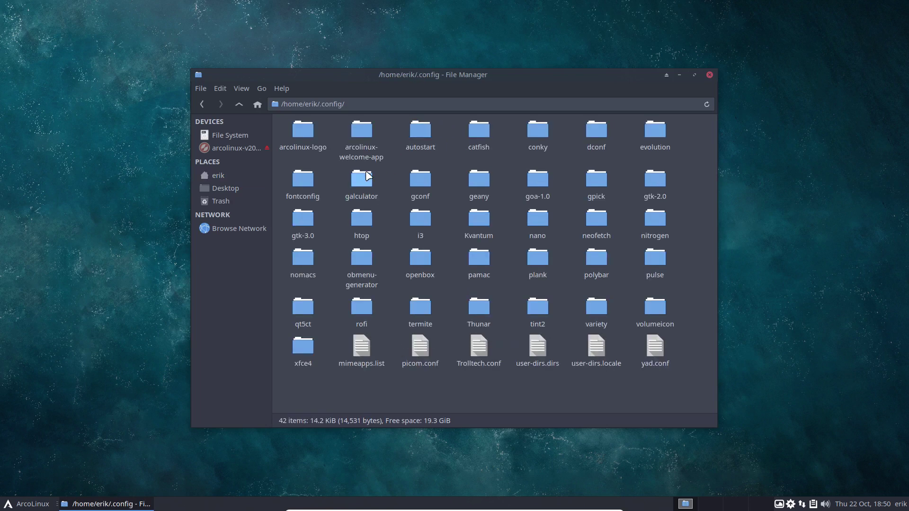
left_click(240, 104)
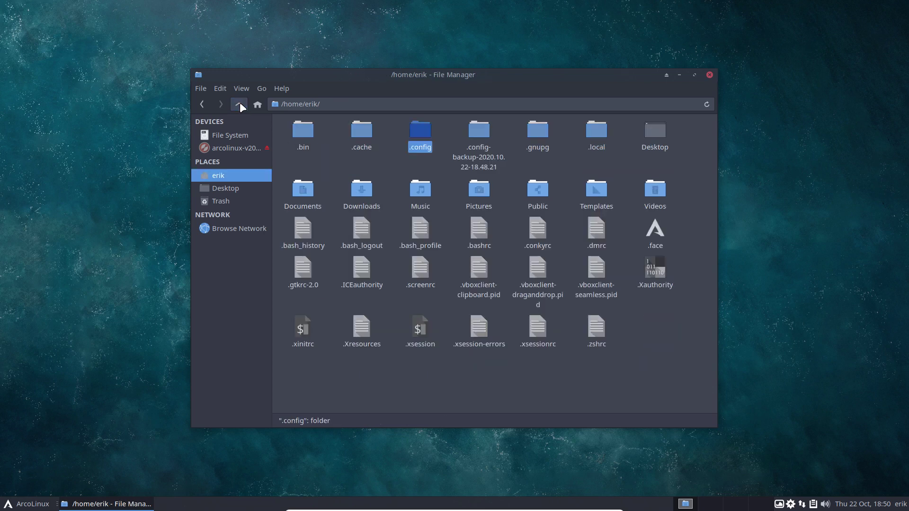
double_click(300, 122)
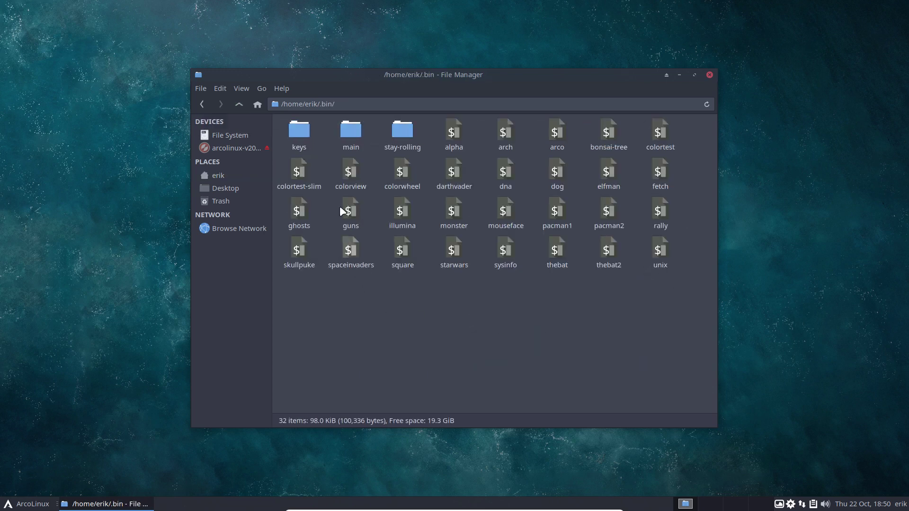
double_click(402, 129)
double_click(350, 128)
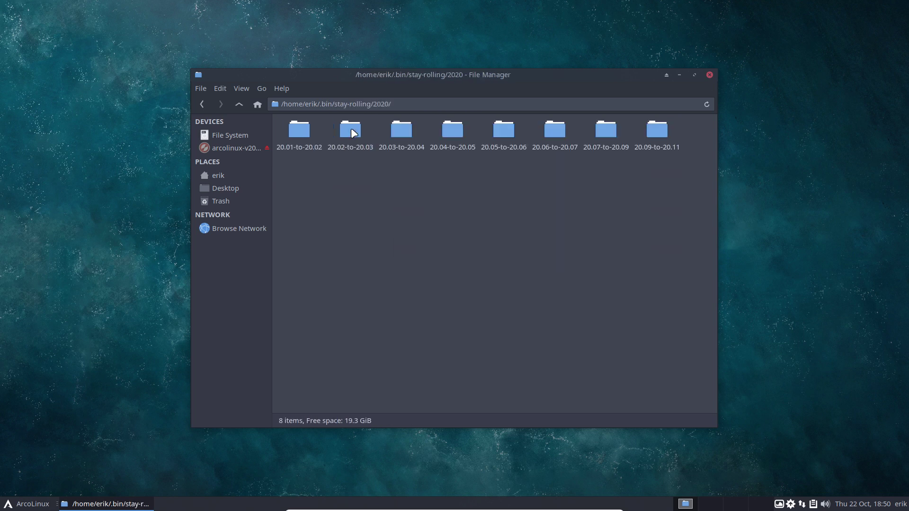
double_click(661, 133)
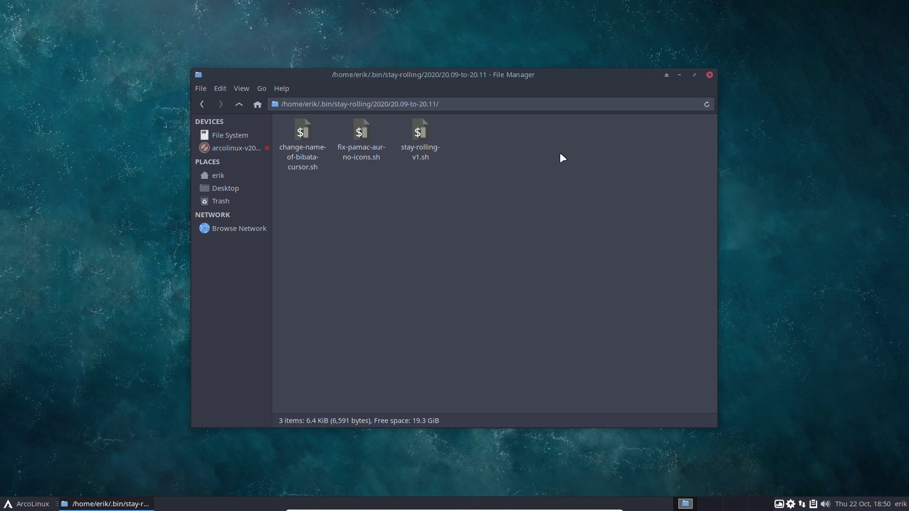
left_click(421, 133)
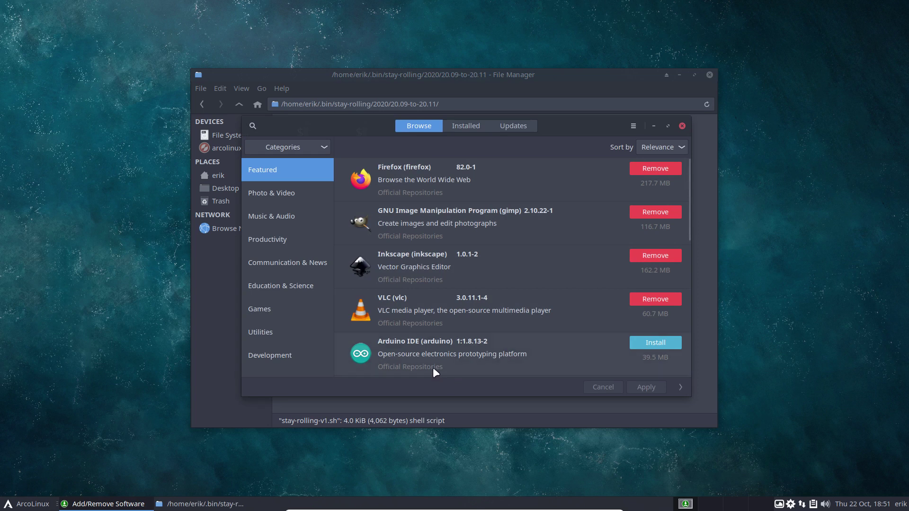
Close Add/Remove Software and log out of the ArcoLinux session from the application menu
left_click(683, 126)
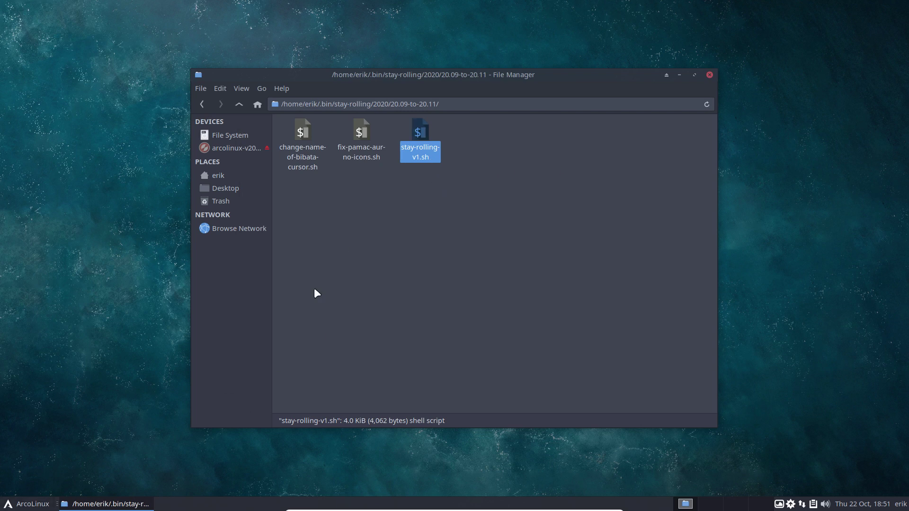
left_click(27, 504)
left_click(59, 490)
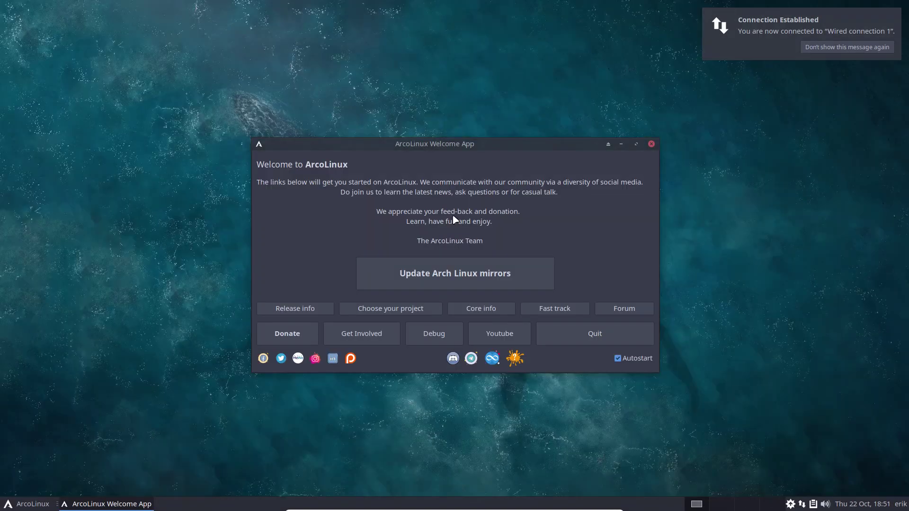
Disable Welcome App autostart and quit it, then check Pamac's Installed and Updates tabs and close it
left_click(631, 360)
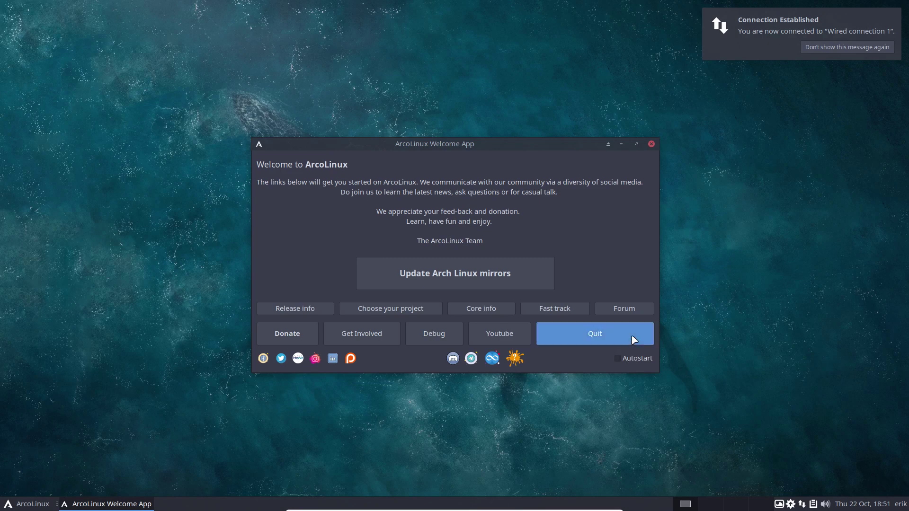
left_click(608, 334)
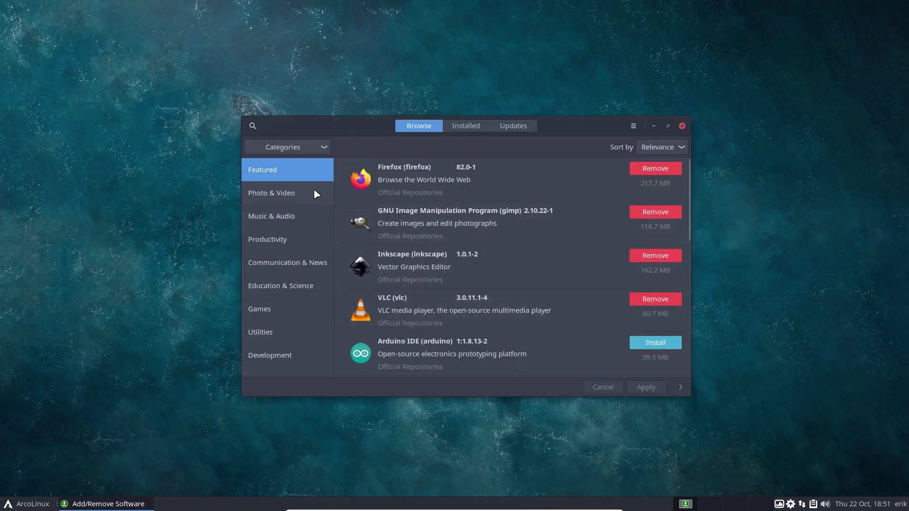
left_click_drag(575, 125, 784, 44)
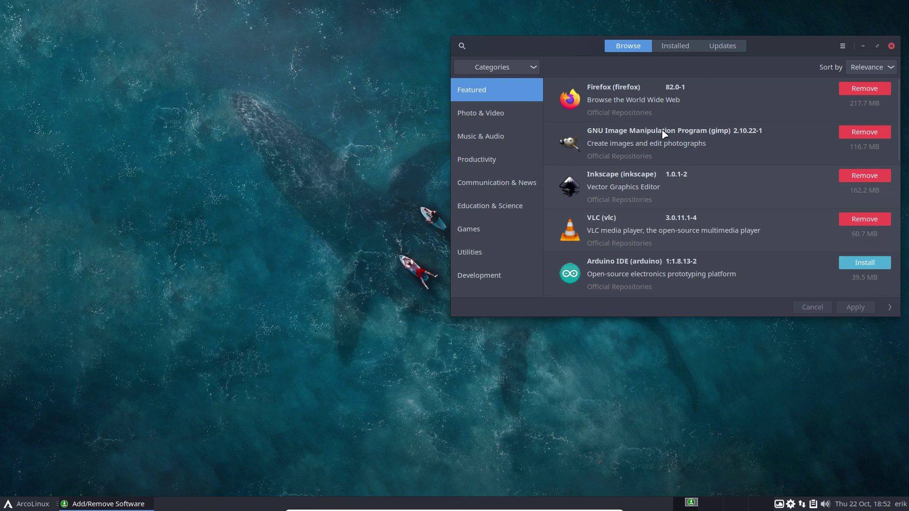
left_click(670, 50)
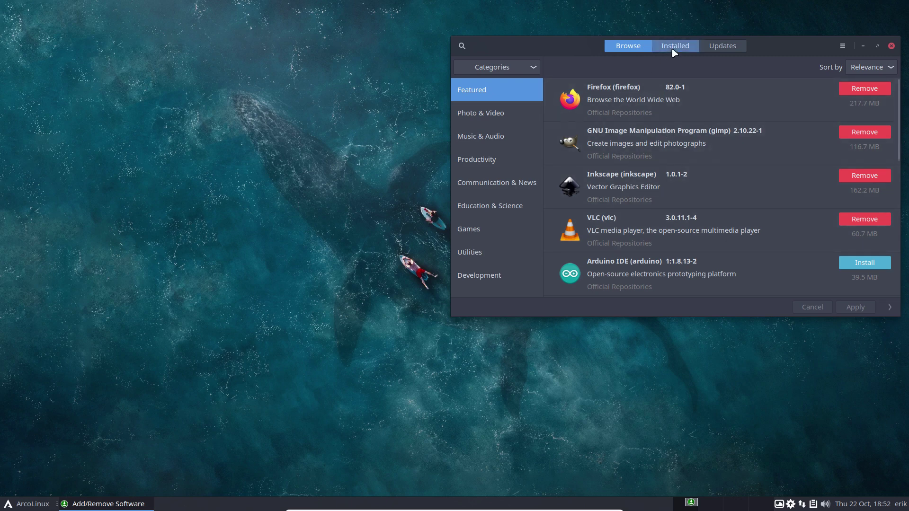
left_click(713, 46)
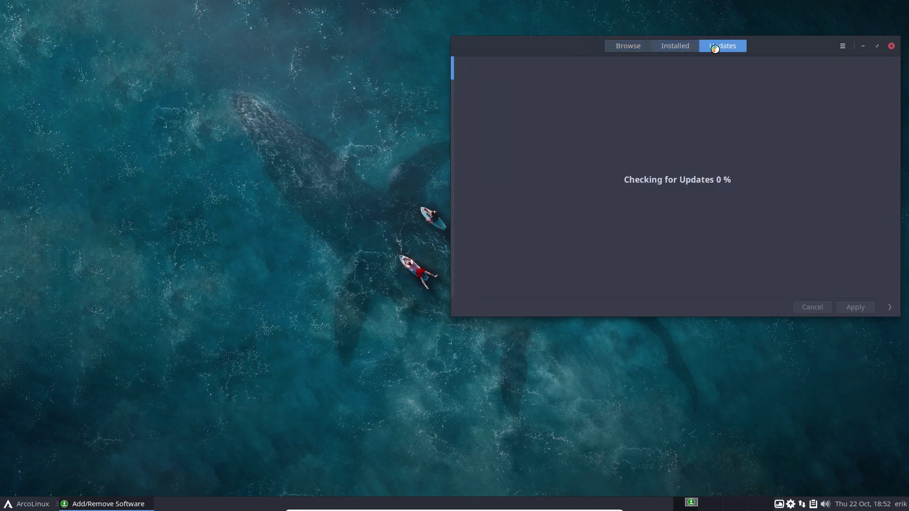
left_click(632, 46)
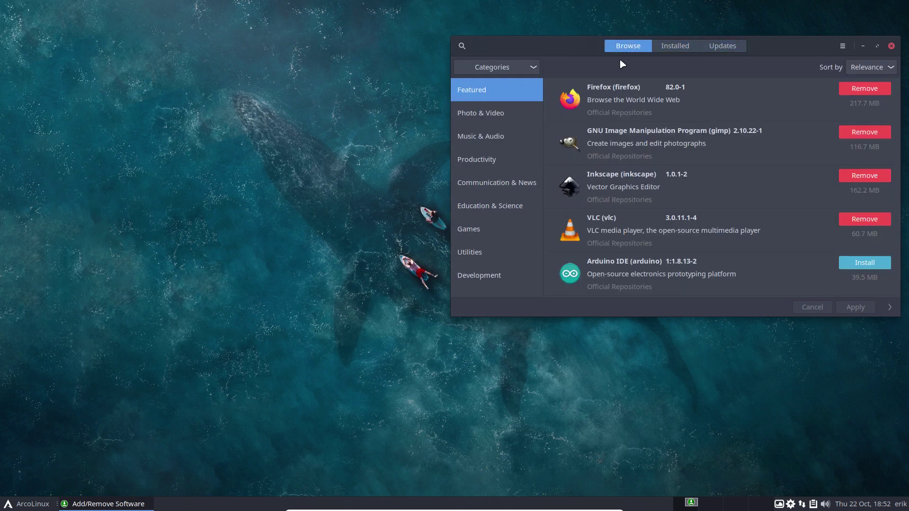
left_click(487, 114)
left_click(489, 135)
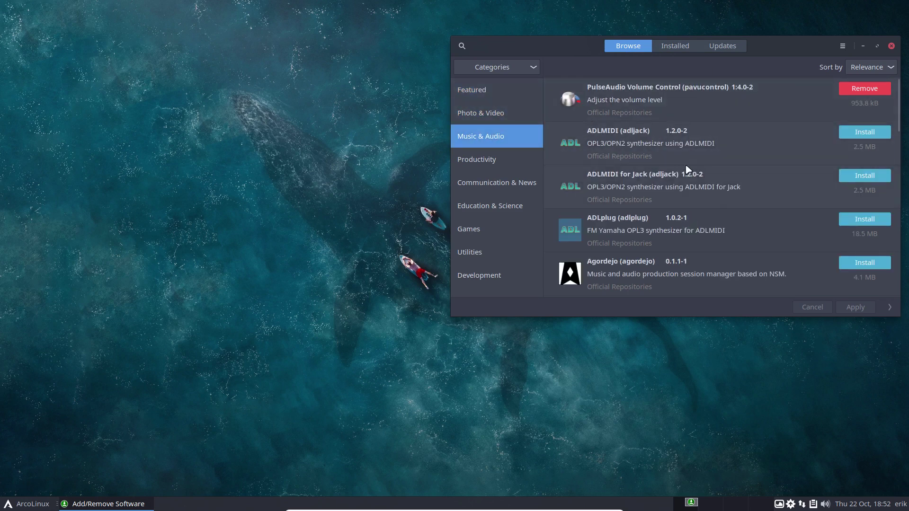
left_click(891, 47)
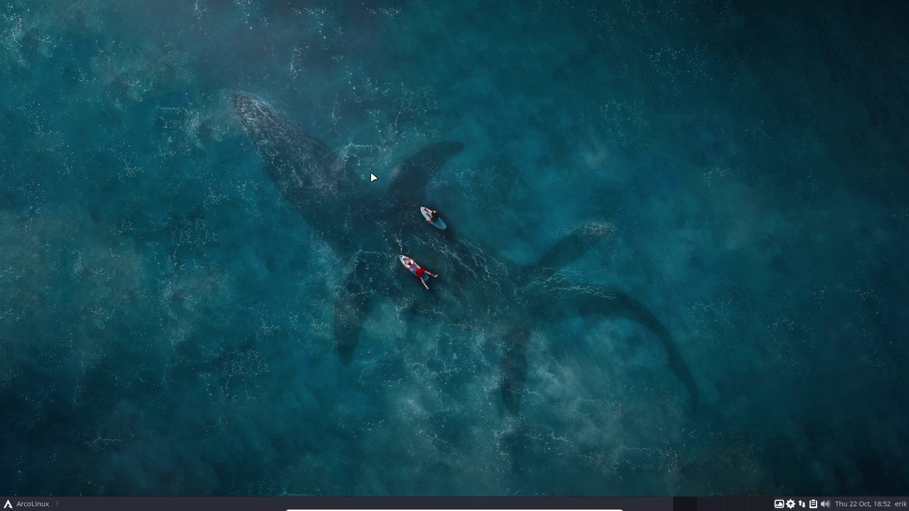
Reinstall archlinux-appstream-data with sudo pacman -S and highlight the appstreamcli command-not-found hook error
key("super+Return")
type("sudo pa")
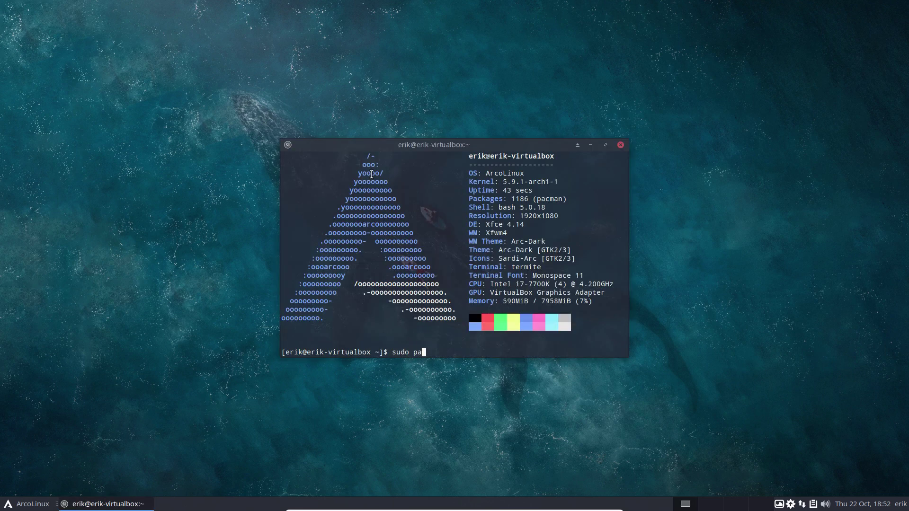
type("cman -S archl")
key("Tab")
type("app")
key("Tab")
key("Return")
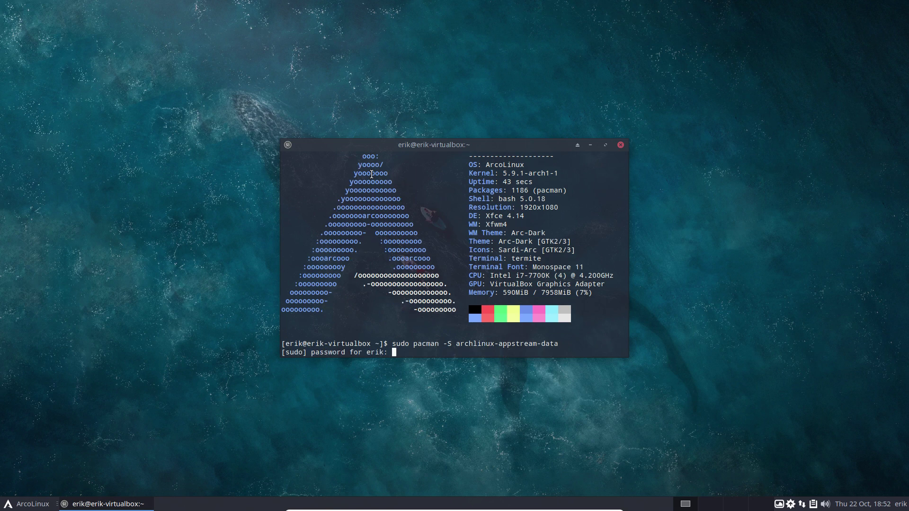
key("Return")
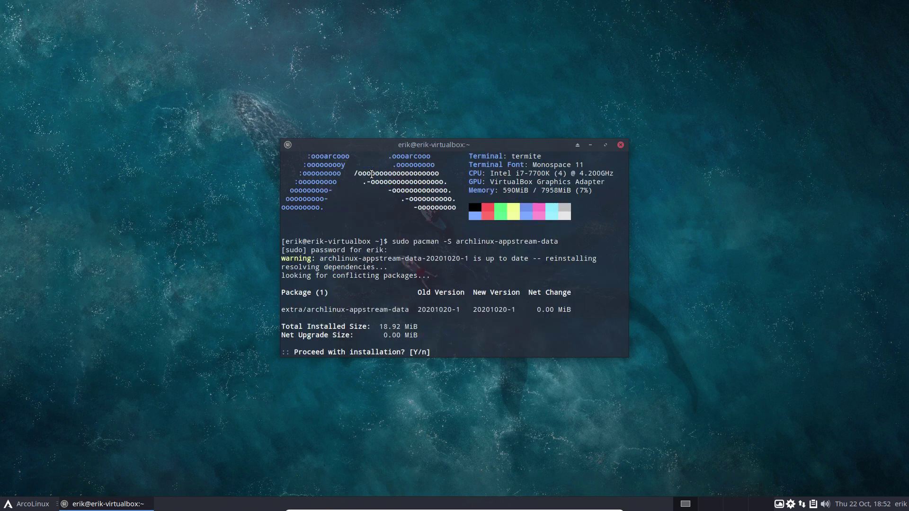
key("Return")
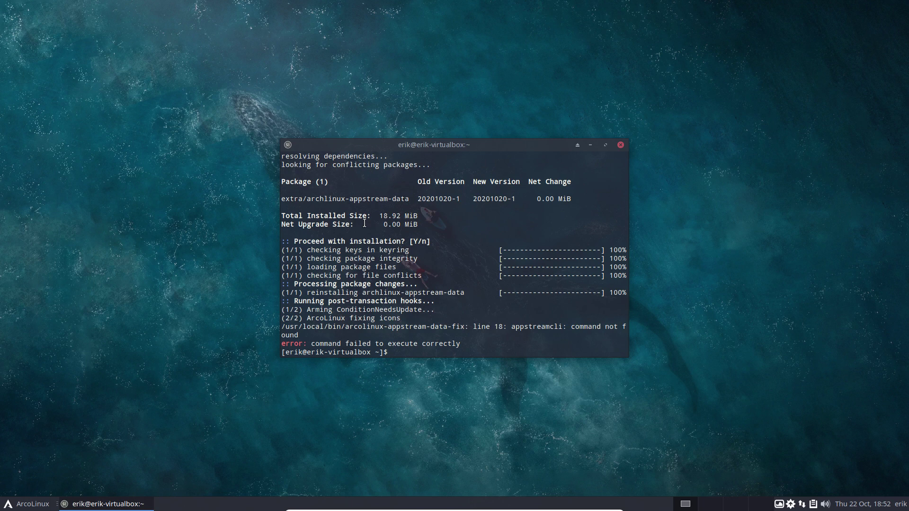
left_click_drag(308, 318, 405, 318)
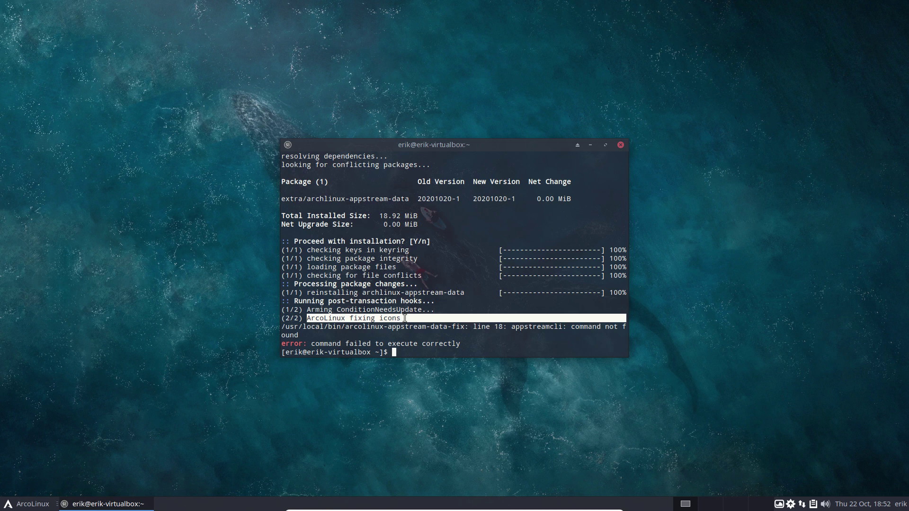
double_click(514, 327)
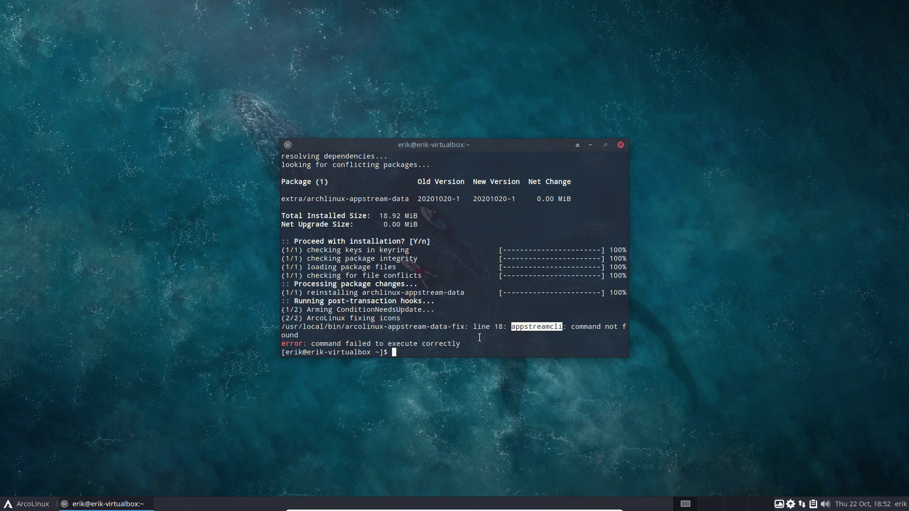
Show hidden files and browse the file manager to .bin/stay-rolling/2020/20.09-to-20.11
left_click(621, 145)
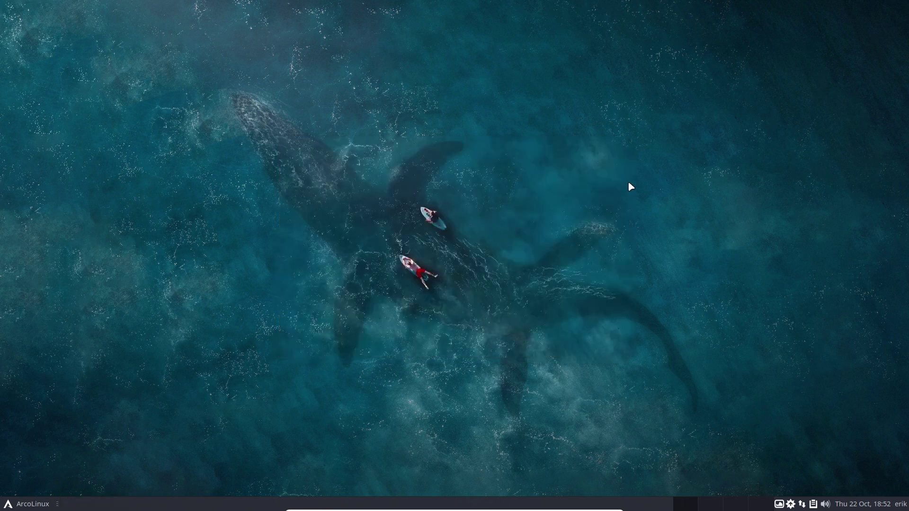
left_click(29, 507)
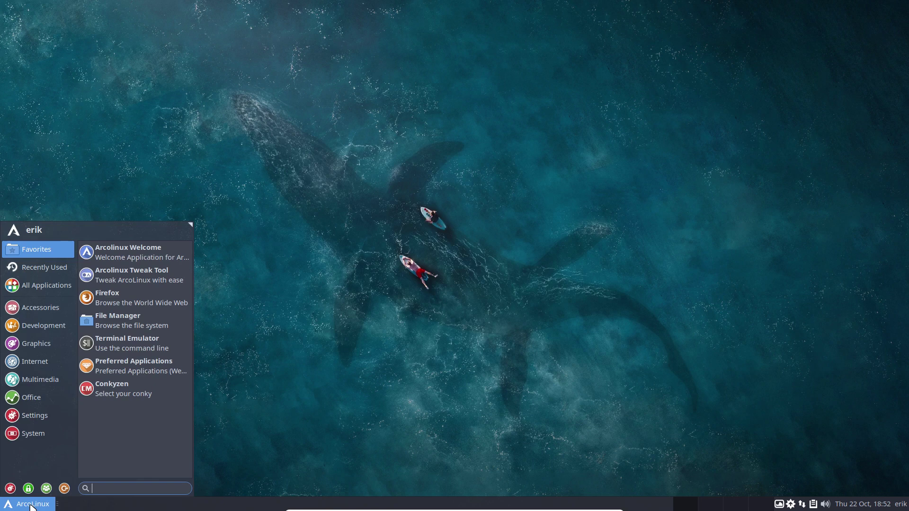
left_click(146, 325)
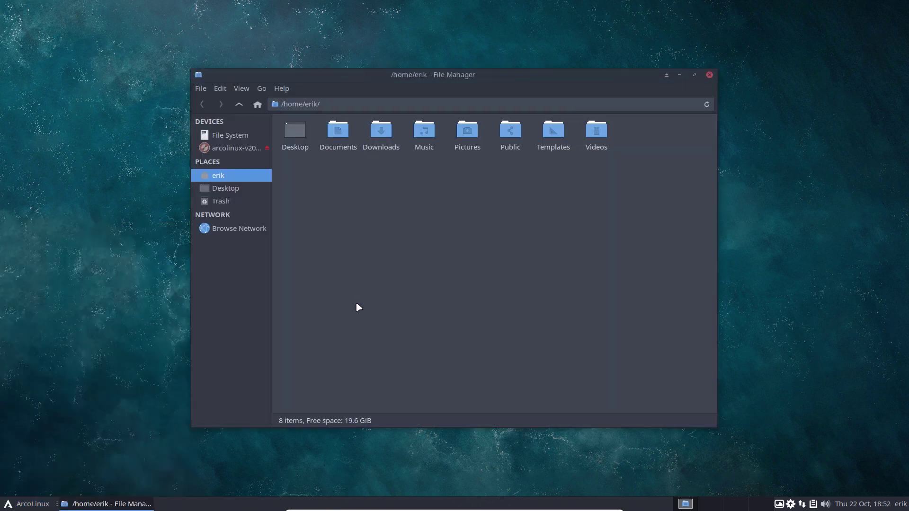
key("ctrl+h")
double_click(305, 135)
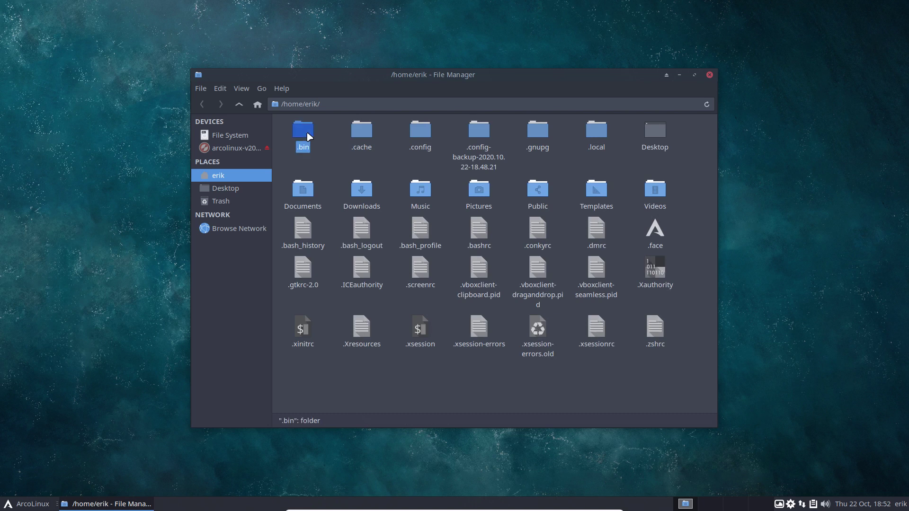
double_click(407, 135)
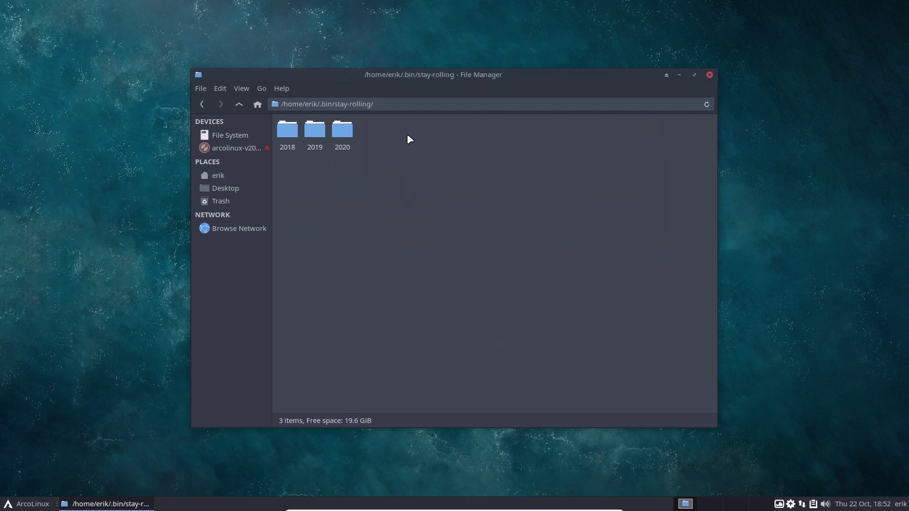
double_click(344, 133)
double_click(654, 135)
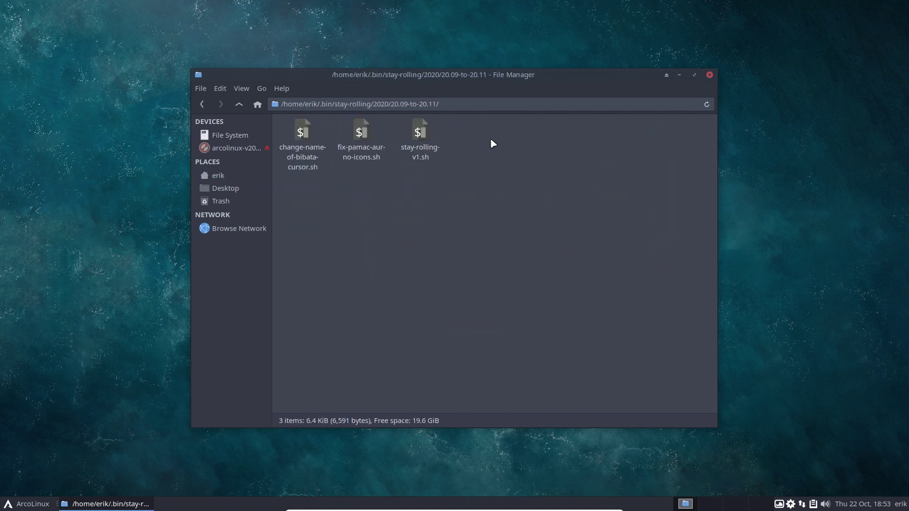
Open a terminal in that folder and run ./stay-rolling-v1.sh
left_click(420, 133)
right_click(474, 157)
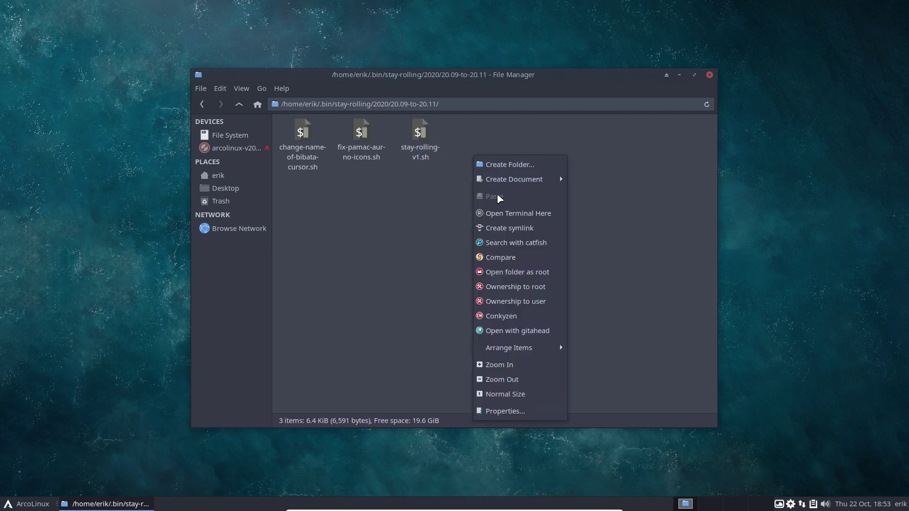
left_click(499, 213)
type("./stay-rolling-v1.sh")
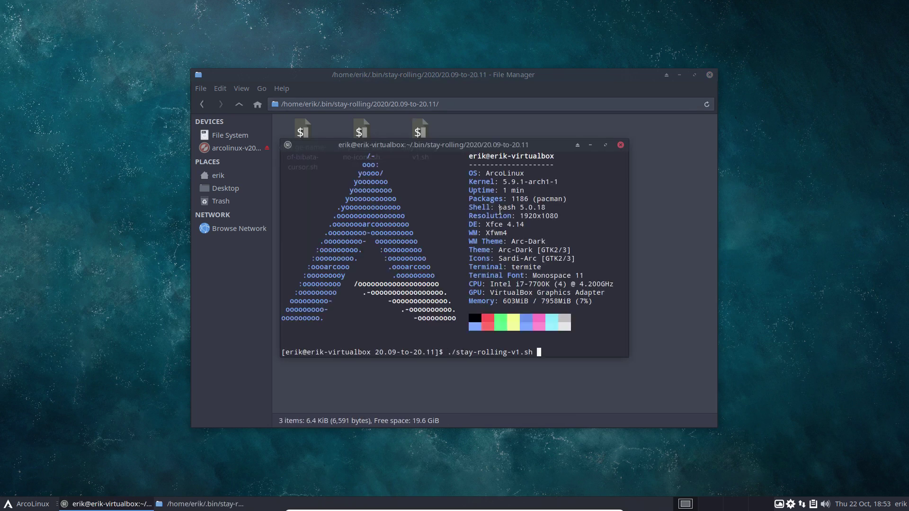
key("Return")
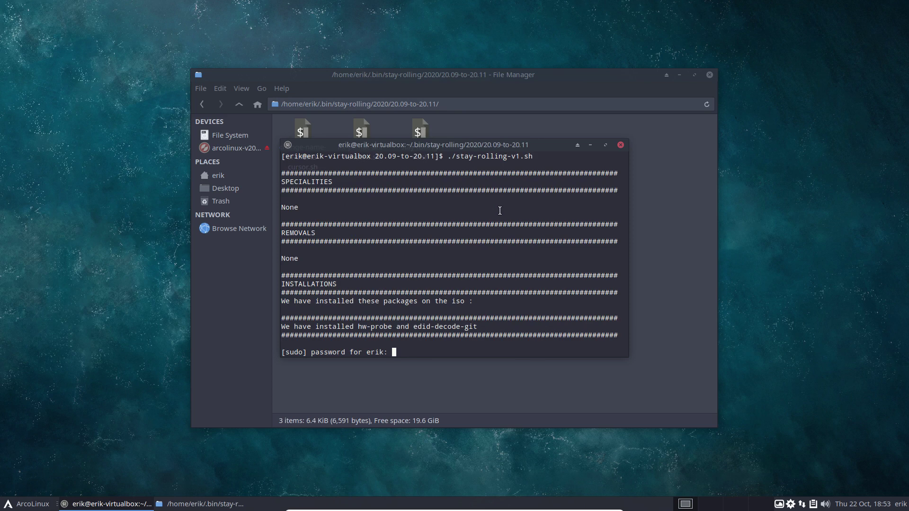
Try probe in a second terminal, then enter the sudo password in the script's terminal
key("super+Return")
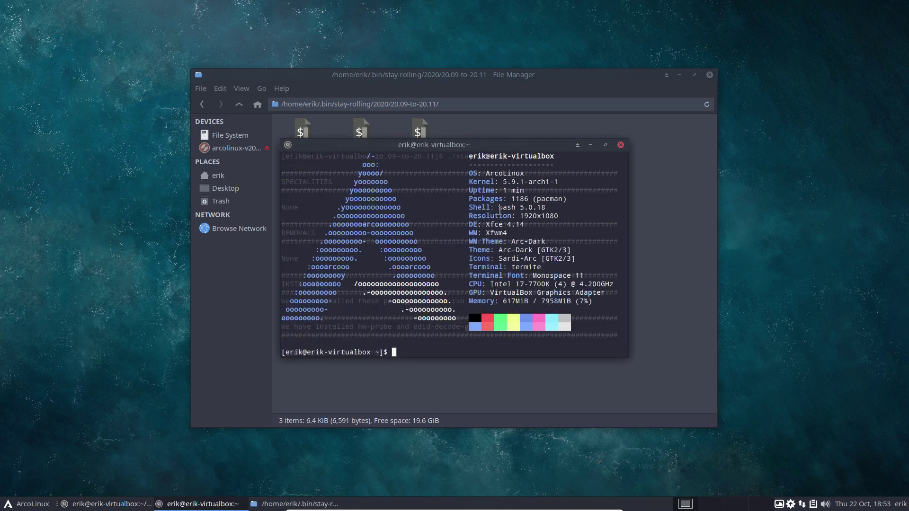
type("probe")
key("Return")
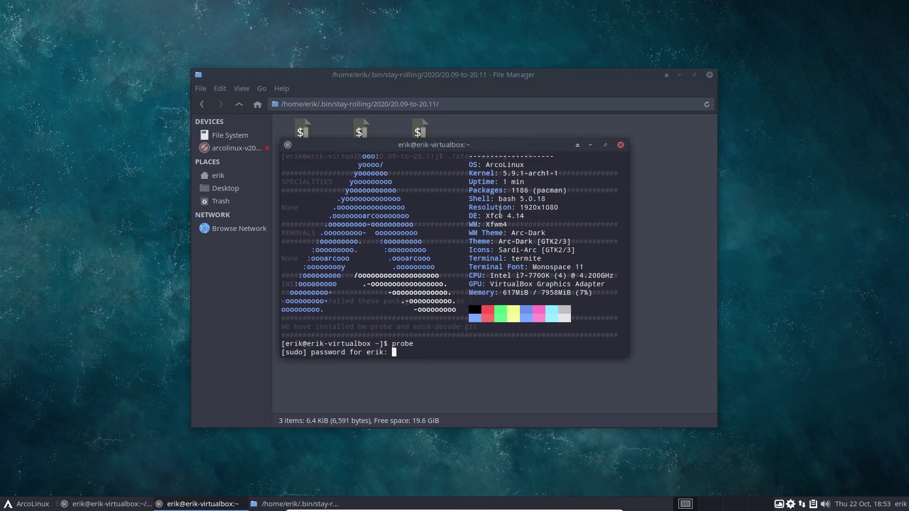
key("Return")
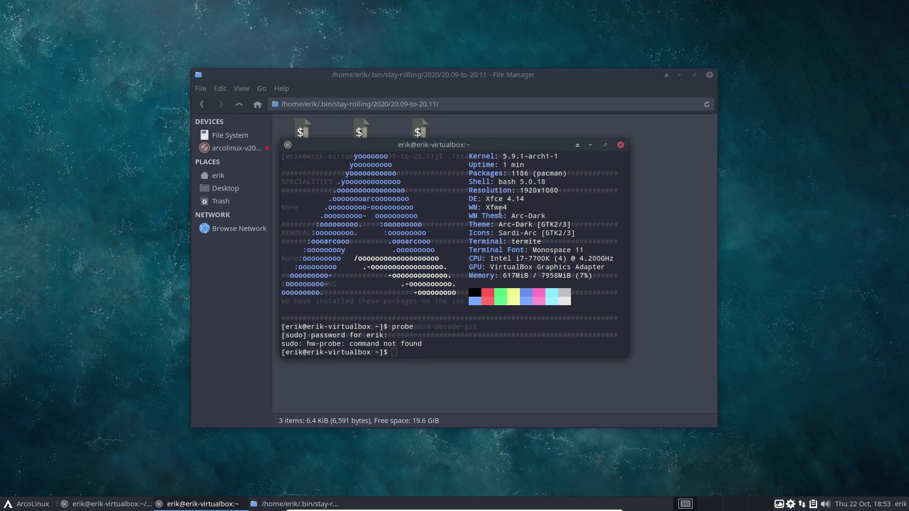
left_click_drag(516, 146, 254, 56)
left_click(393, 310)
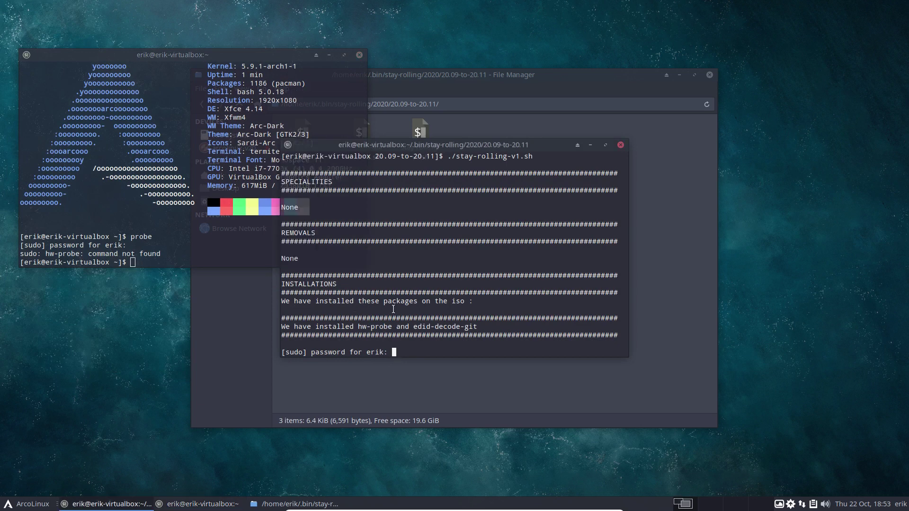
key("Return")
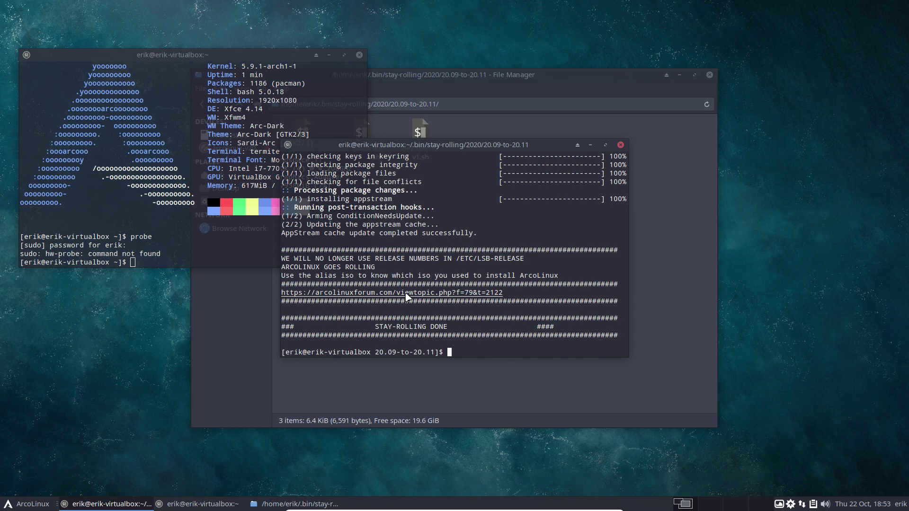
Check the extra/appstream install in the script output, then rerun probe in the home terminal
scroll(394, 289, "up", 5)
double_click(335, 217)
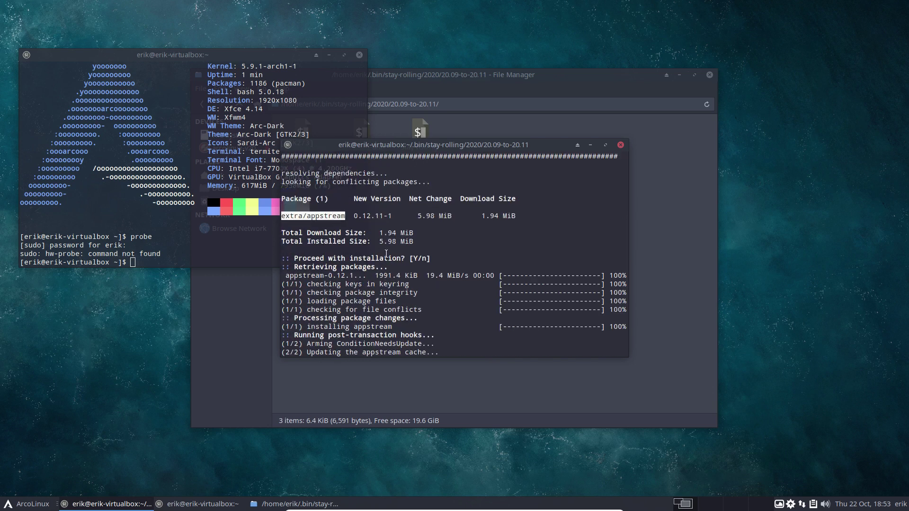
scroll(334, 217, "up", 5)
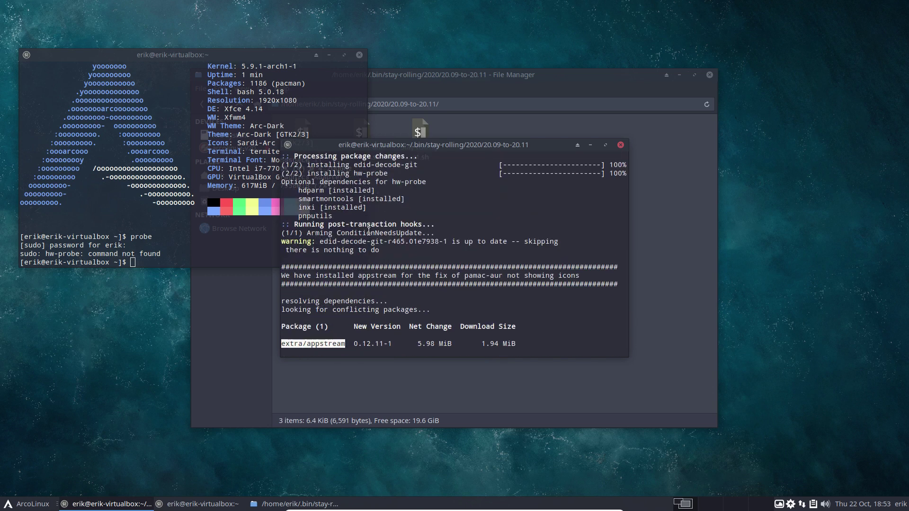
left_click(170, 250)
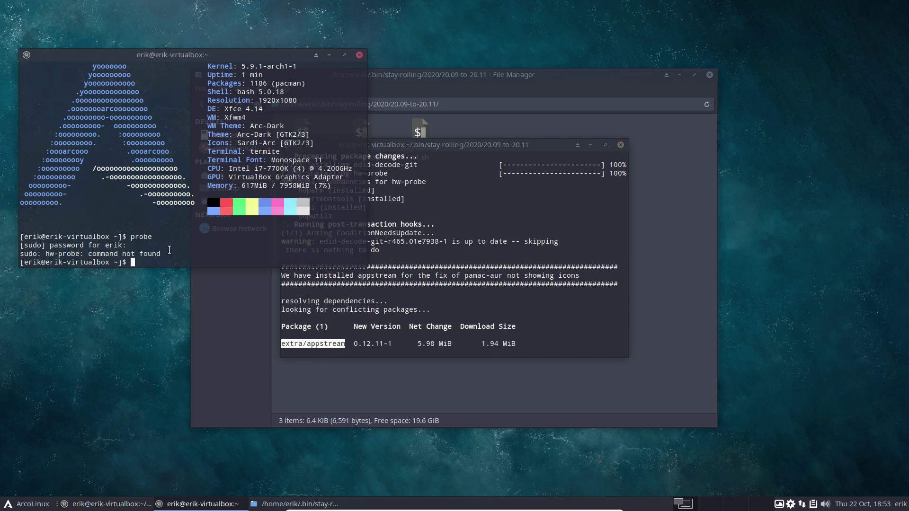
type("probe")
key("Return")
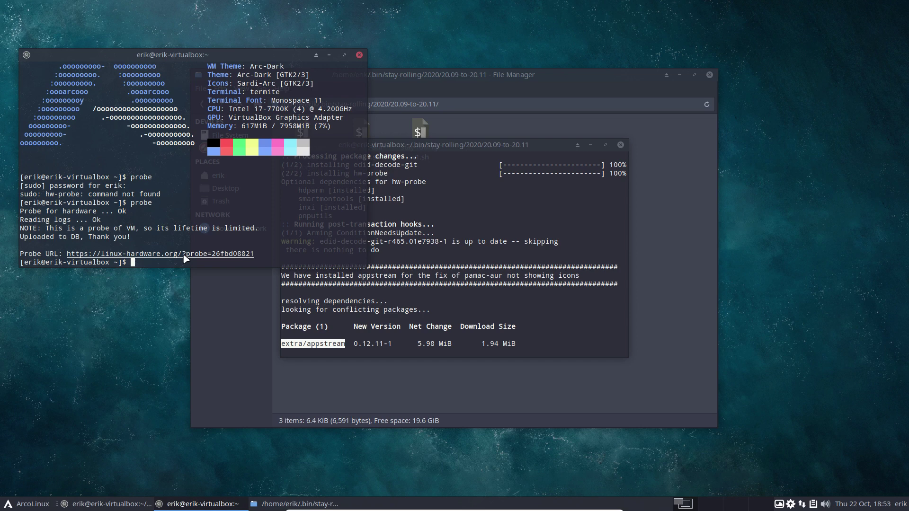
Open the probe URL in Firefox and scroll through the Host, Devices and Logs sections
left_click(148, 257)
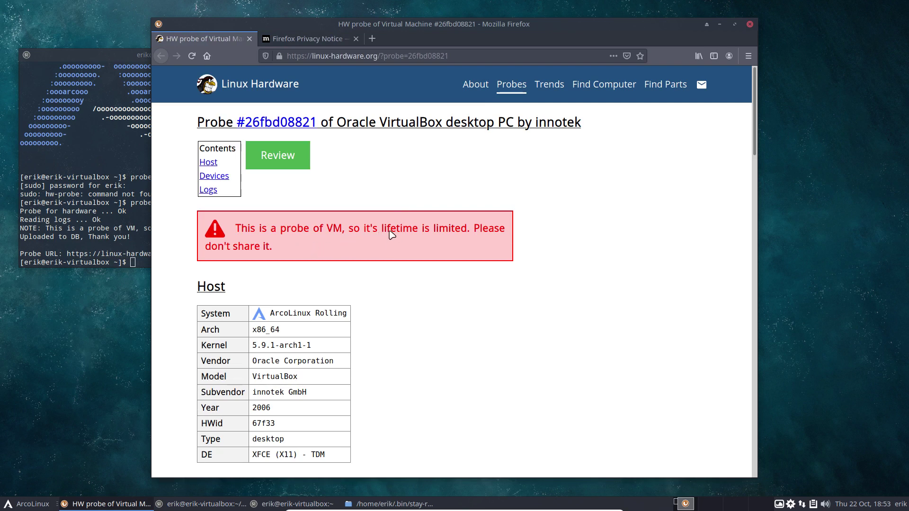
scroll(402, 303, "down", 2)
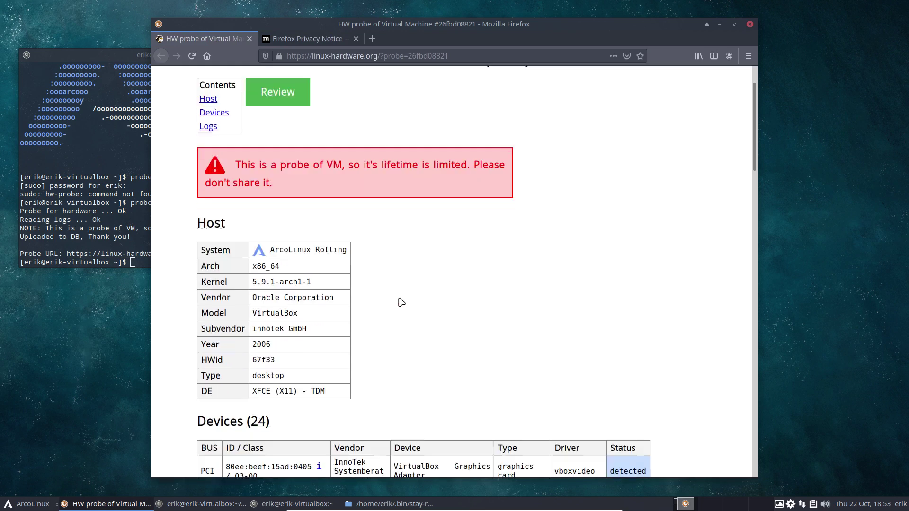
scroll(401, 302, "down", 10)
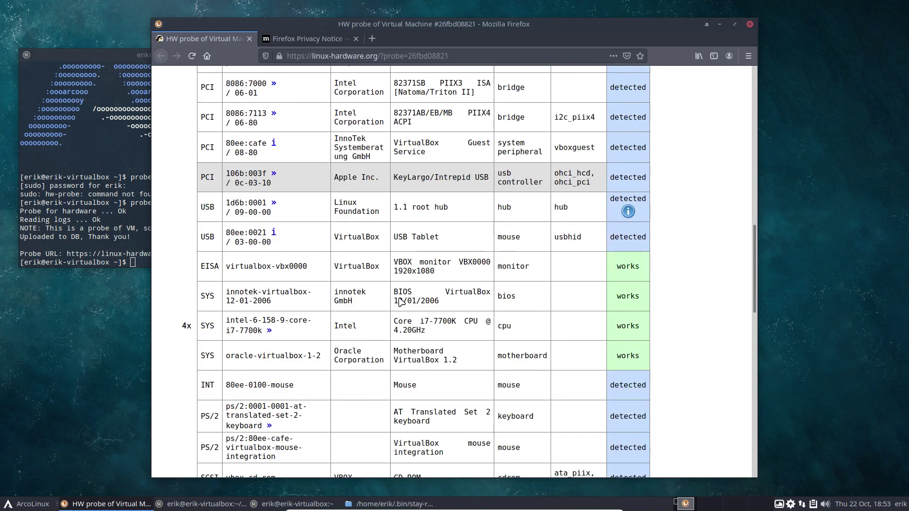
scroll(402, 302, "down", 1)
scroll(401, 302, "down", 5)
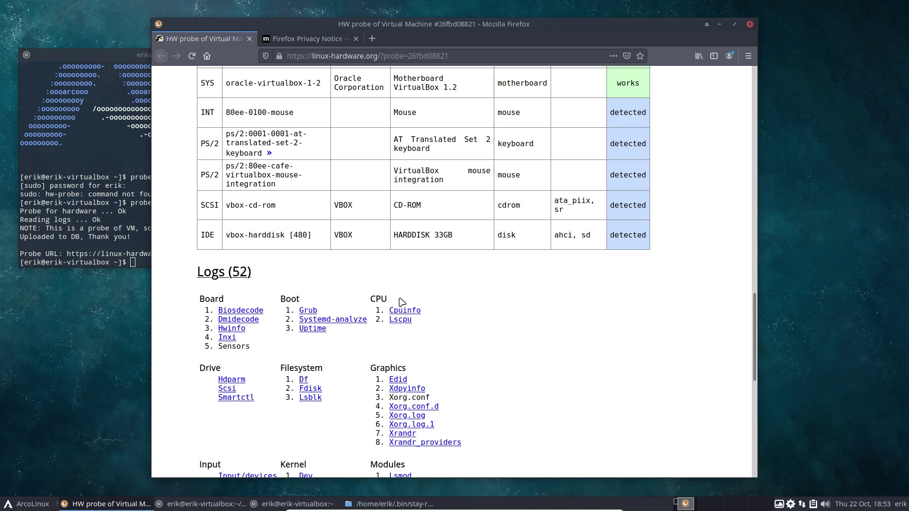
scroll(476, 301, "down", 8)
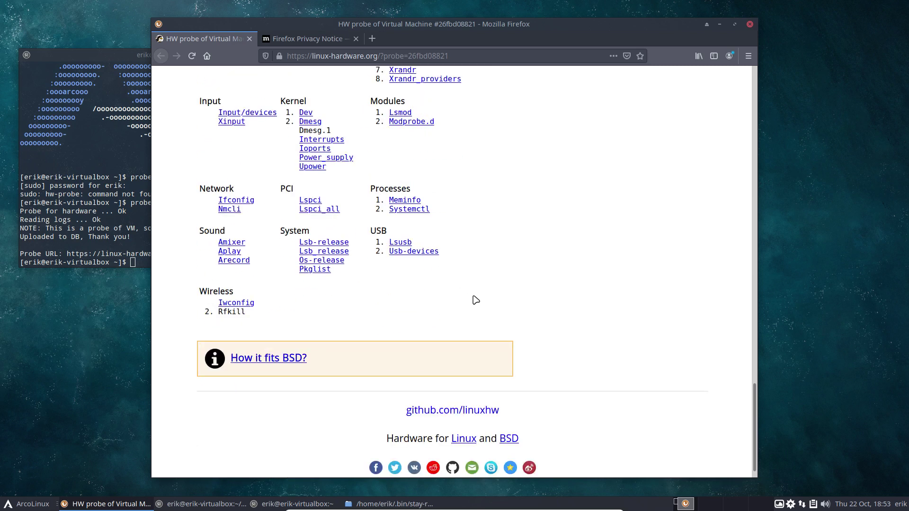
Quit Firefox, turning off the multiple-tab close warning and closing both tabs
left_click(750, 25)
left_click(472, 266)
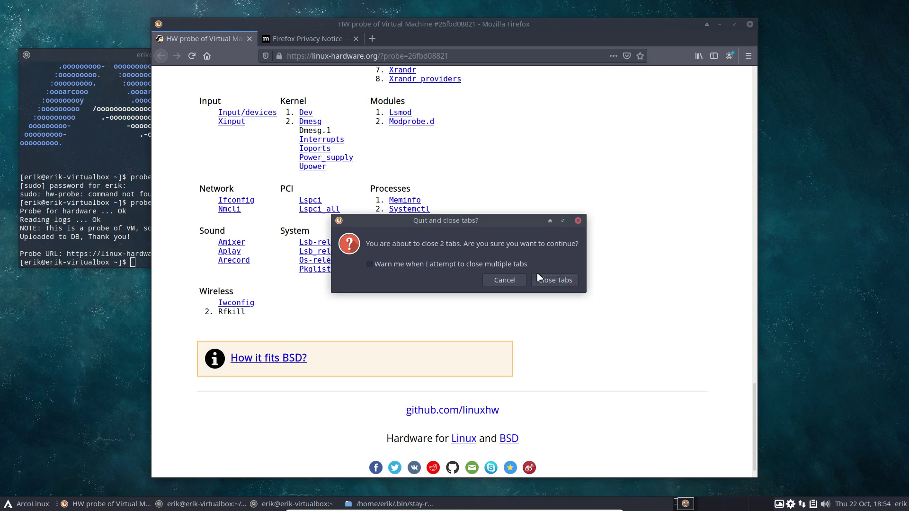
left_click(549, 282)
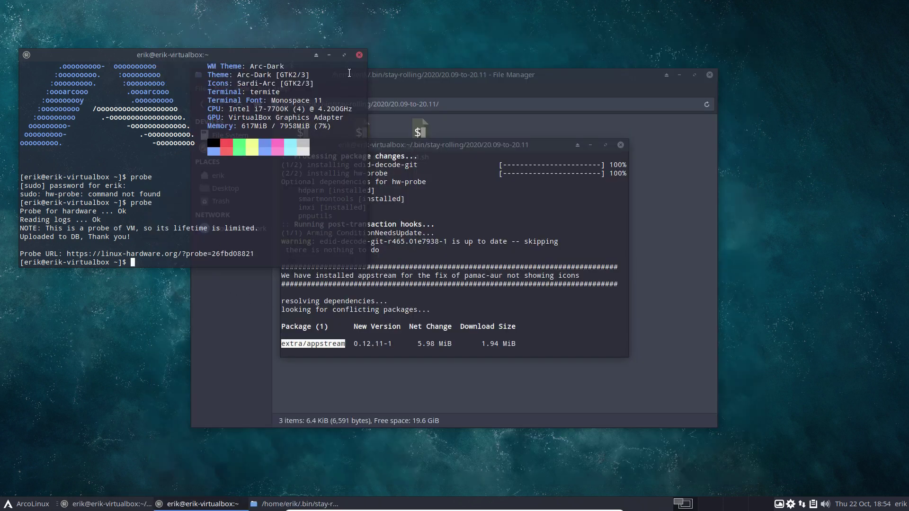
Close the home terminal, the update script's terminal and the File Manager window
left_click(360, 55)
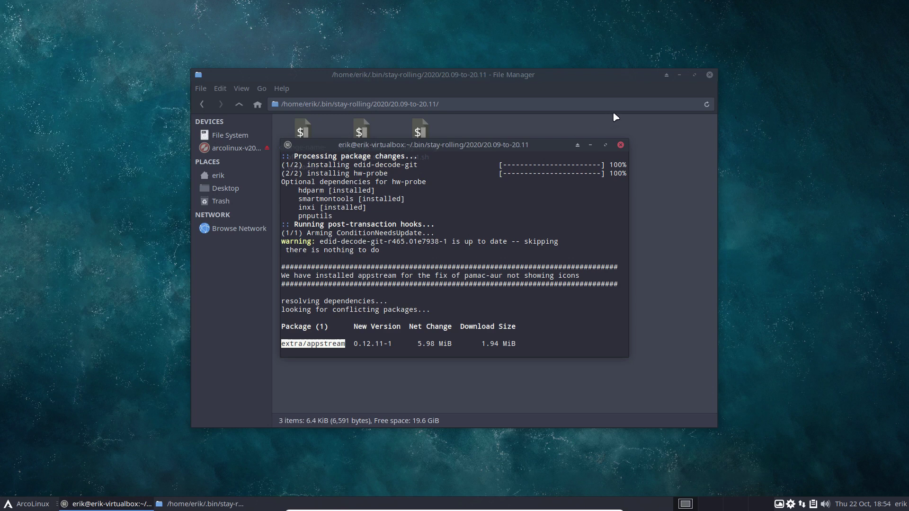
scroll(512, 239, "up", 20)
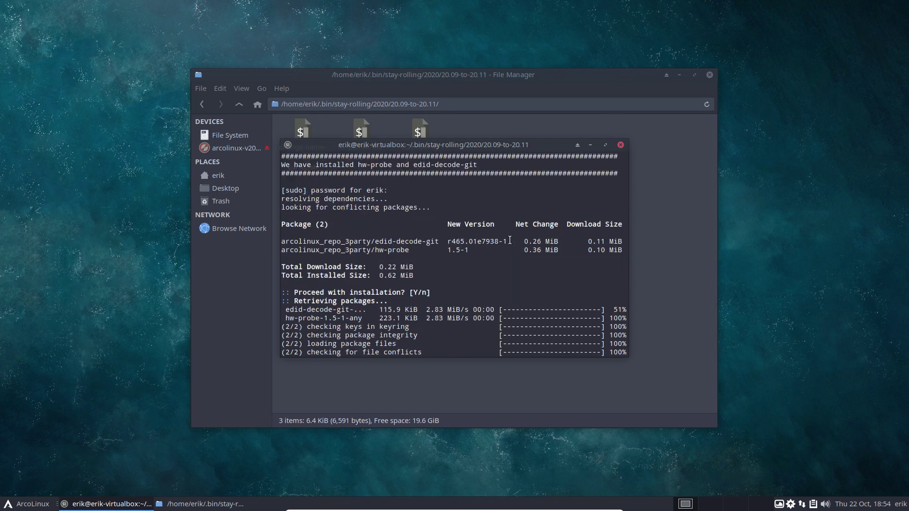
scroll(510, 235, "down", 1)
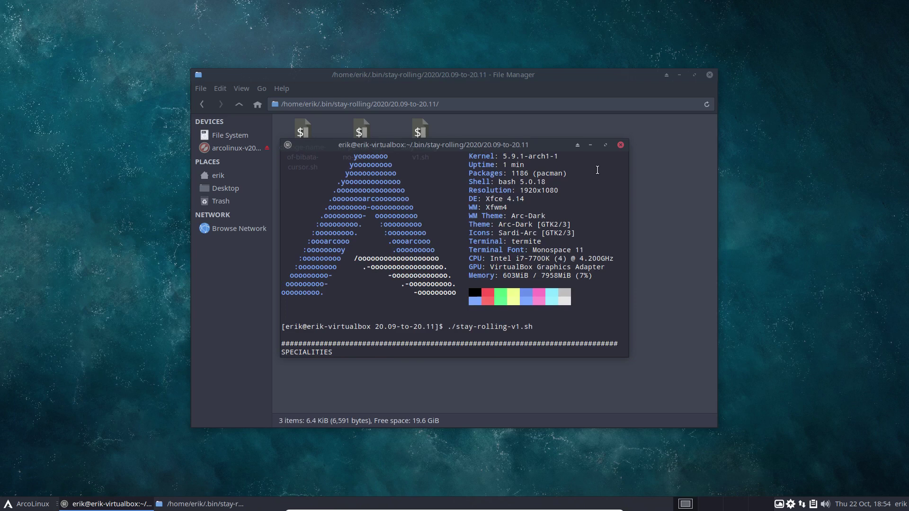
left_click(620, 144)
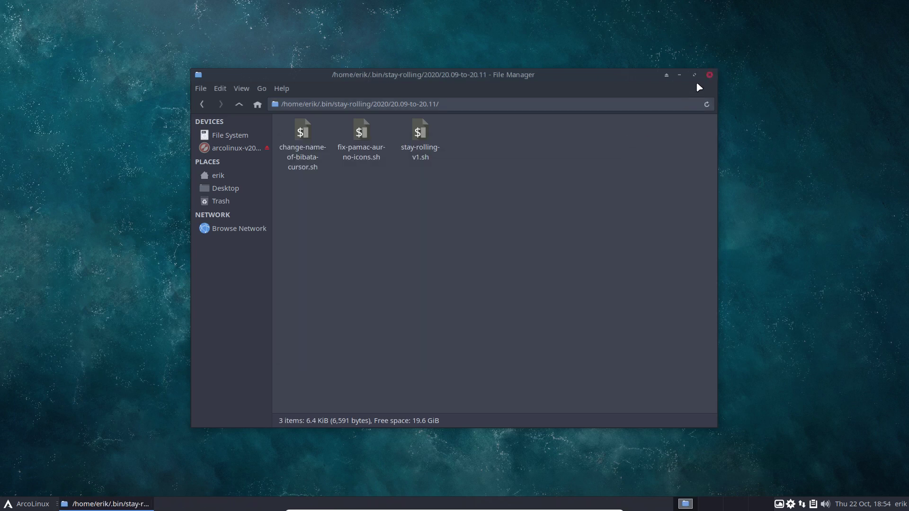
left_click(709, 74)
In a fresh terminal, reinstall archlinux-appstream-data with sudo pacman -S, confirming with the password and Y
key("ctrl+alt+Return")
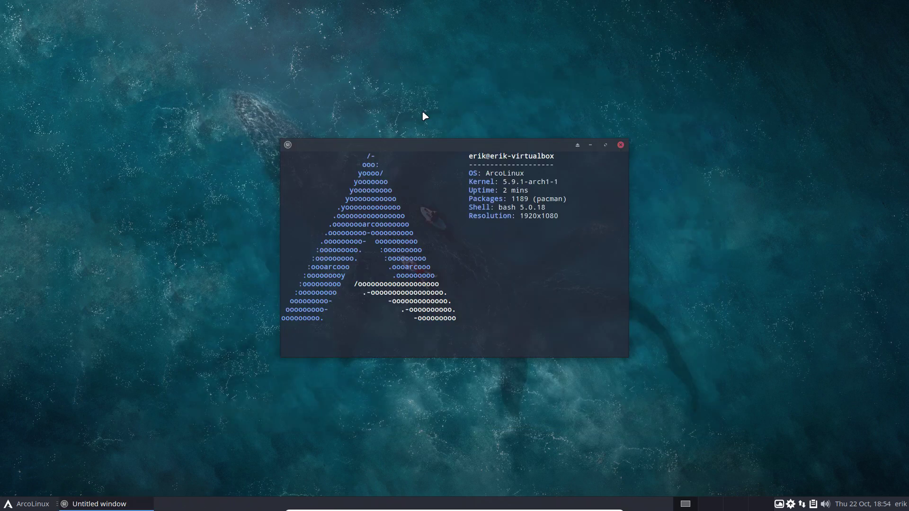
key("Up")
key("Up")
key("Up")
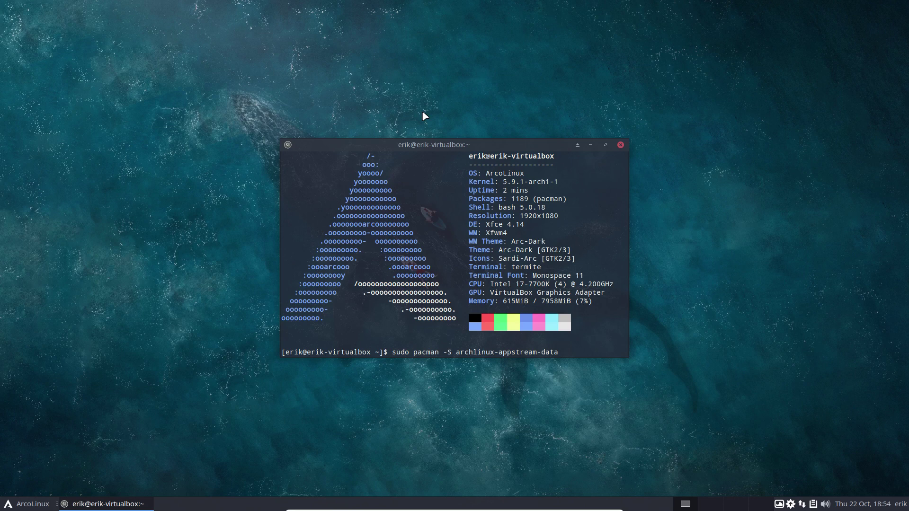
key("Return")
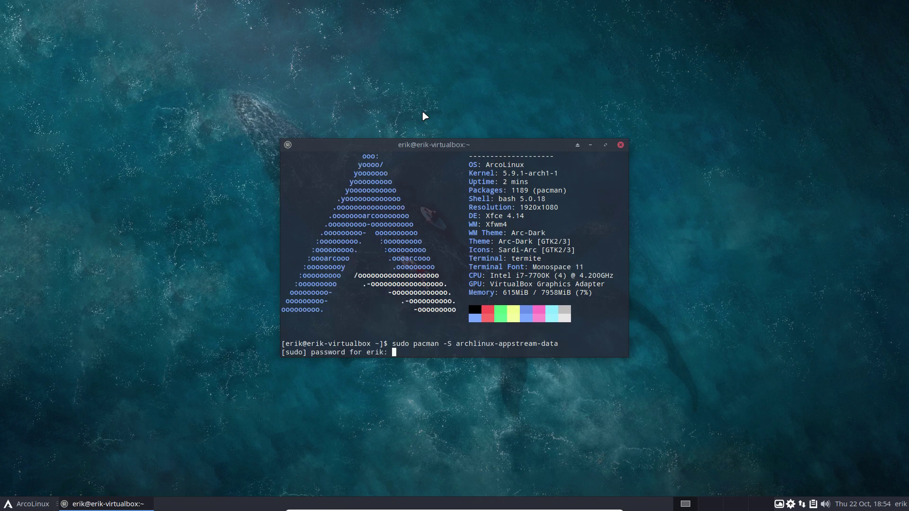
key("Return")
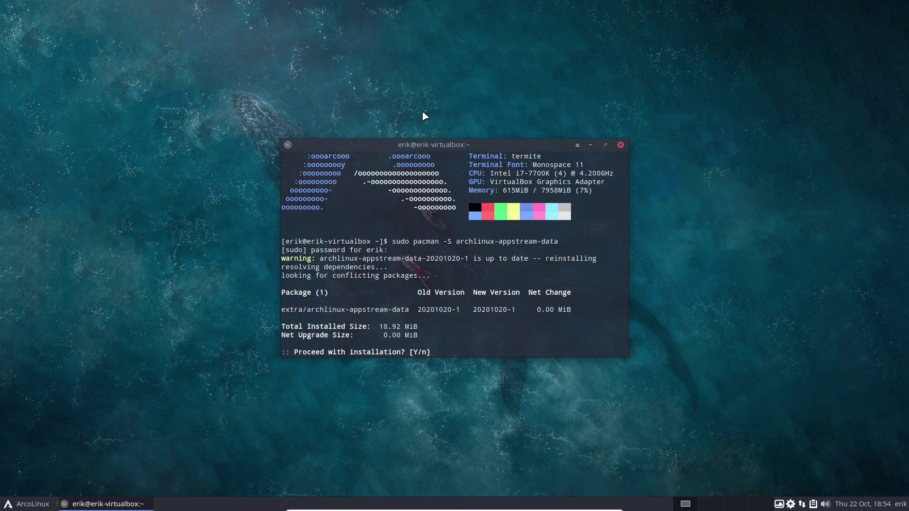
key("Return")
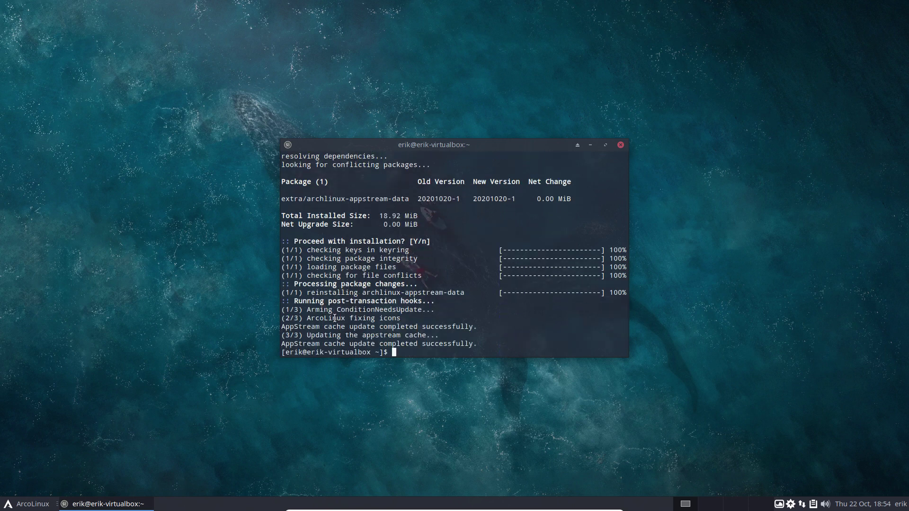
Highlight the fixing-icons and AppStream cache success lines in the output, then clear the selection
left_click_drag(308, 317, 403, 317)
left_click_drag(482, 327, 270, 327)
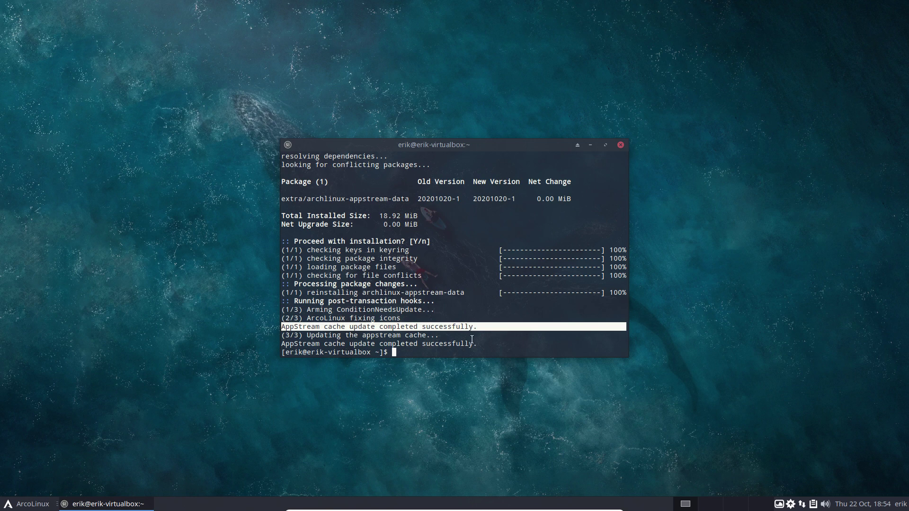
left_click_drag(478, 343, 303, 331)
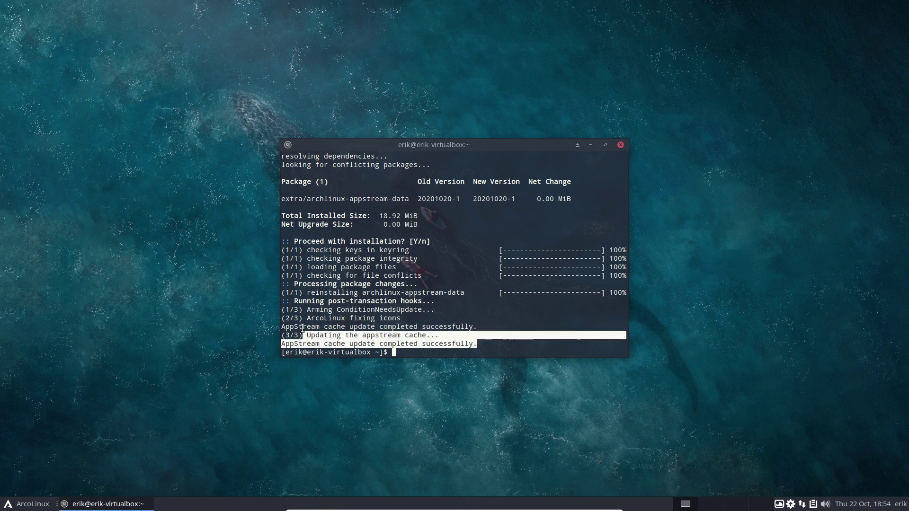
left_click(307, 318)
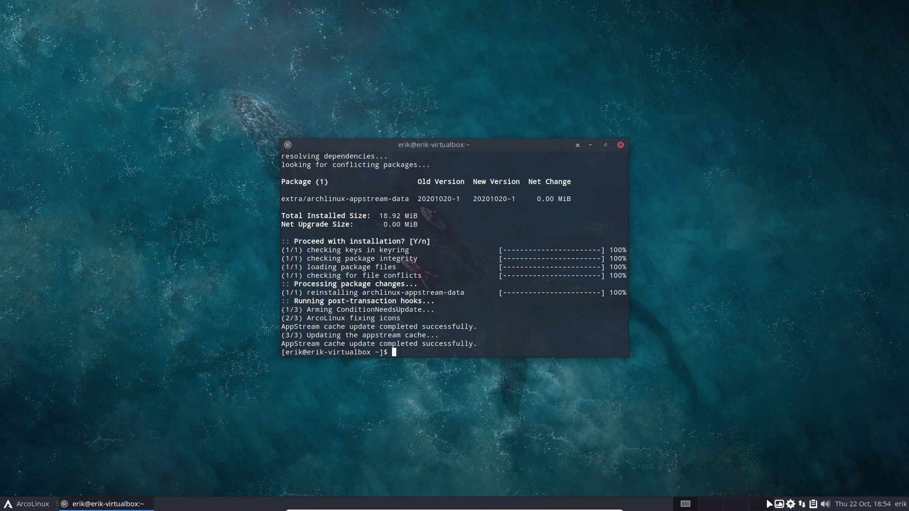
Open Add/Remove Software, then launch the Software store from the menu and dismiss its welcome
left_click(790, 505)
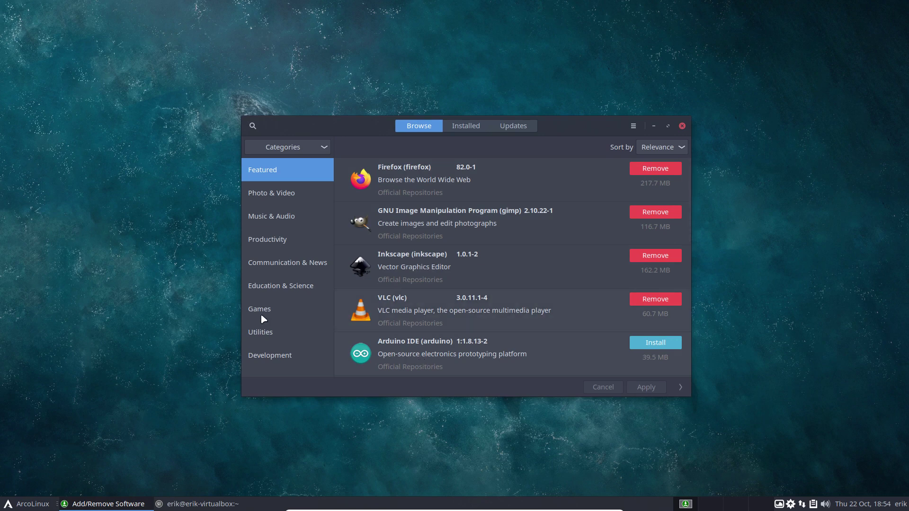
left_click(19, 505)
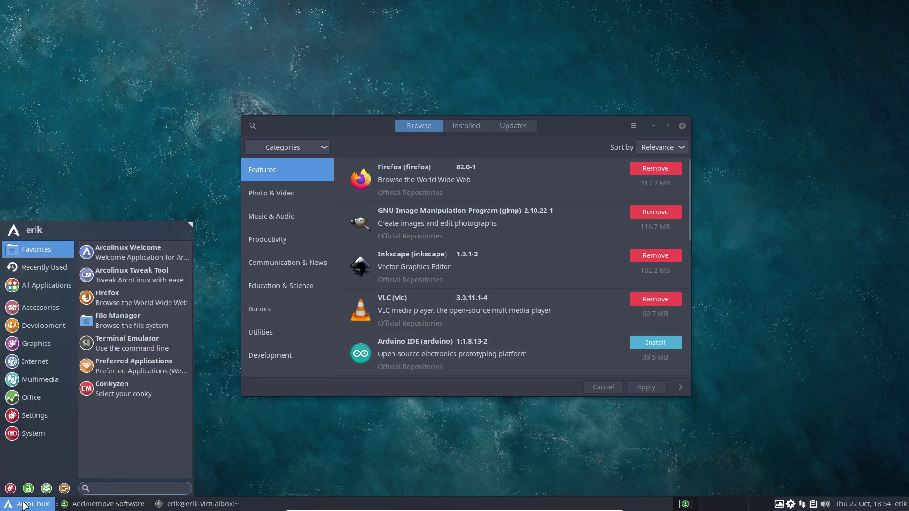
type("upd")
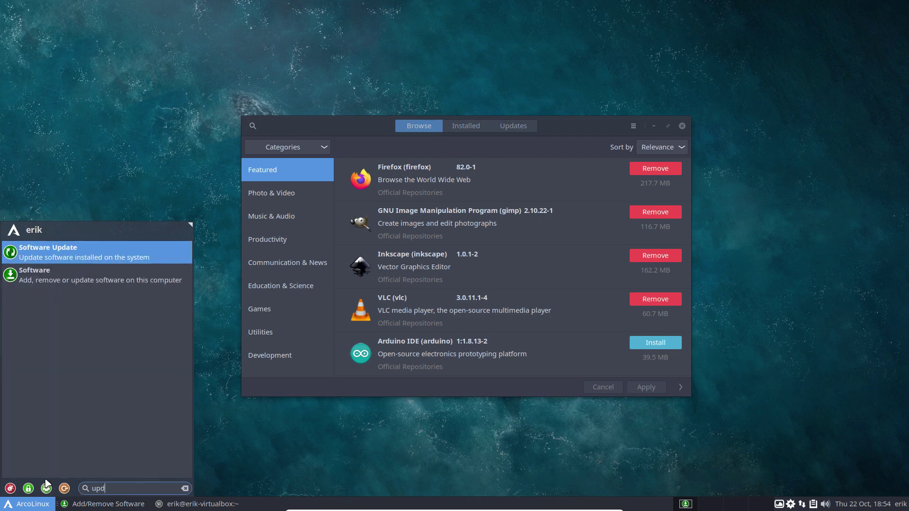
left_click(137, 275)
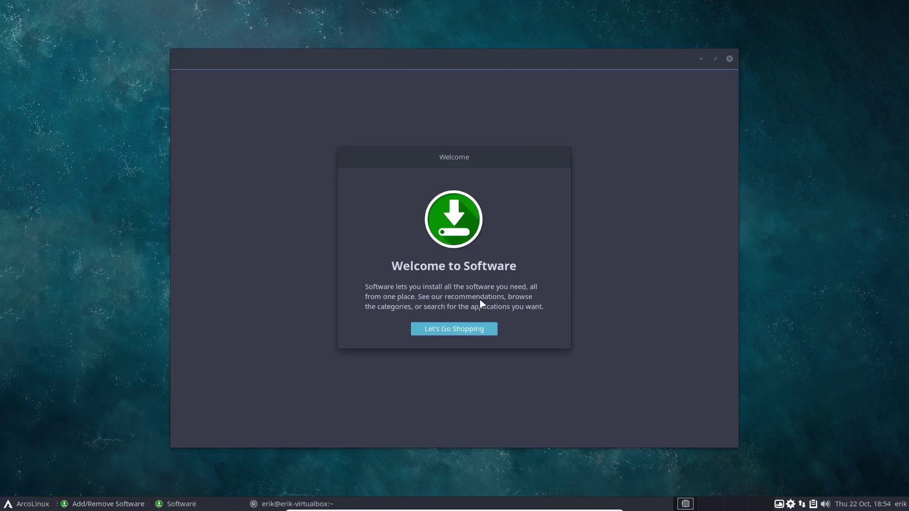
left_click(471, 333)
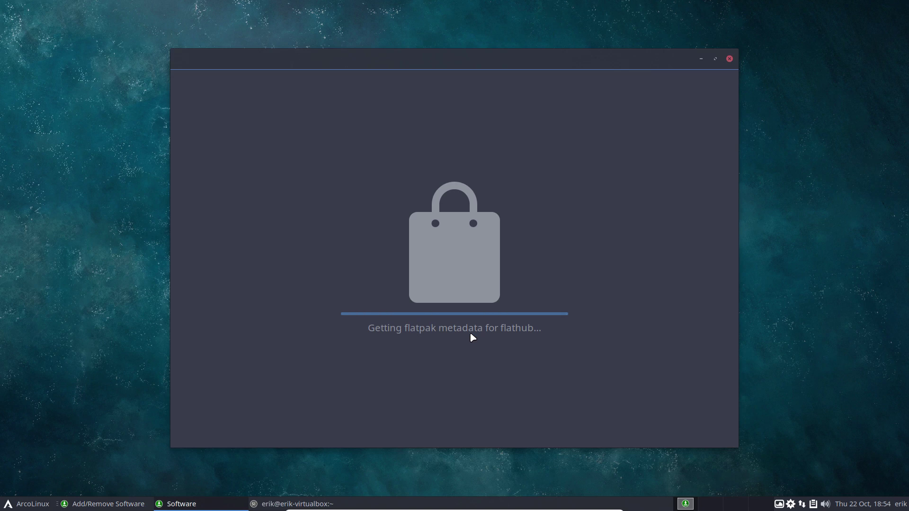
Close the Add/Remove Software window and then the Software store
left_click_drag(462, 61, 347, 45)
left_click(682, 126)
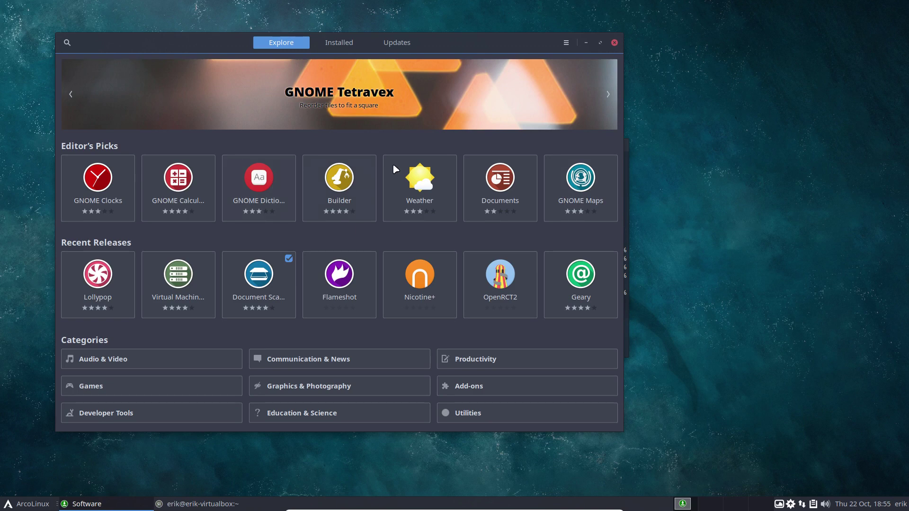
left_click(615, 43)
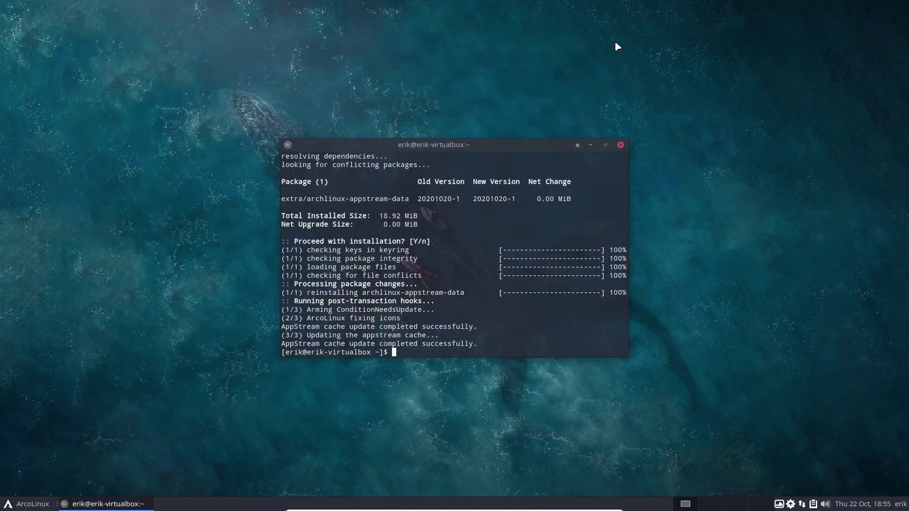
Close the terminal and browse Thunar to .bin/stay-rolling/2020/20.09-to-20.11, selecting change-name-of-bibata-cursor.sh
left_click(621, 146)
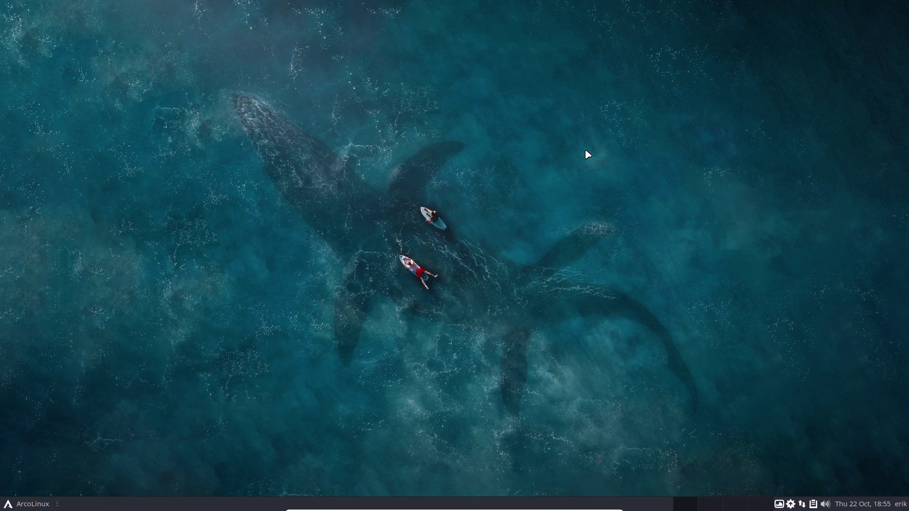
key("ctrl+alt+b")
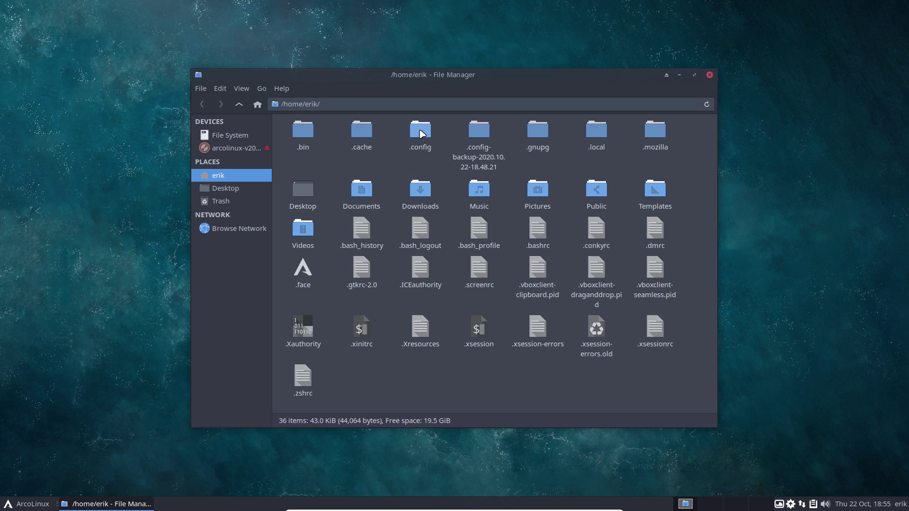
double_click(307, 134)
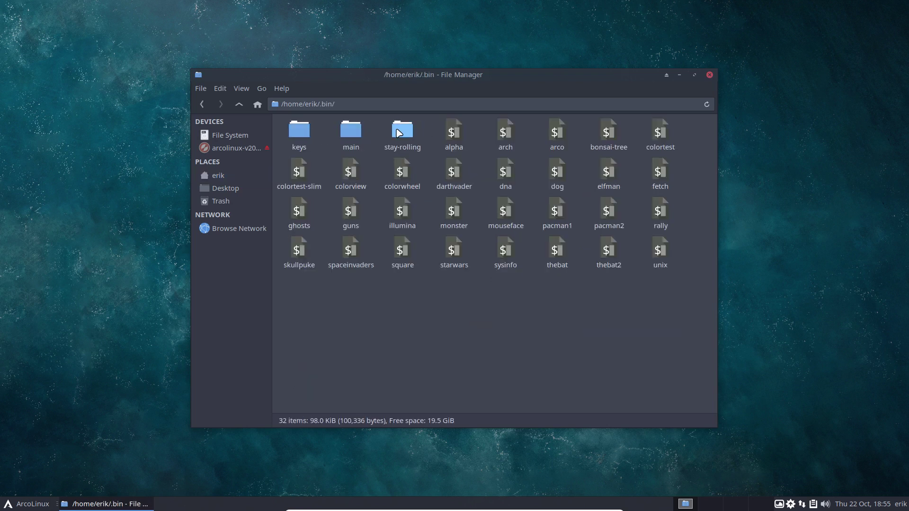
double_click(399, 133)
double_click(349, 138)
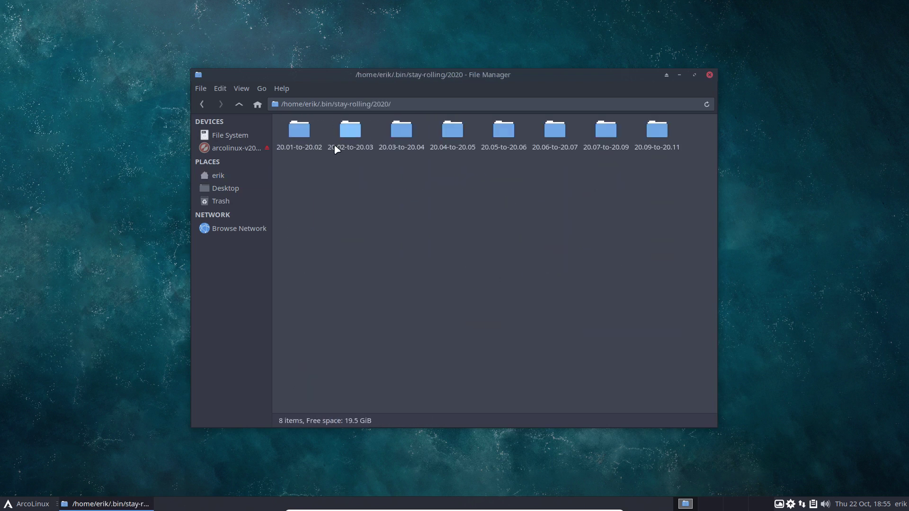
double_click(664, 136)
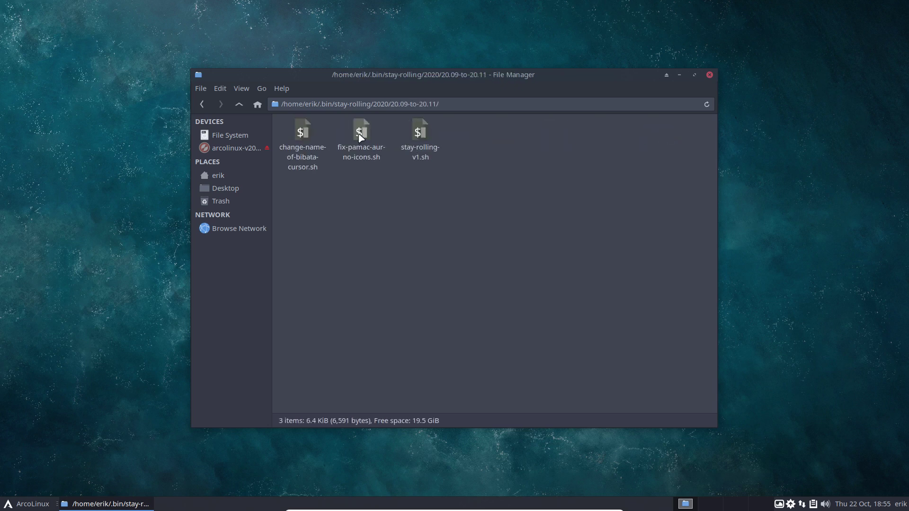
left_click(360, 137)
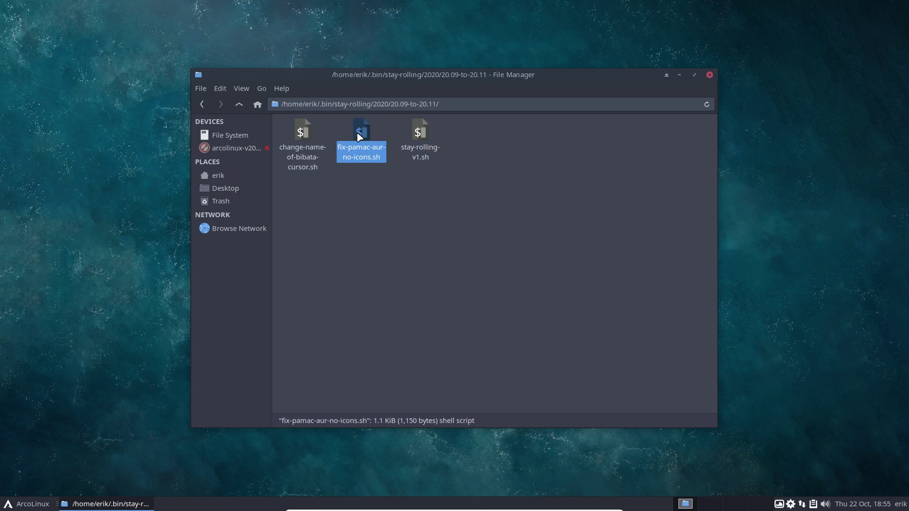
left_click(306, 131)
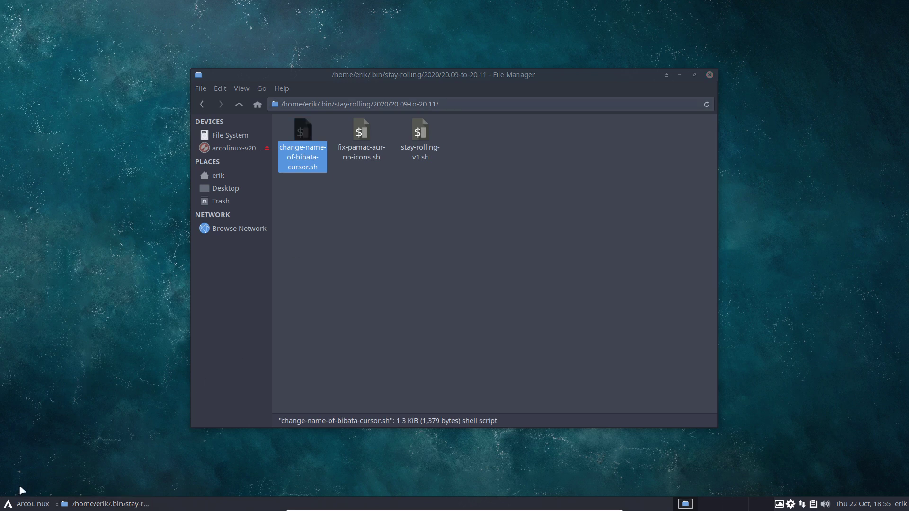
Launch a second File Manager from the menu and go to File System, then usr
left_click(31, 504)
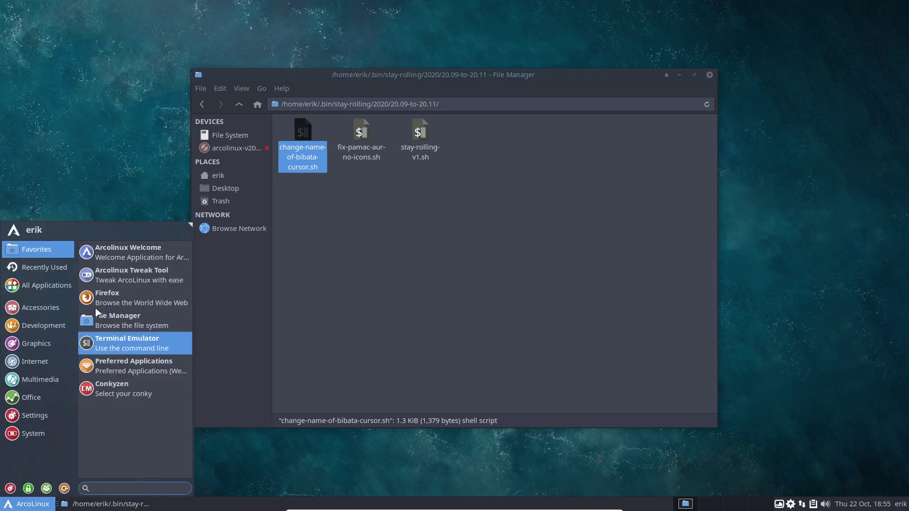
left_click(121, 315)
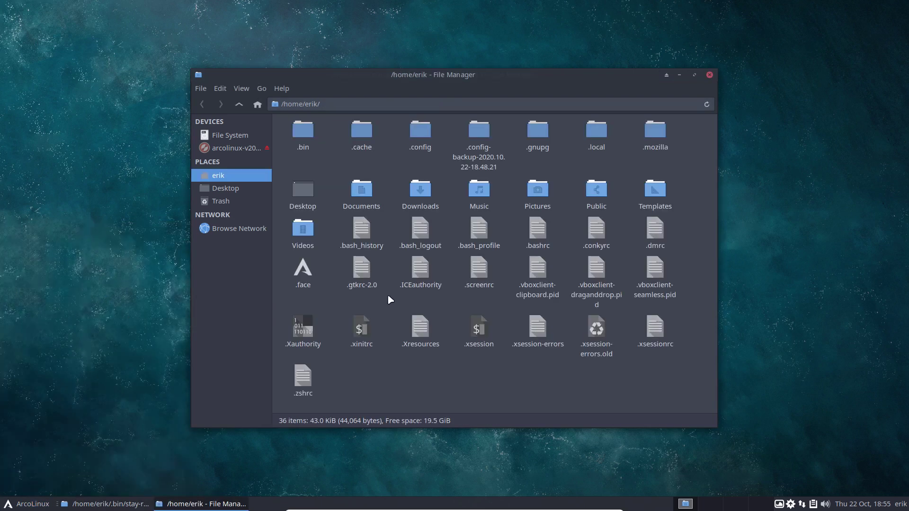
left_click(248, 138)
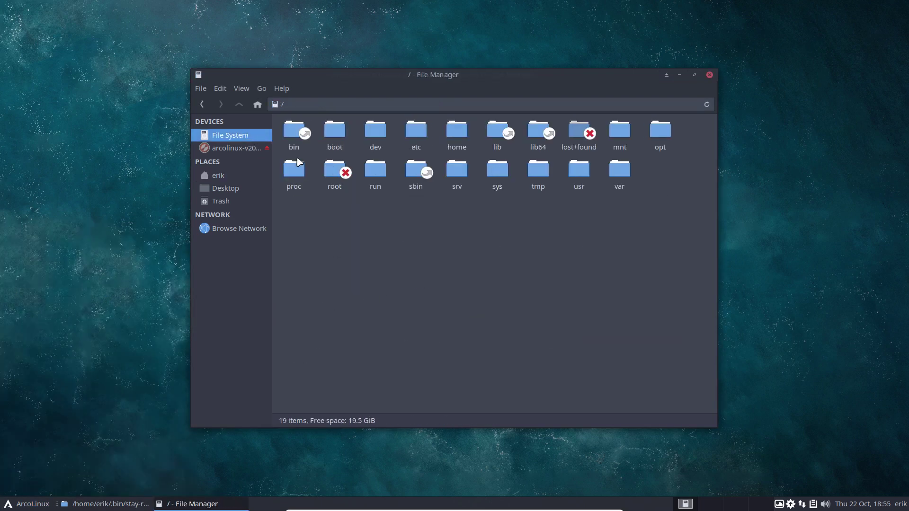
double_click(579, 171)
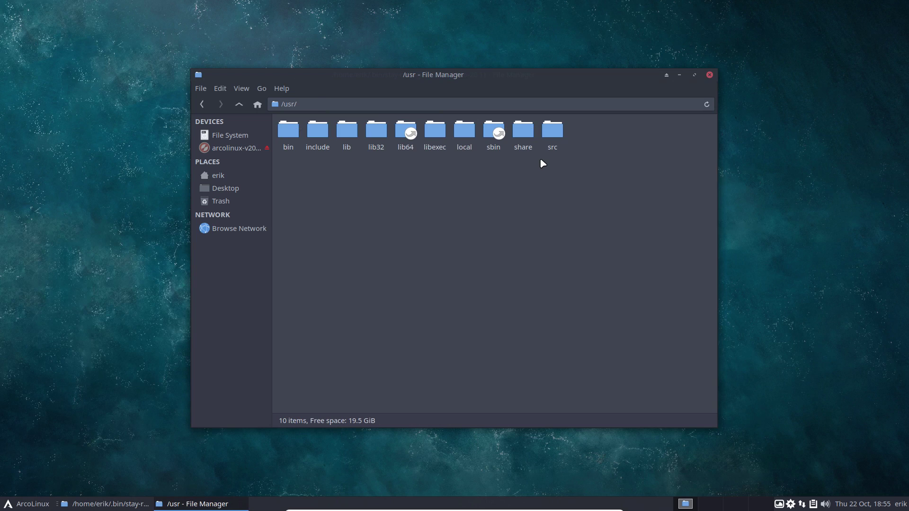
Open change-name-of-bibata-cursor.sh in Sublime Text 3 Dev, place it left and enlarge its text
left_click_drag(464, 81, 739, 83)
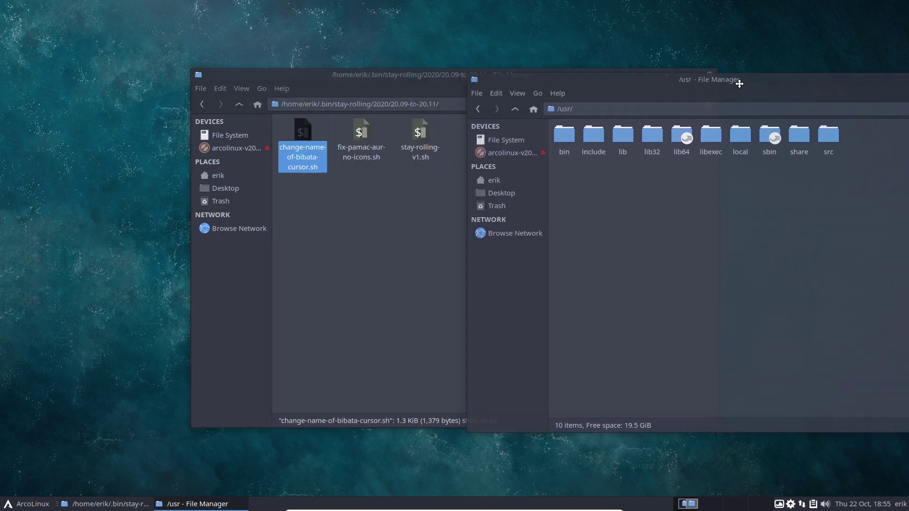
right_click(303, 133)
mouse_move(346, 163)
left_click(417, 157)
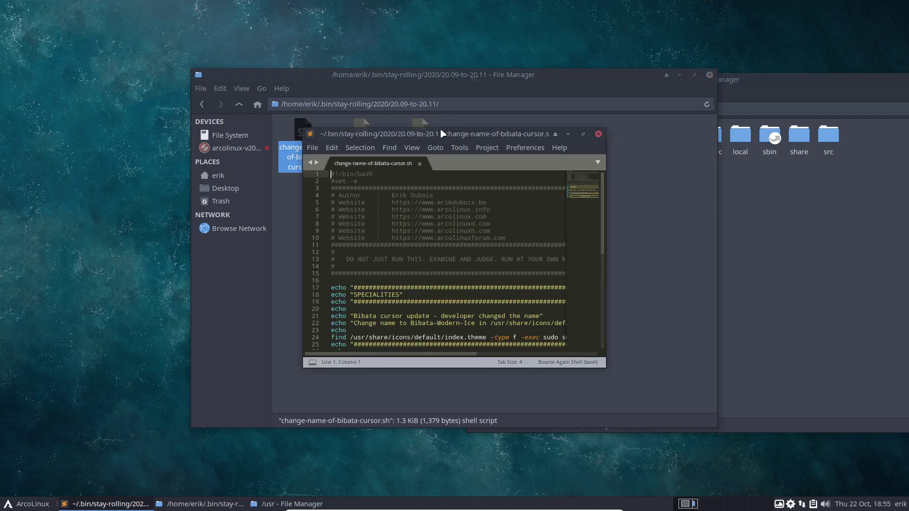
left_click_drag(430, 135, 1, 208)
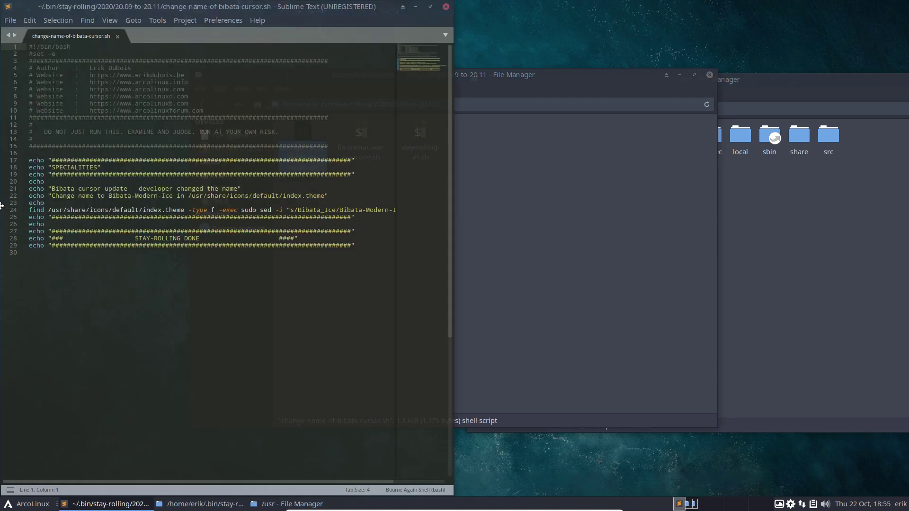
key("ctrl+plus")
key("ctrl+plus")
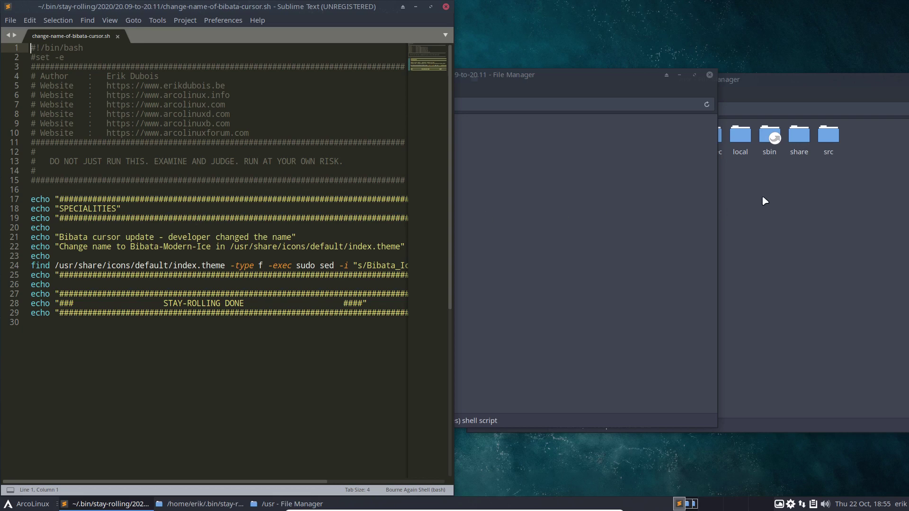
left_click(765, 201)
Browse to /usr/share/icons/default and open index.theme in Sublime Text
double_click(799, 137)
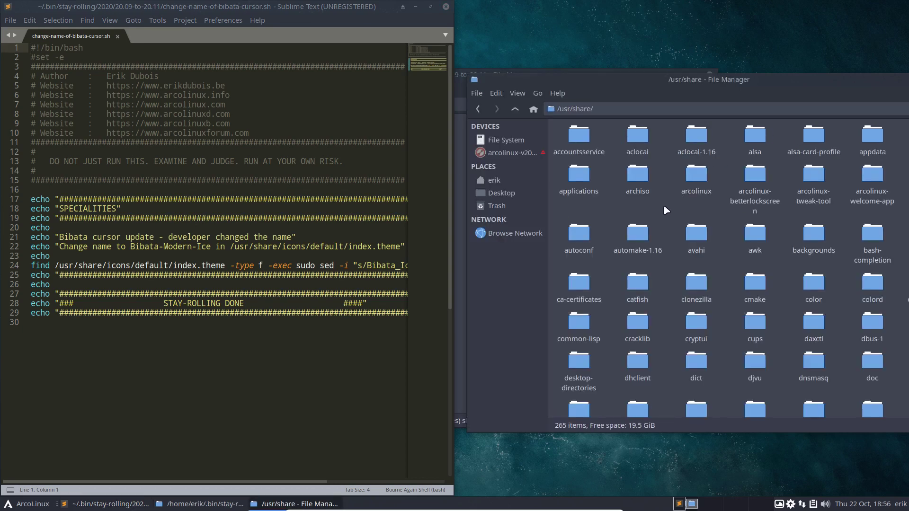
type("icon")
key("Return")
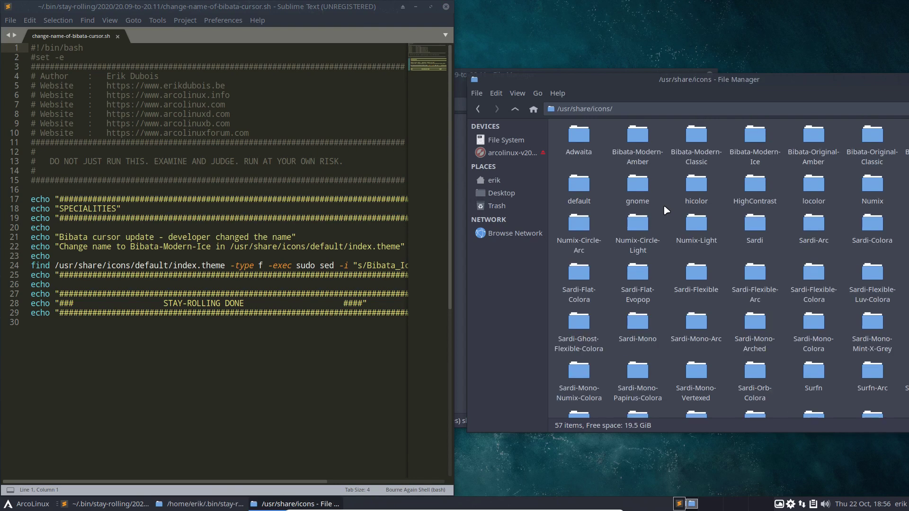
double_click(579, 186)
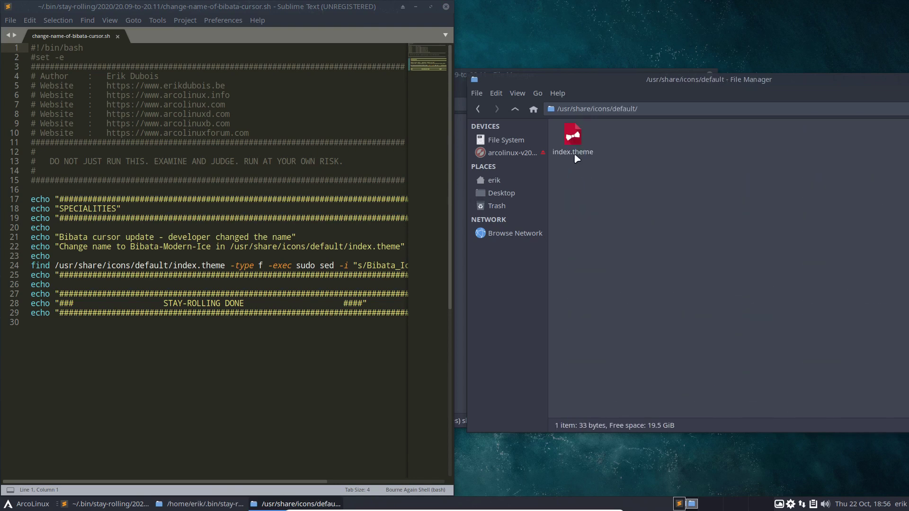
right_click(573, 141)
mouse_move(625, 163)
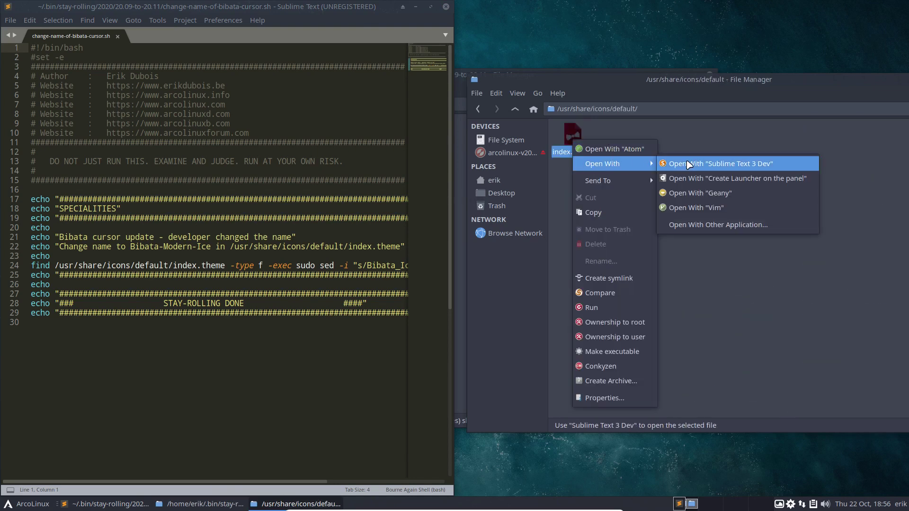
left_click(688, 164)
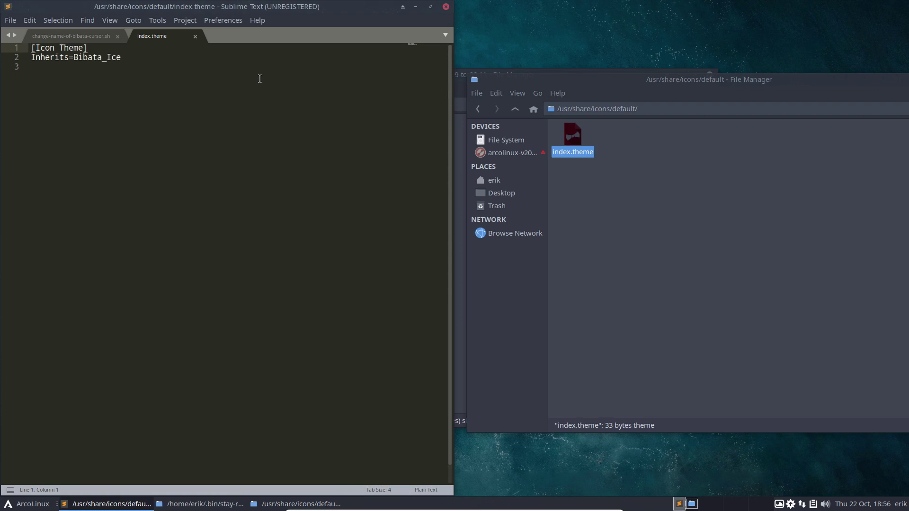
Compare the script with index.theme's Inherits=Bibata_Ice line, then move the editor aside
left_click(95, 37)
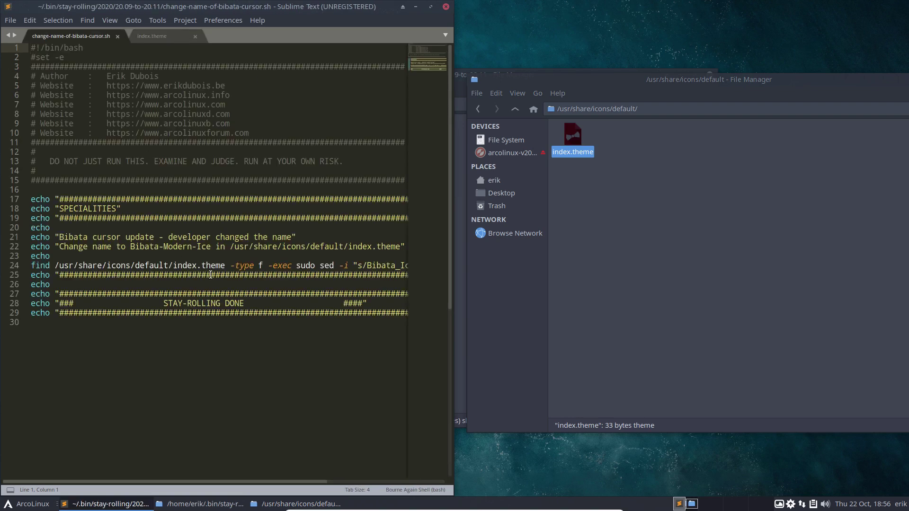
left_click_drag(192, 484, 341, 479)
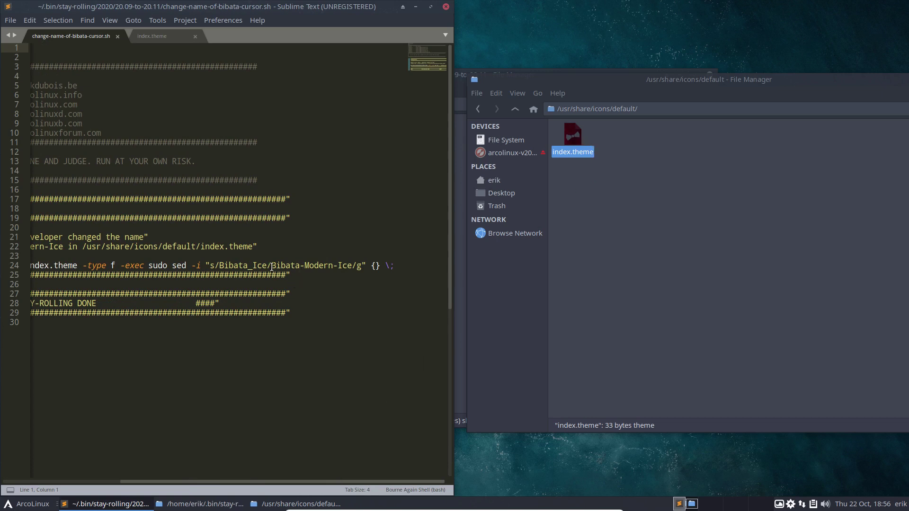
left_click(167, 41)
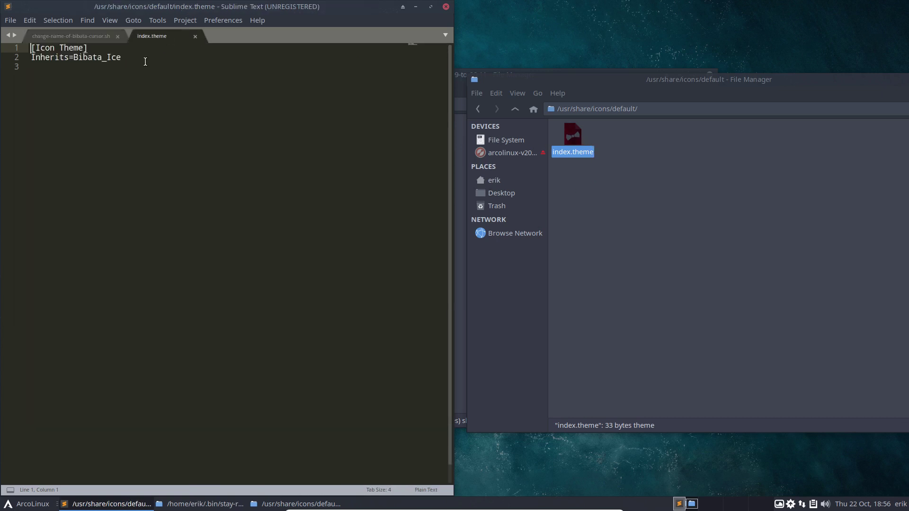
key("Left")
key("Left")
key("Left")
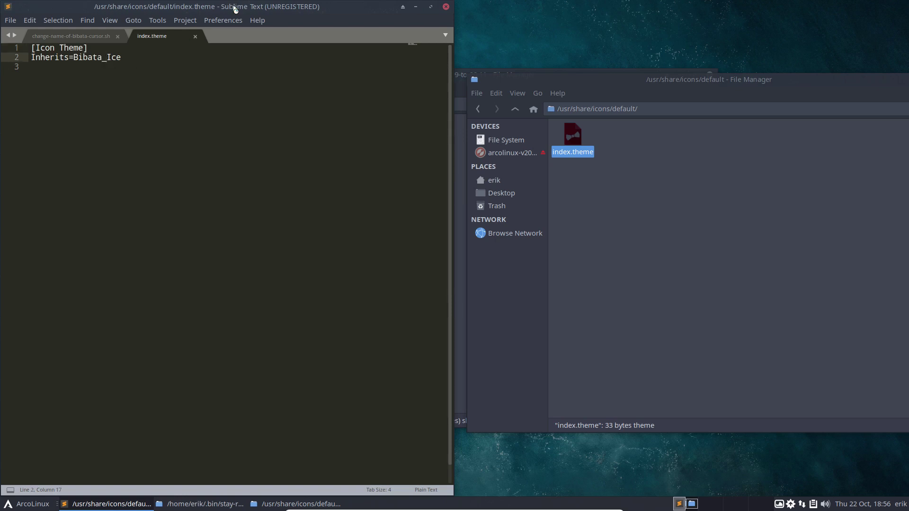
left_click_drag(235, 7, 175, 44)
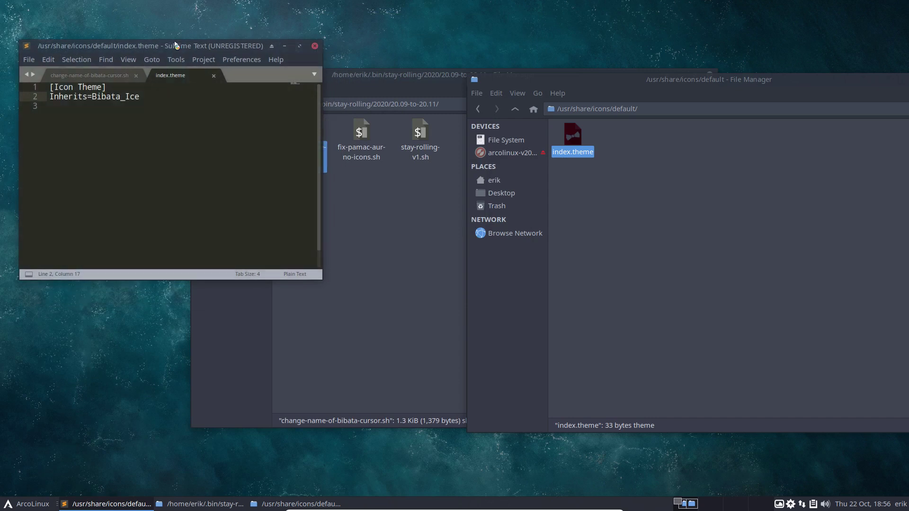
Run ./change-name-of-bibata-cursor.sh with sudo from the stay-rolling folder, verify Bibata-Modern-Ice, close Sublime
right_click(349, 219)
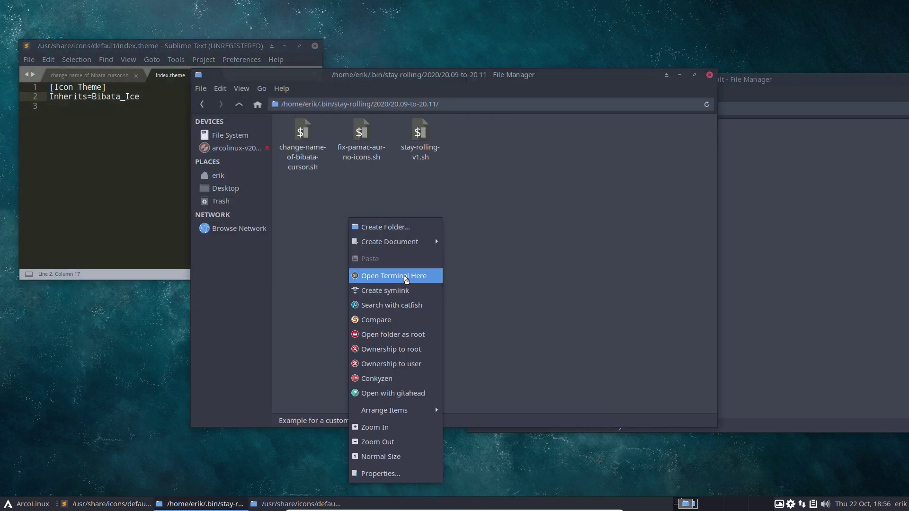
left_click(406, 276)
type("./c")
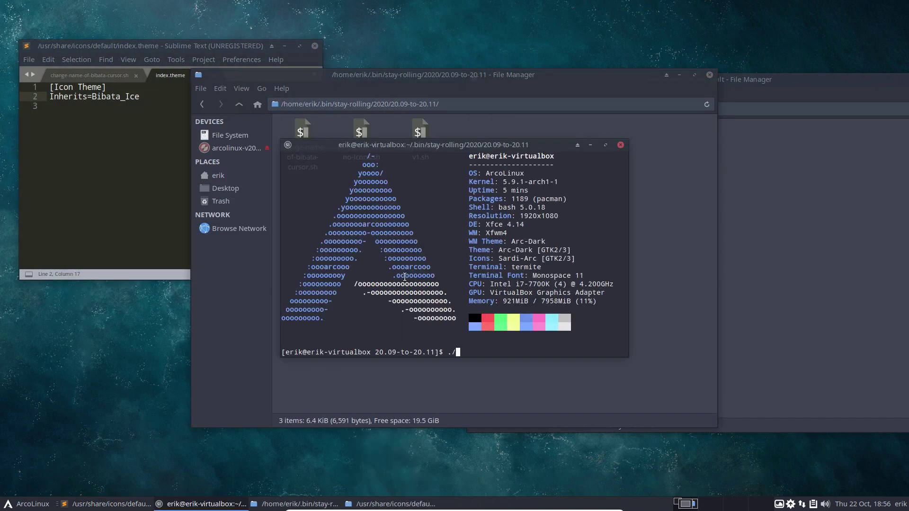
key("Tab")
key("Return")
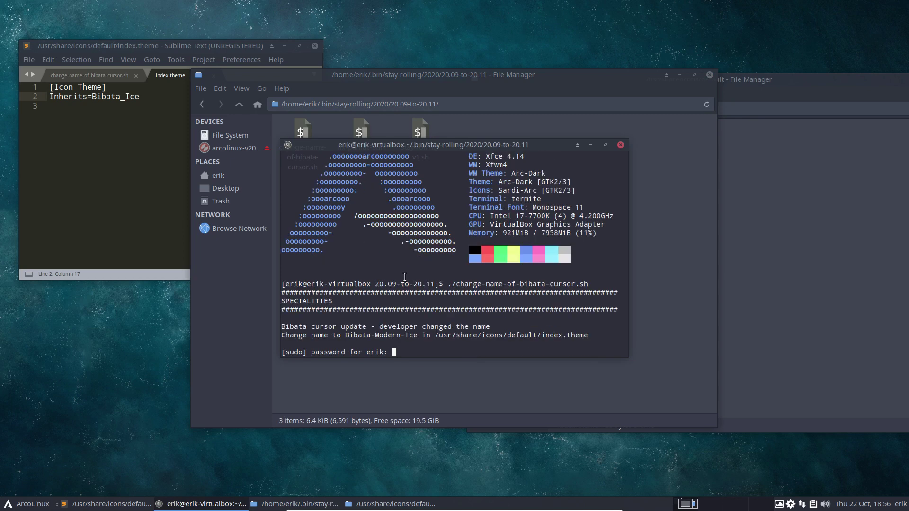
key("Return")
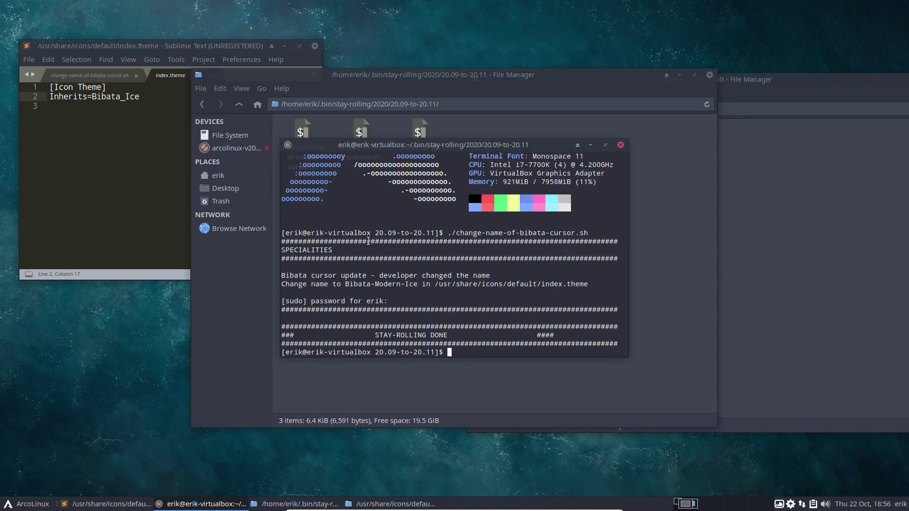
left_click(95, 168)
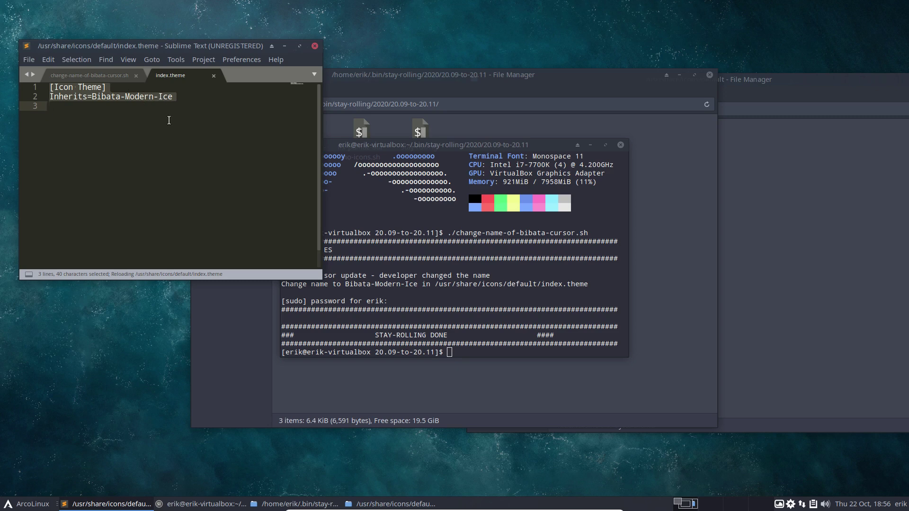
left_click(314, 46)
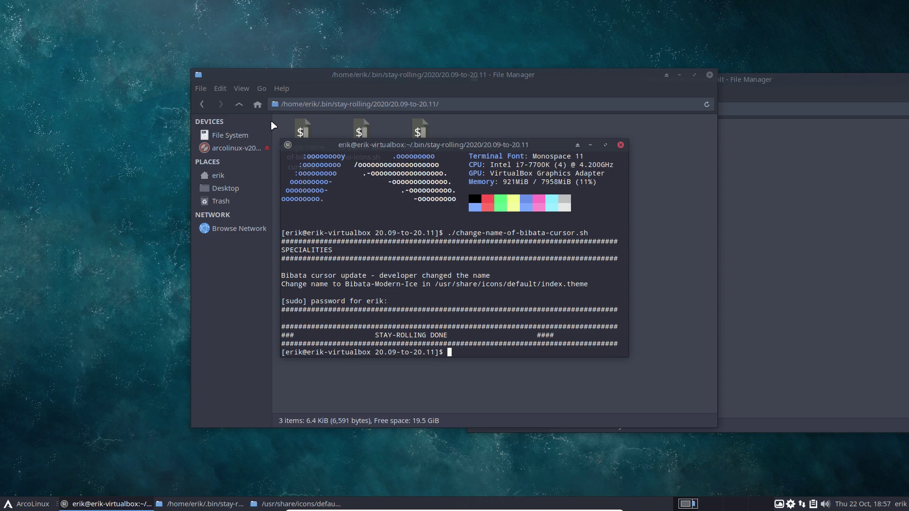
Close the terminal and stay-rolling window, move the remaining window left, and show the 'erik' home folder
left_click(620, 145)
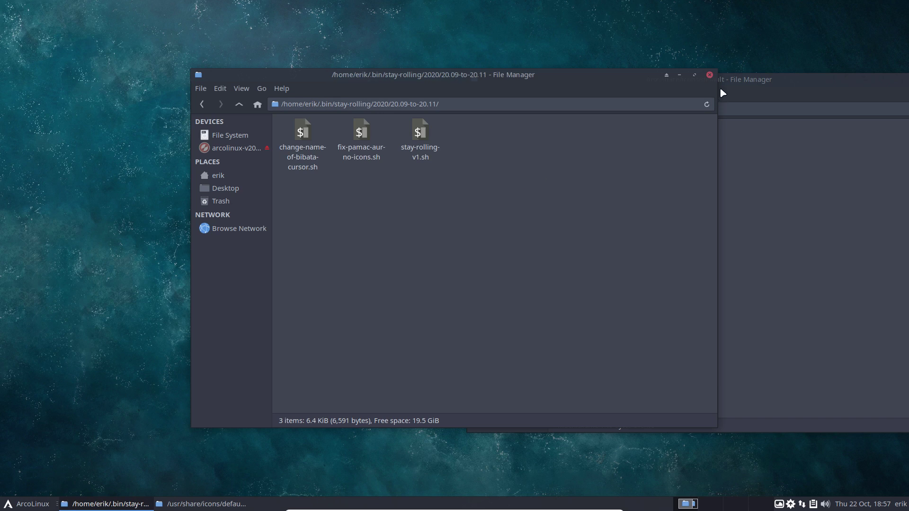
left_click(710, 75)
left_click_drag(855, 82, 493, 73)
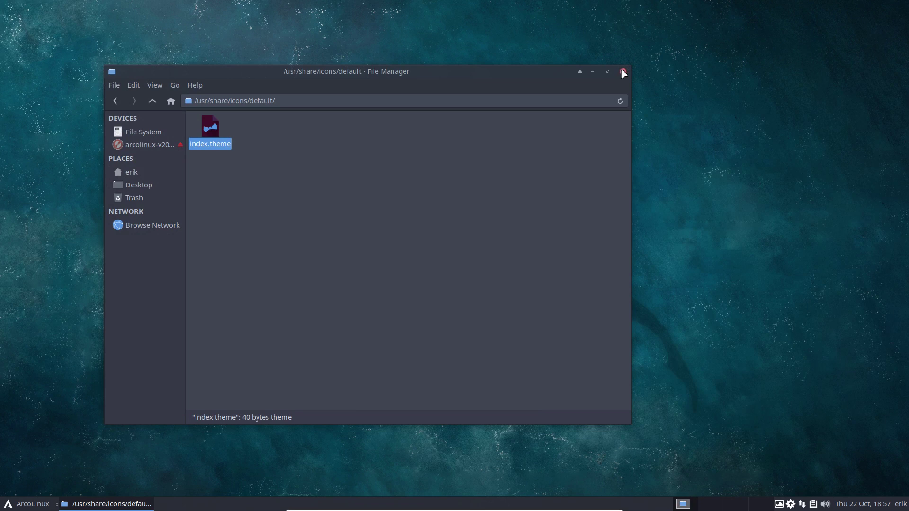
left_click(170, 174)
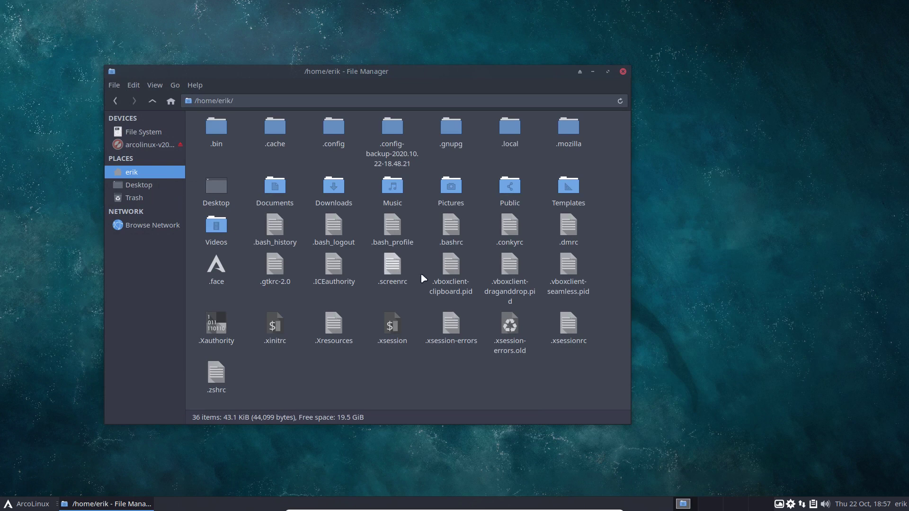
Open .bashrc in Sublime Text maximized and scroll down to its aliases
left_click(454, 233)
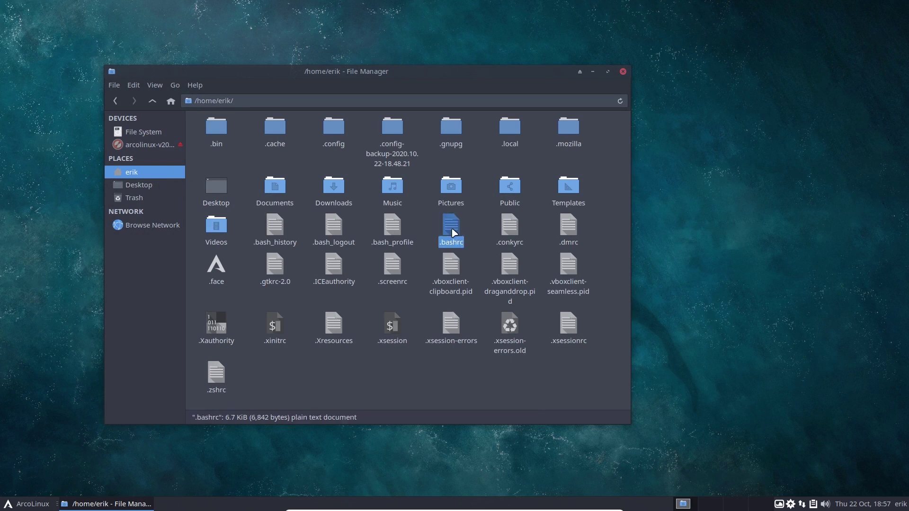
double_click(455, 233)
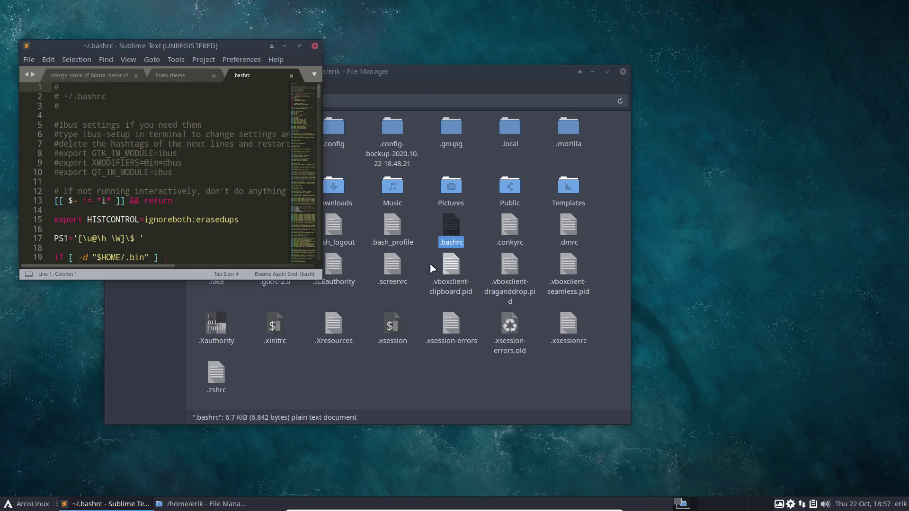
double_click(234, 43)
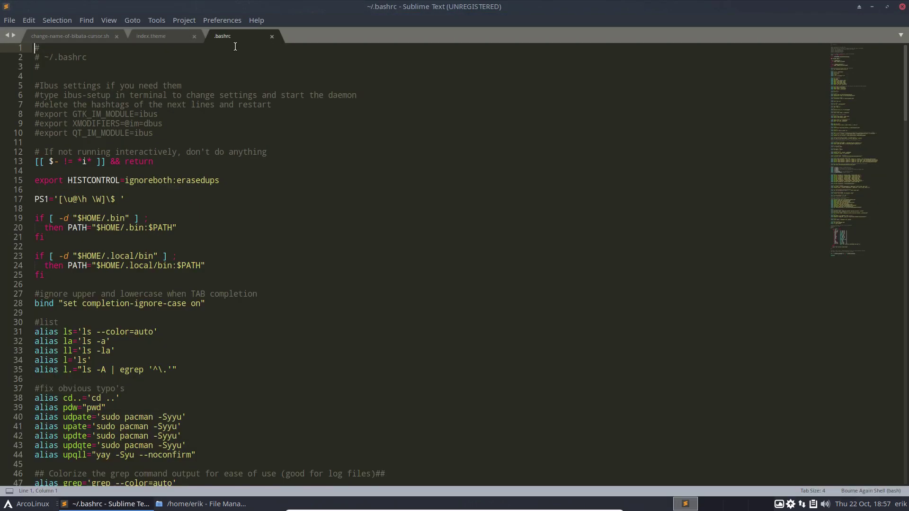
scroll(298, 304, "down", 9)
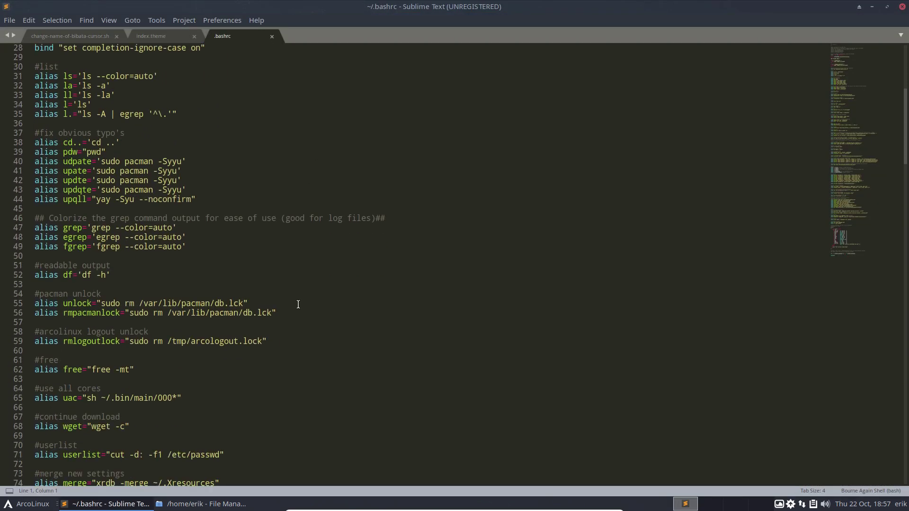
Run the 'big' alias in a new terminal to list the largest installed packages
key("ctrl+alt+t")
type("big")
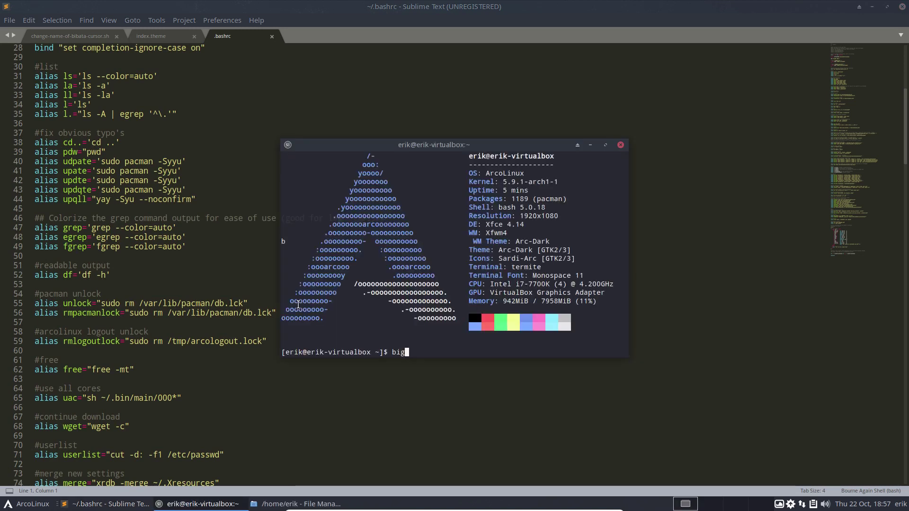
key("Return")
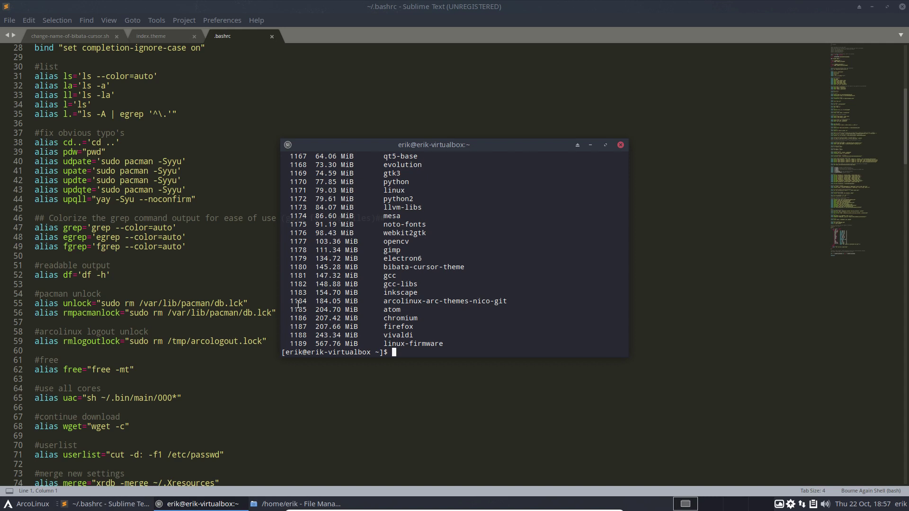
Run 'downgrada dropbox', pick option 4 (106.4.368), enter the sudo password, then decline with n
type("downgrada in")
key("BackSpace")
type("dropbox")
key("Return")
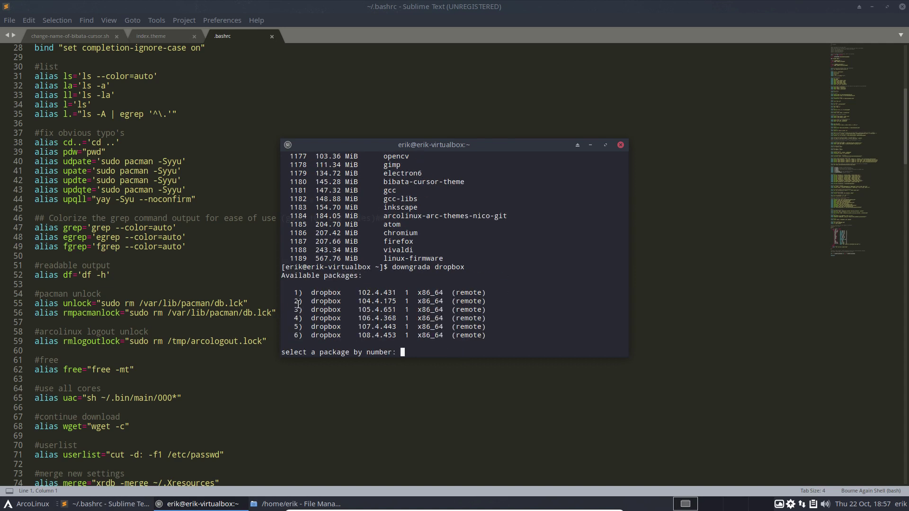
type("4")
key("Return")
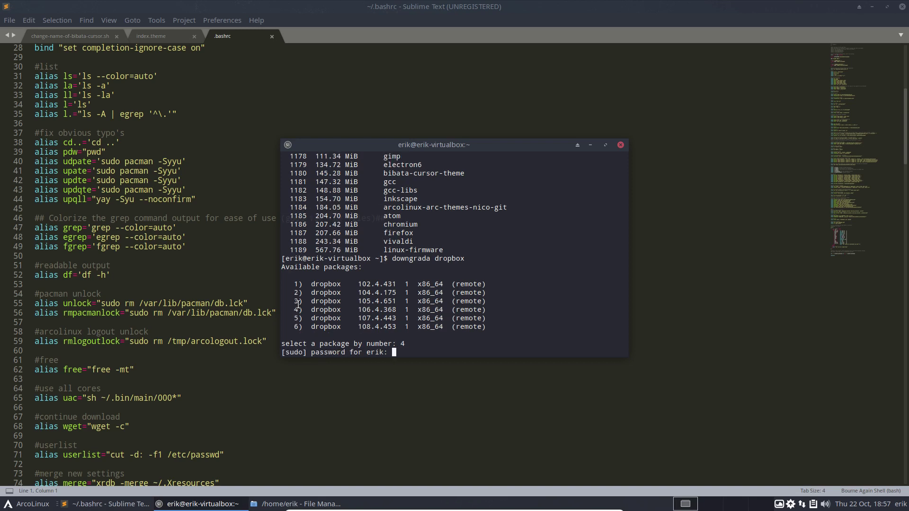
key("Return")
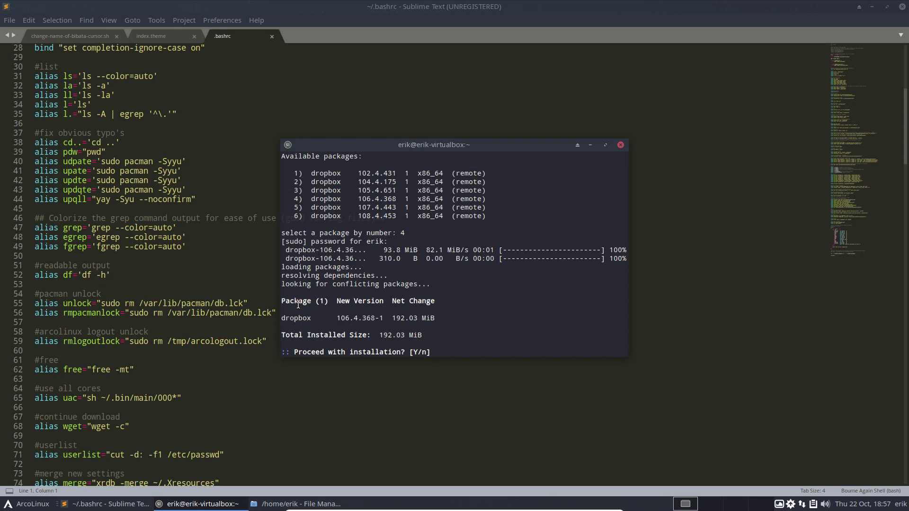
type("n")
key("Return")
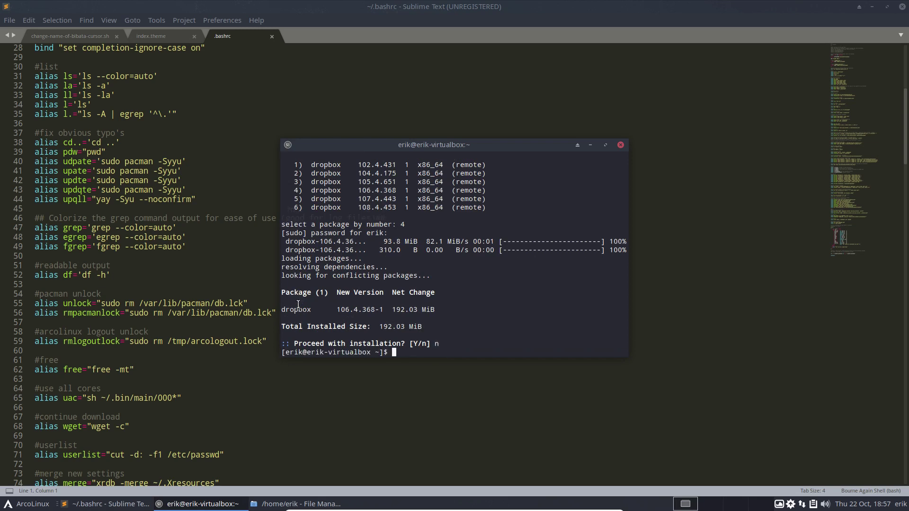
Type 'downgrada' again at the prompt, correcting the last letter
type("downgrade")
key("BackSpace")
type("a")
Close the terminal and highlight the upqll alias name on line 44 of .bashrc
left_click(620, 145)
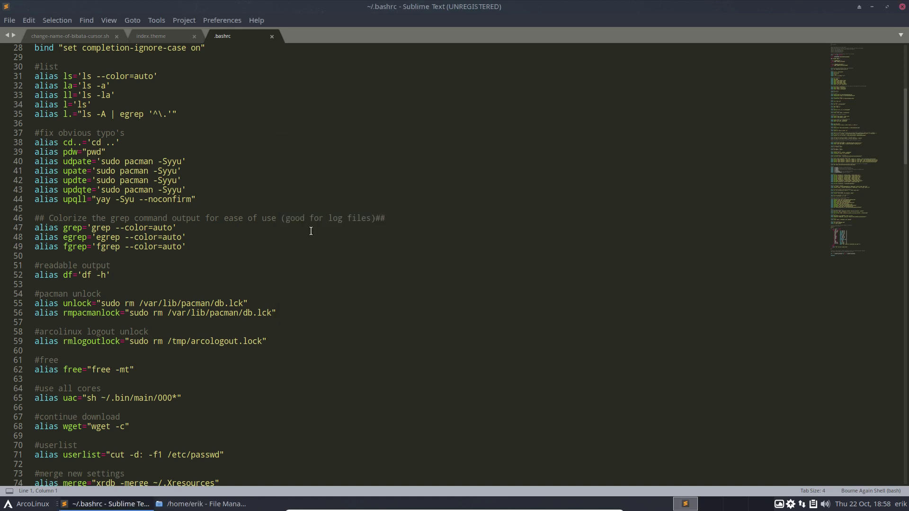
scroll(311, 231, "down", 5)
scroll(311, 231, "up", 3)
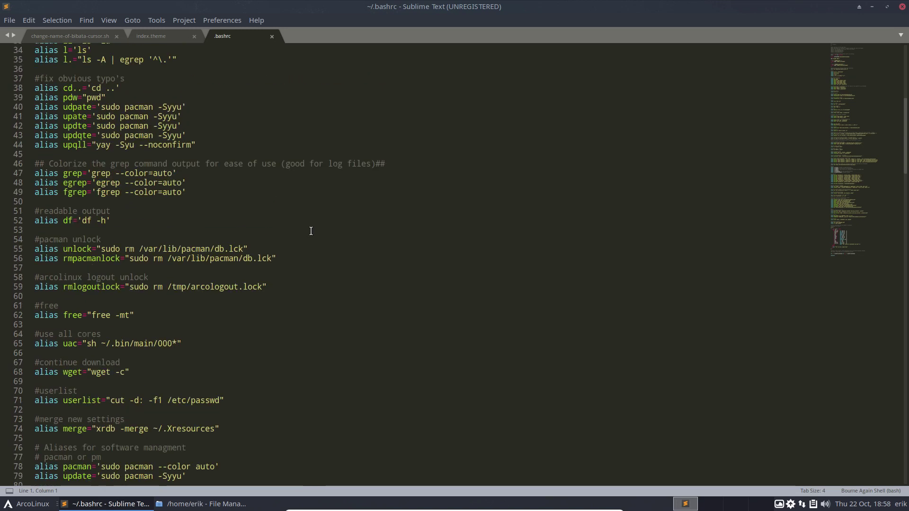
scroll(311, 231, "up", 2)
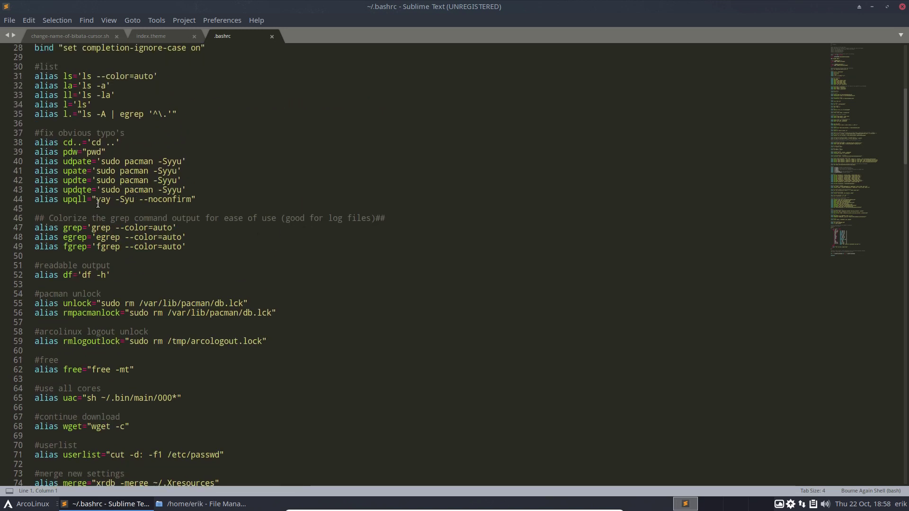
left_click_drag(63, 199, 87, 199)
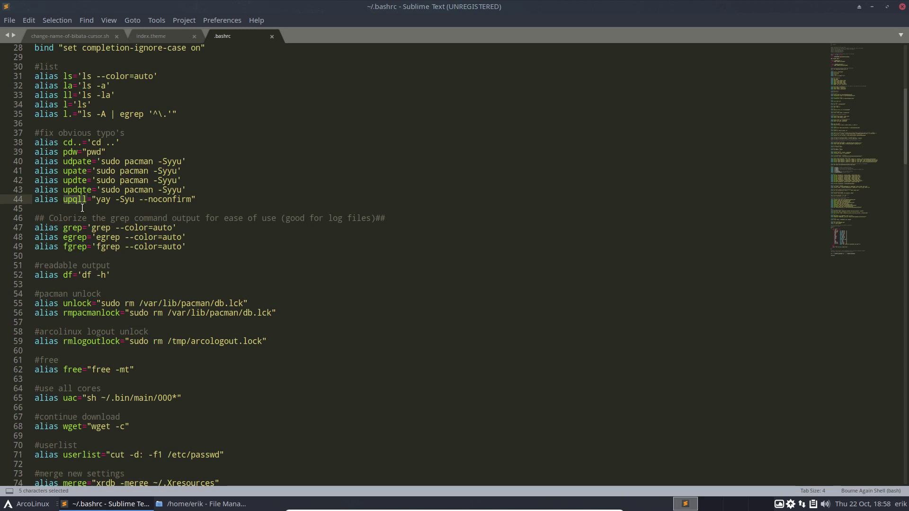
Highlight upqll's 'yay -Syu --noconfirm' command, then close Sublime Text and the home-folder file manager
left_click_drag(97, 199, 192, 199)
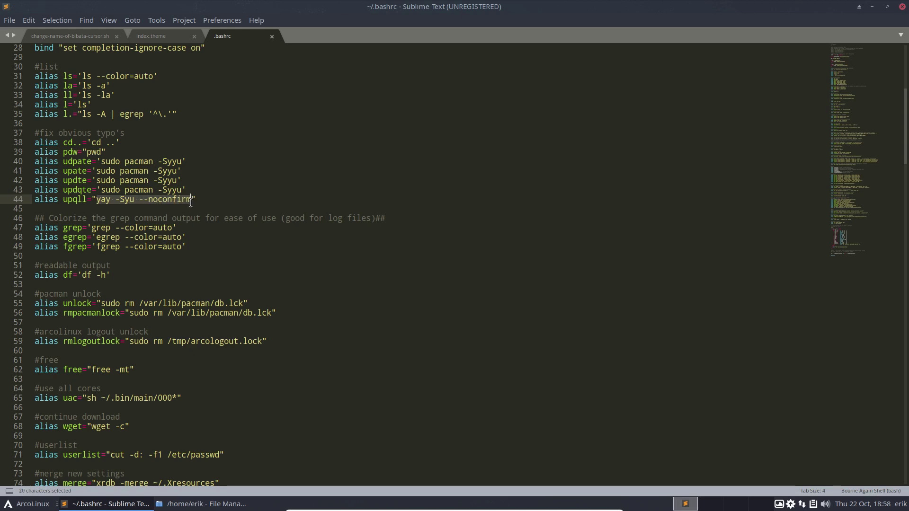
left_click(902, 7)
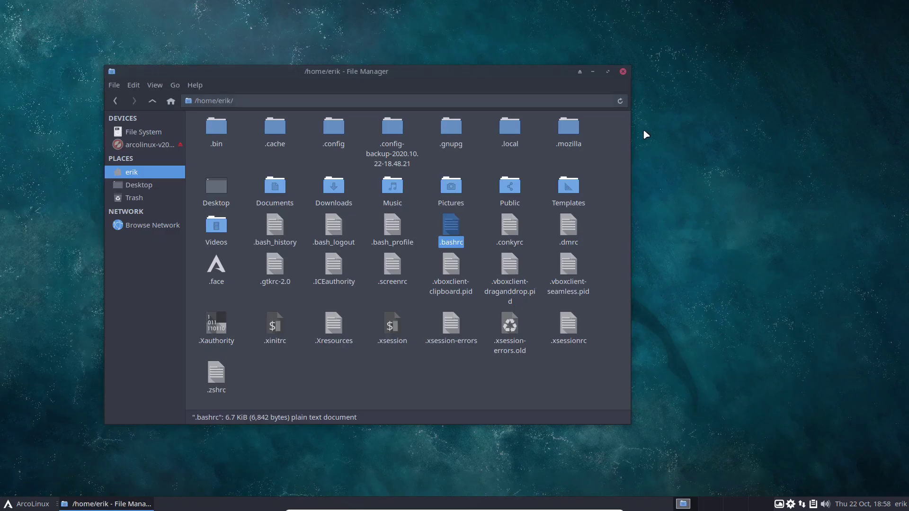
left_click(623, 72)
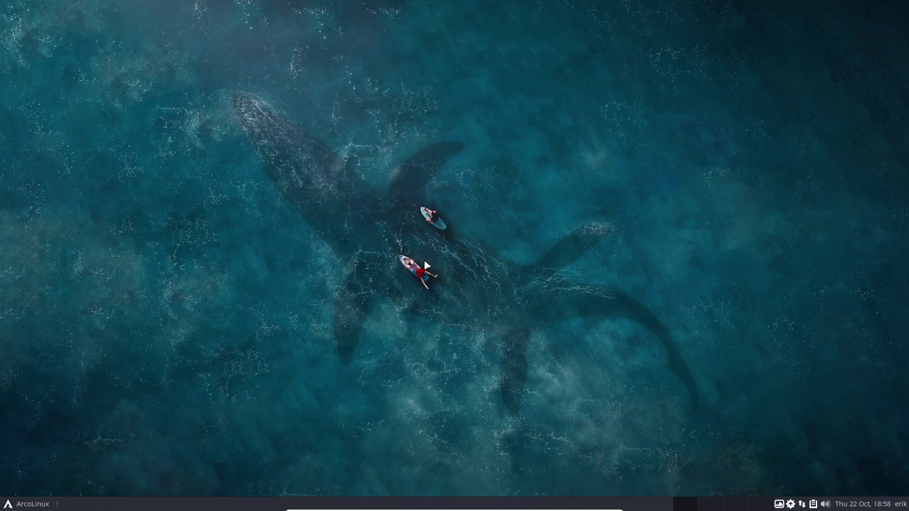